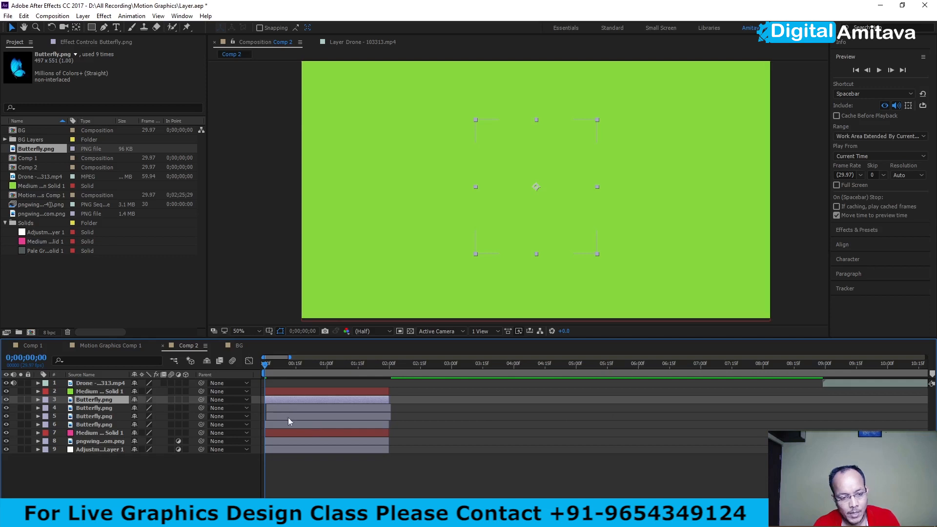
Align the second and third Butterfly.png layers so they start at time zero in Comp 2.
{"action": "left_click", "coordinate": [280, 407]}
{"action": "left_click", "coordinate": [276, 414]}
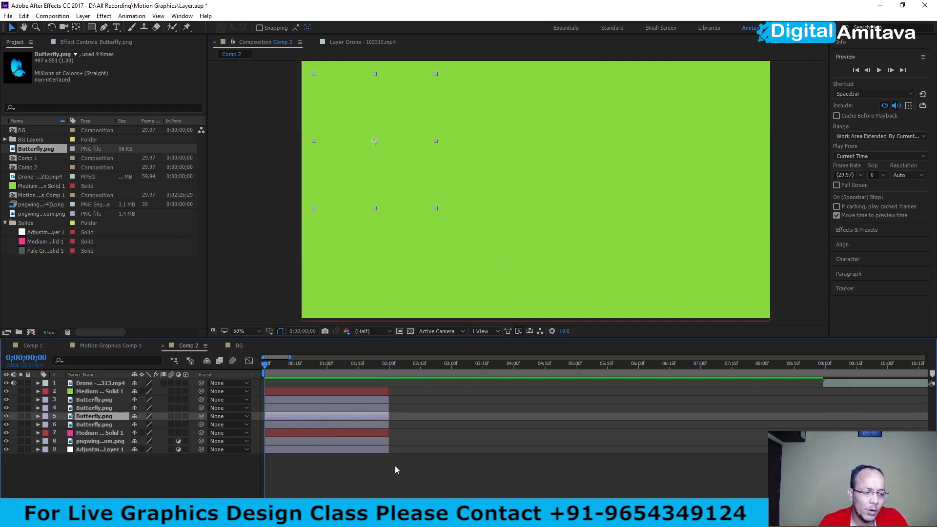
{"action": "left_click", "coordinate": [378, 468]}
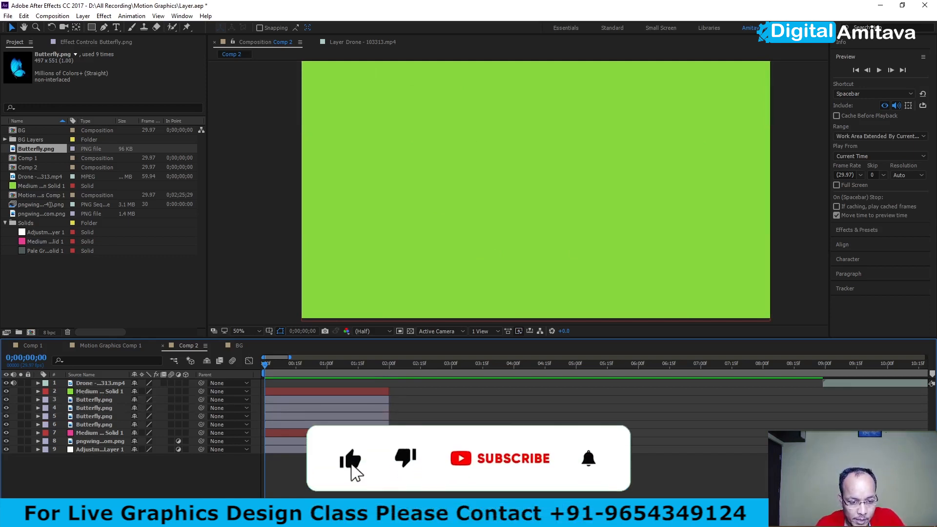
Try sequencing layers 9 up to 2 without overlap, starting from the adjustment layer, and undo the sequencing.
{"action": "left_click", "coordinate": [352, 449]}
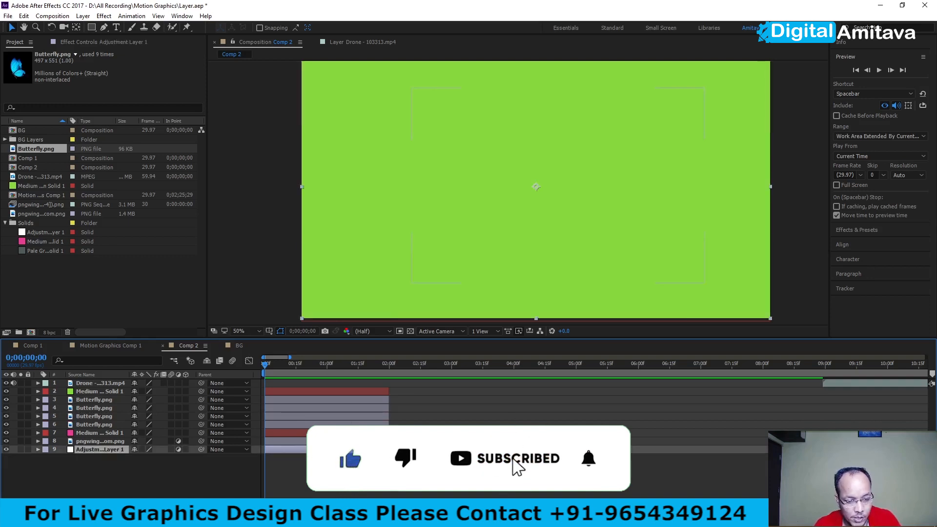
{"action": "key", "text": "ctrl+Up"}
{"action": "key", "text": "ctrl+Up"}
{"action": "key", "text": "ctrl+Up"}
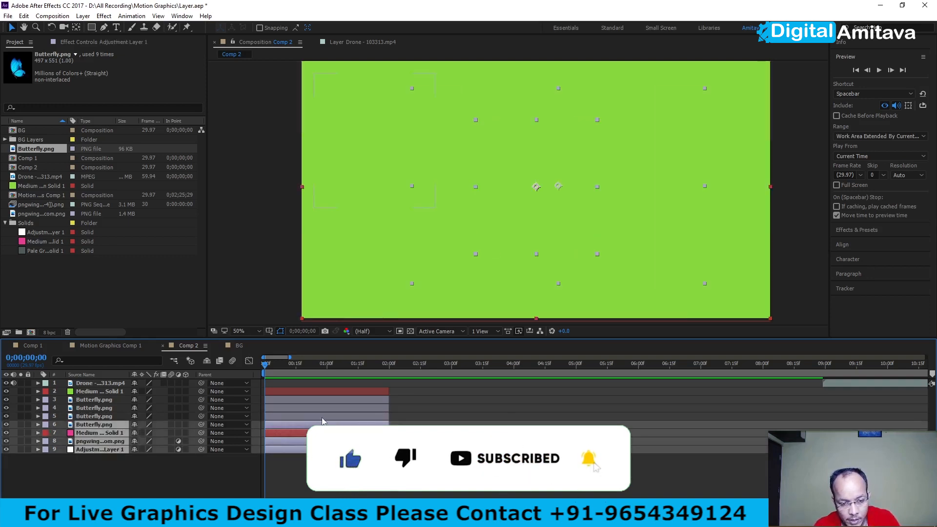
{"action": "left_click", "coordinate": [323, 416], "text": "shift"}
{"action": "left_click", "coordinate": [324, 408], "text": "shift"}
{"action": "left_click", "coordinate": [324, 400], "text": "shift"}
{"action": "left_click", "coordinate": [326, 391], "text": "shift"}
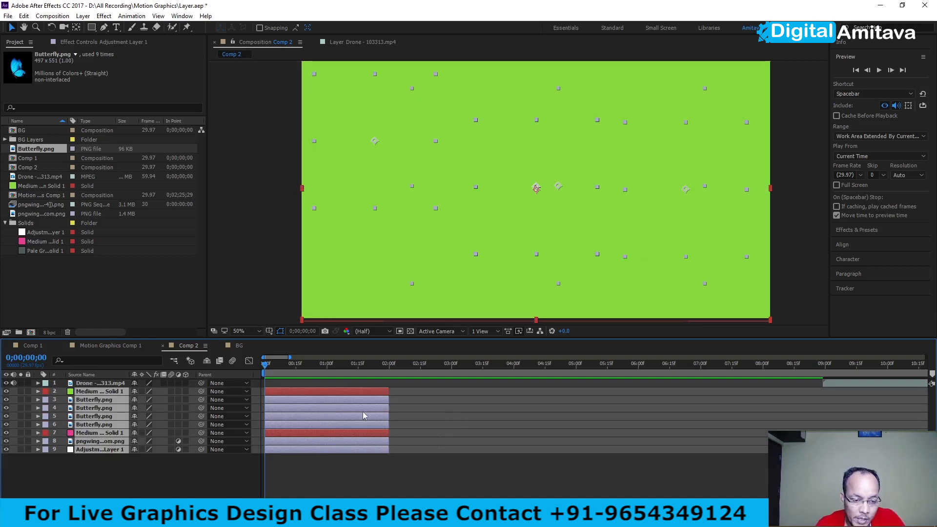
{"action": "left_click", "coordinate": [131, 15]}
{"action": "mouse_move", "coordinate": [157, 121]}
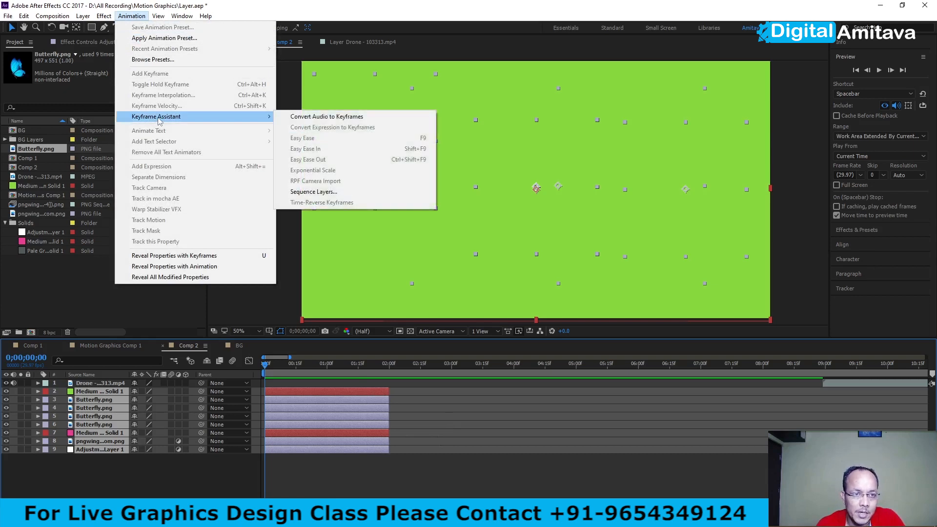
{"action": "left_click", "coordinate": [313, 191]}
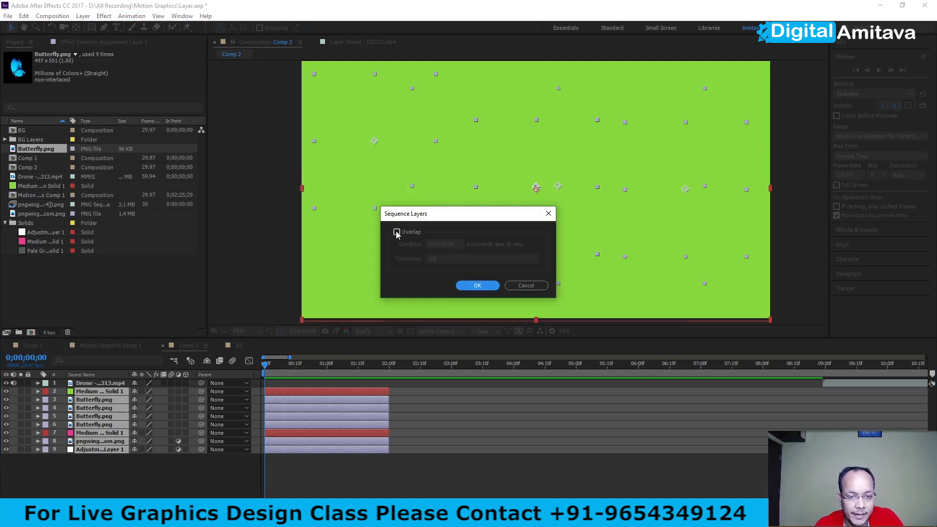
{"action": "left_click", "coordinate": [488, 286]}
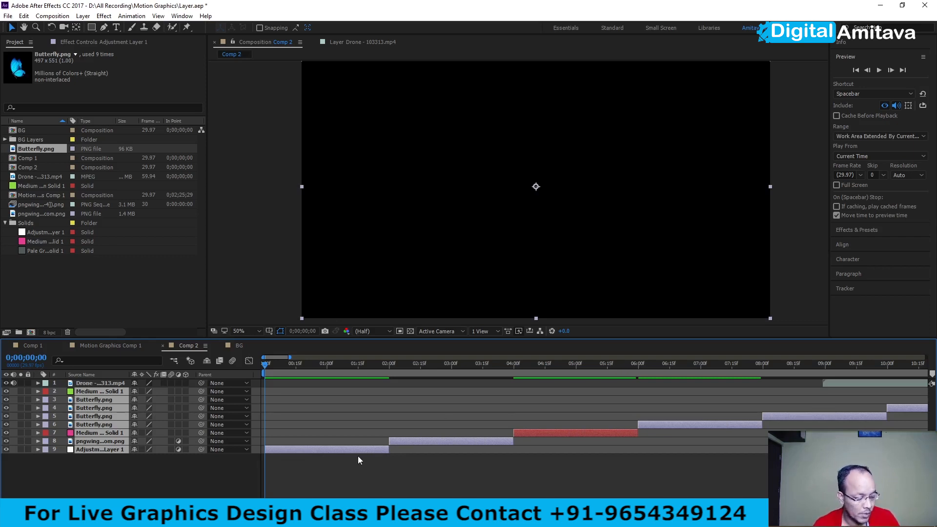
{"action": "key", "text": "bracketleft"}
{"action": "left_click", "coordinate": [366, 467]}
Sequence layers 2 through 8 end to end without overlap, starting from the green solid.
{"action": "left_click", "coordinate": [334, 391]}
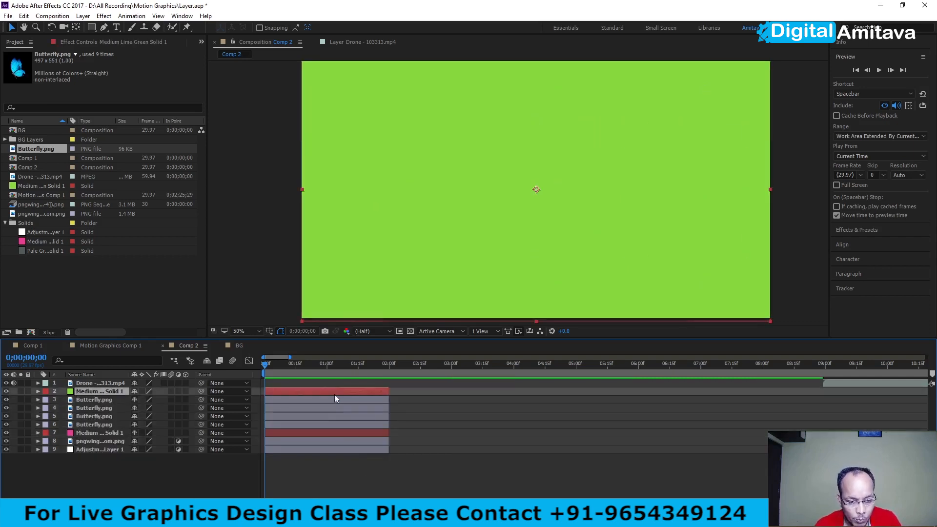
{"action": "left_click", "coordinate": [335, 400], "text": "shift"}
{"action": "left_click", "coordinate": [334, 407], "text": "shift"}
{"action": "left_click", "coordinate": [335, 416], "text": "shift"}
{"action": "left_click", "coordinate": [336, 424], "text": "shift"}
{"action": "left_click", "coordinate": [340, 432], "text": "shift"}
{"action": "left_click", "coordinate": [344, 441], "text": "shift"}
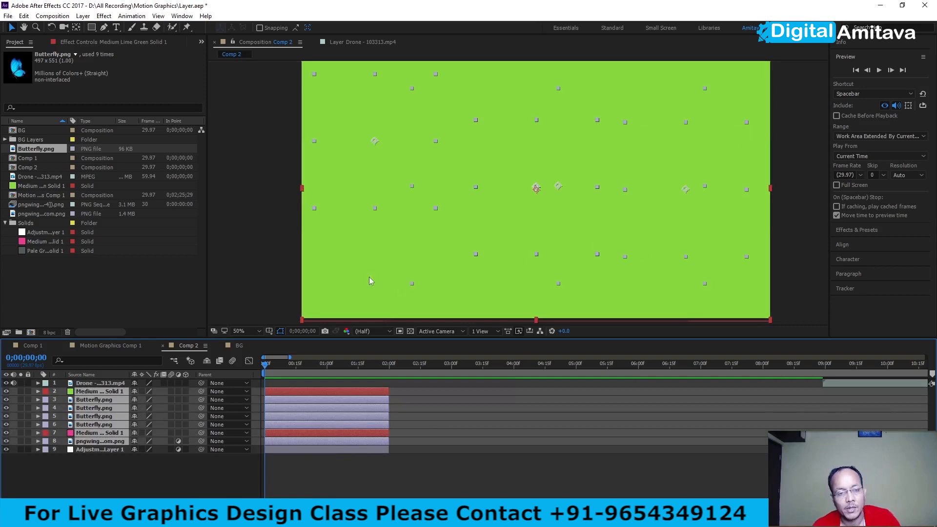
{"action": "left_click", "coordinate": [131, 16]}
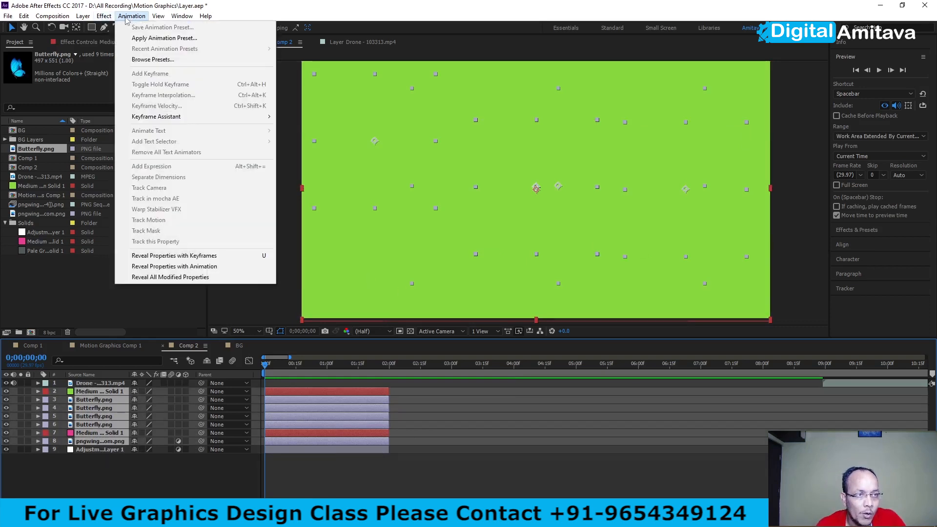
{"action": "mouse_move", "coordinate": [158, 119]}
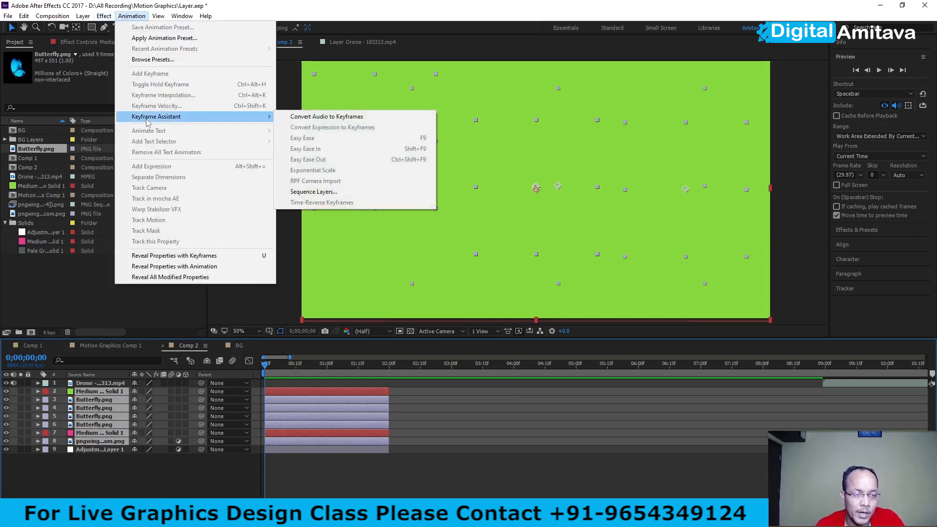
{"action": "left_click", "coordinate": [313, 191]}
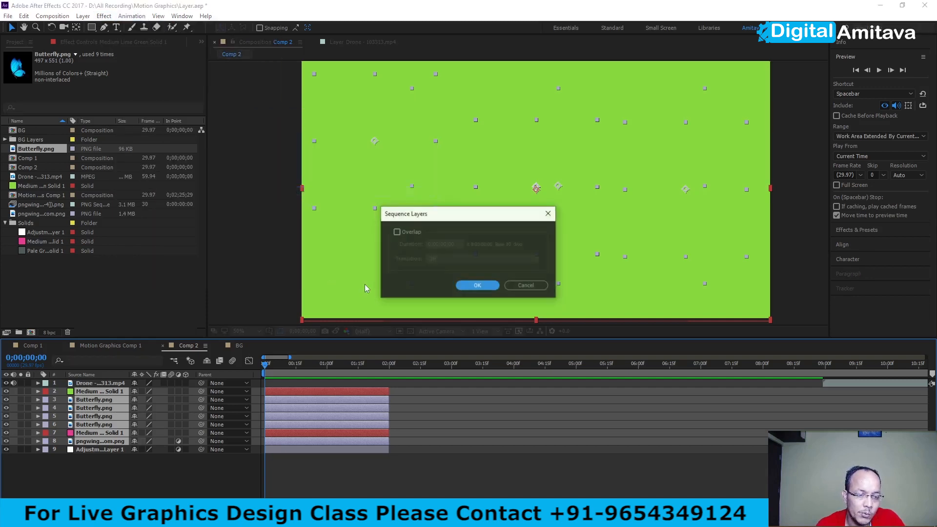
{"action": "left_click", "coordinate": [478, 285]}
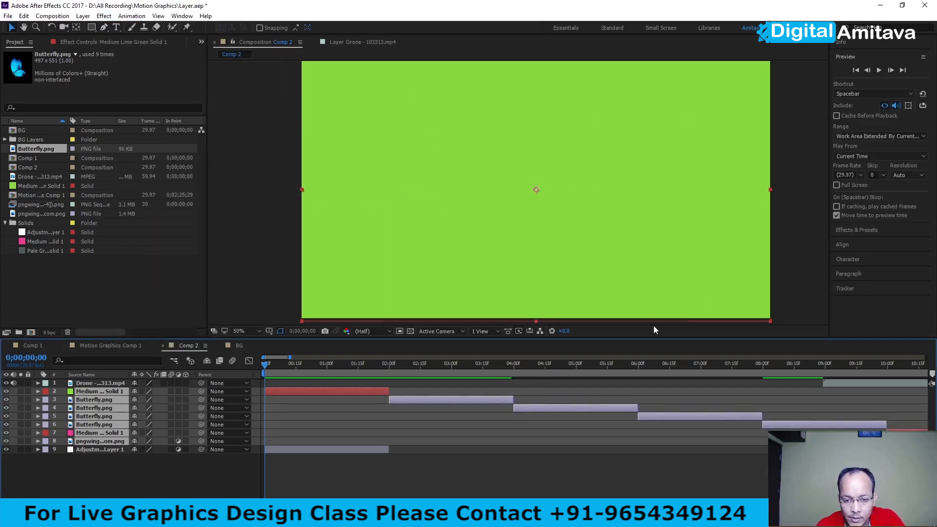
Preview the end-to-end layer sequence, check the first butterfly's frames, and undo the sequencing.
{"action": "left_click", "coordinate": [878, 70]}
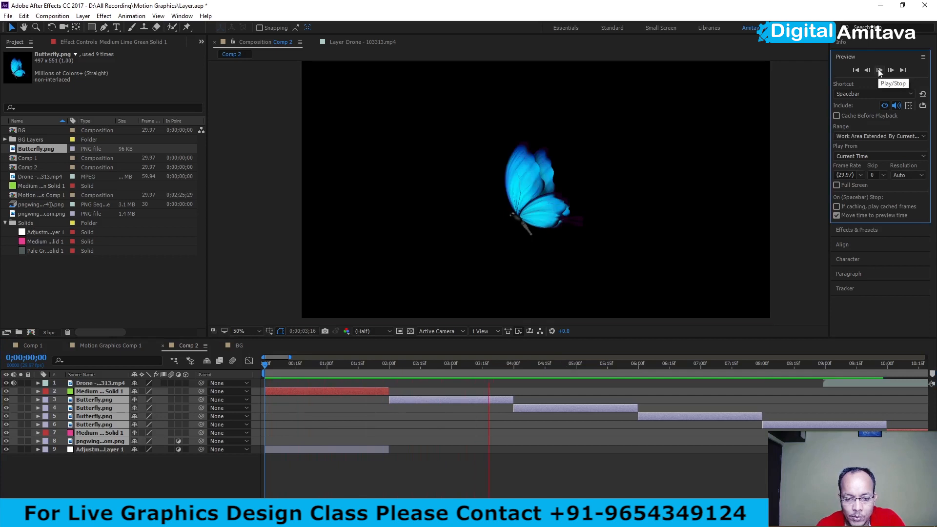
{"action": "left_click", "coordinate": [708, 217]}
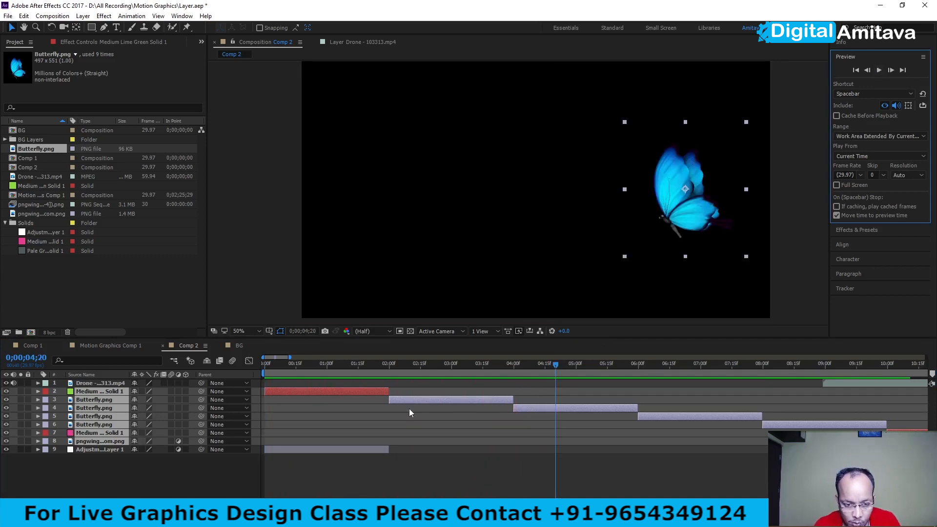
{"action": "left_click_drag", "start_coordinate": [389, 368], "coordinate": [402, 365]}
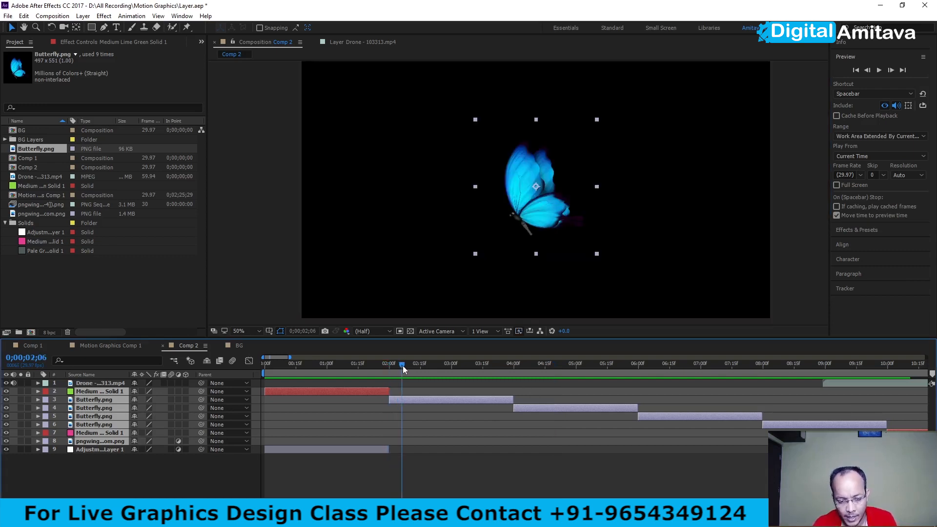
{"action": "key", "text": "ctrl+z"}
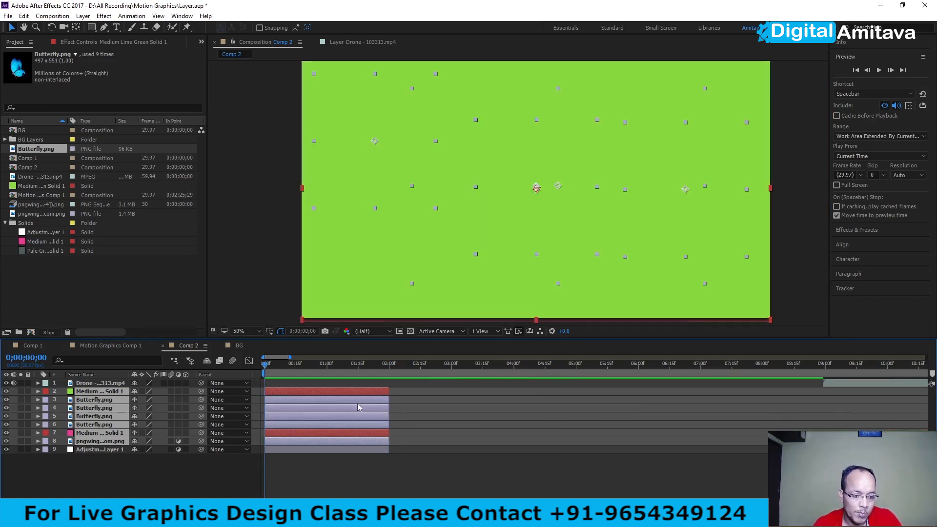
{"action": "left_click", "coordinate": [407, 406]}
Sequence layers 2 through 8 from the green solid down, with a 0;00;01;00 overlap and Cross Dissolve Front and Back Layers transition.
{"action": "left_click", "coordinate": [374, 391]}
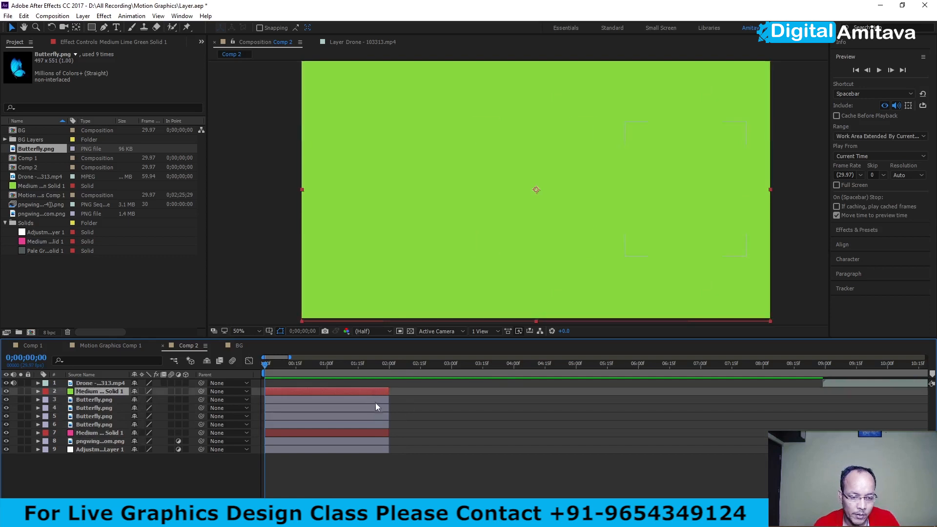
{"action": "left_click", "coordinate": [373, 400], "text": "ctrl"}
{"action": "left_click", "coordinate": [379, 408], "text": "ctrl"}
{"action": "left_click", "coordinate": [376, 416], "text": "ctrl"}
{"action": "left_click", "coordinate": [378, 425], "text": "ctrl"}
{"action": "left_click", "coordinate": [379, 433], "text": "ctrl"}
{"action": "left_click", "coordinate": [380, 441], "text": "ctrl"}
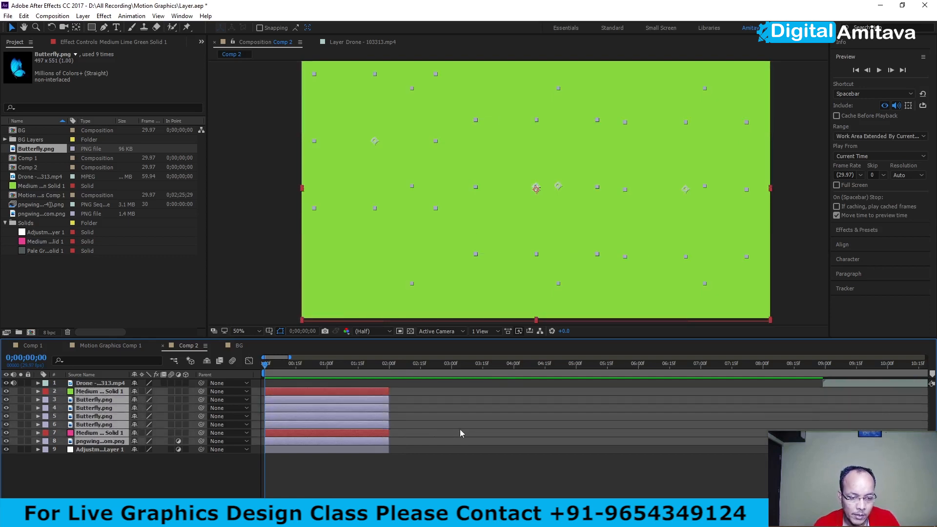
{"action": "left_click", "coordinate": [131, 16]}
{"action": "mouse_move", "coordinate": [154, 118]}
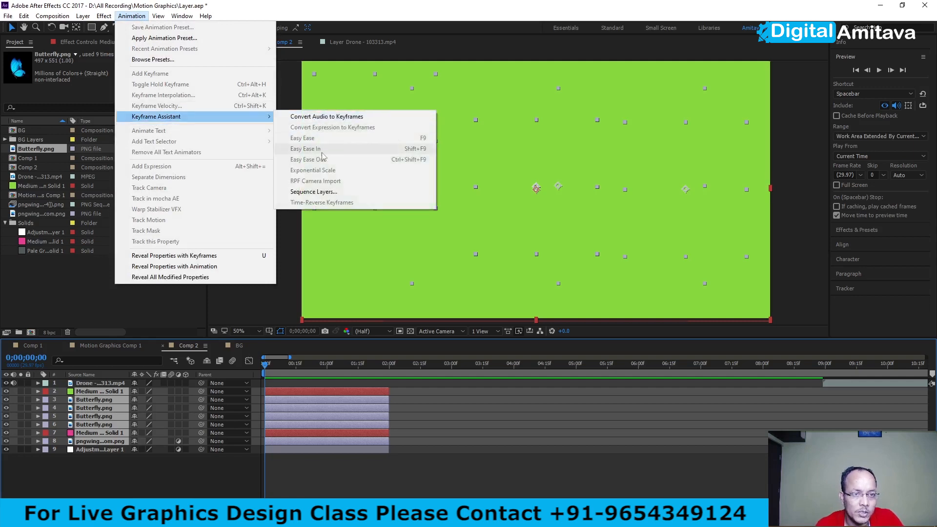
{"action": "left_click", "coordinate": [324, 191]}
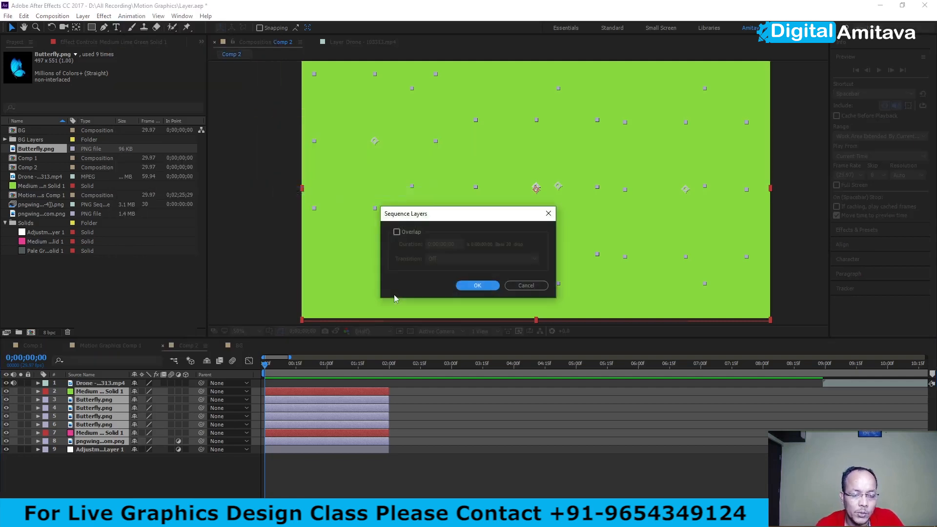
{"action": "left_click", "coordinate": [396, 232]}
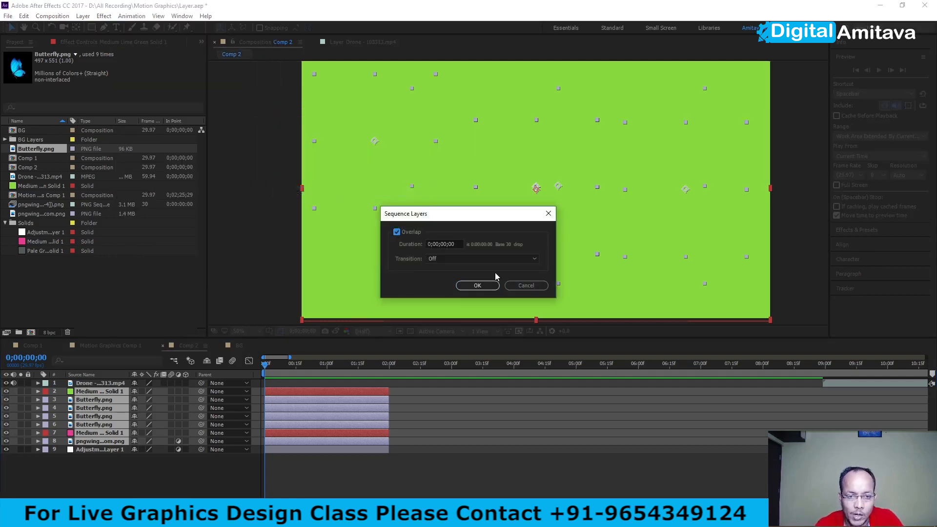
{"action": "left_click", "coordinate": [453, 260]}
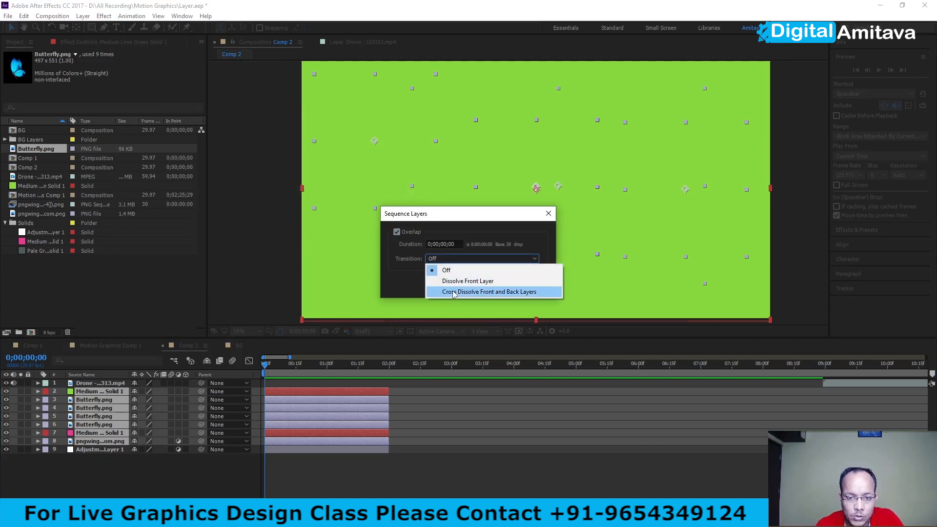
{"action": "left_click", "coordinate": [453, 291]}
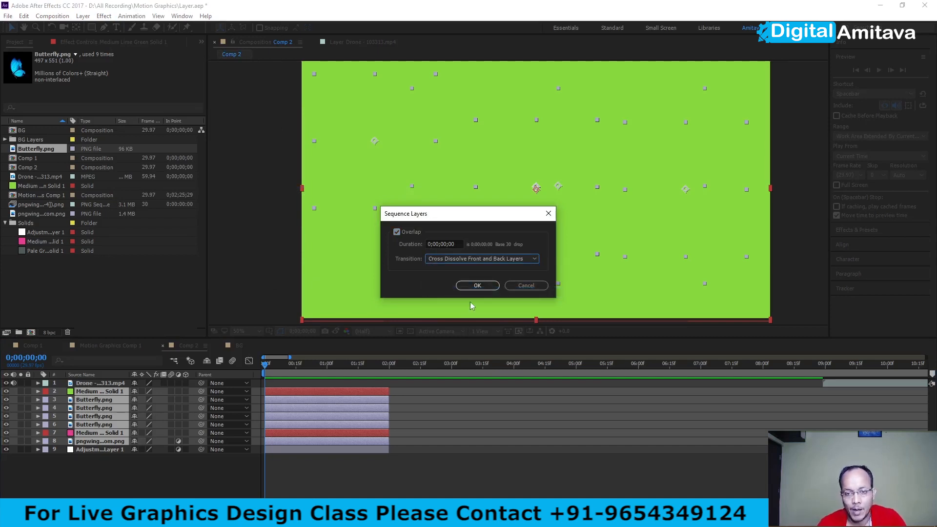
{"action": "double_click", "coordinate": [442, 244]}
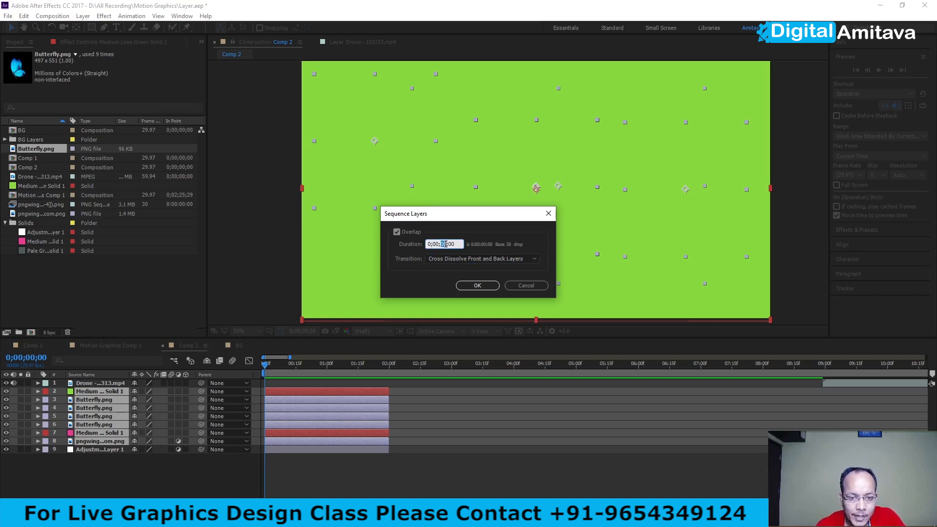
{"action": "type", "text": "01"}
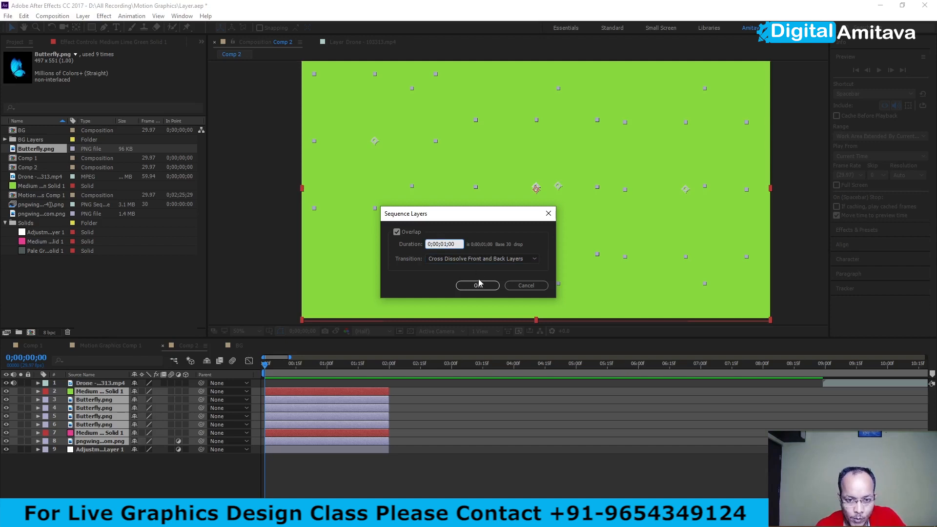
{"action": "left_click", "coordinate": [467, 287]}
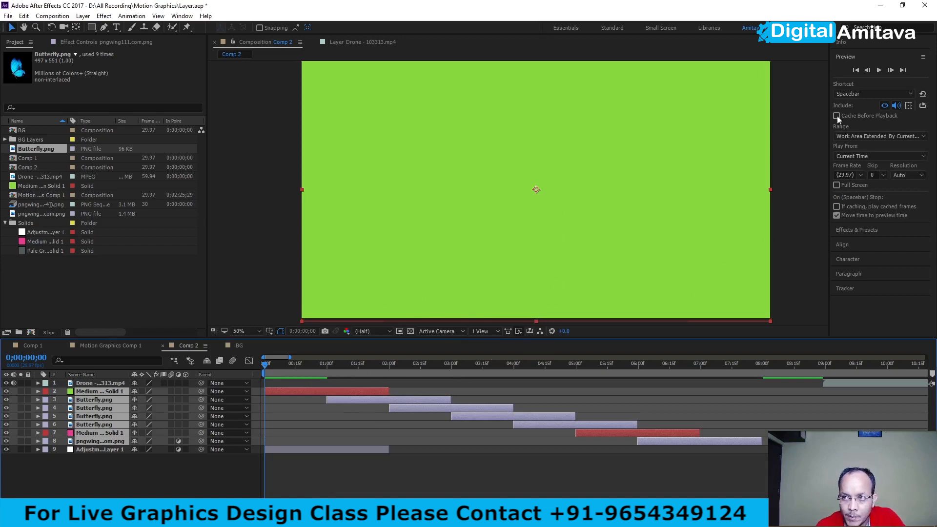
Preview the overlapping cross-dissolve sequence and save the project.
{"action": "left_click", "coordinate": [879, 70]}
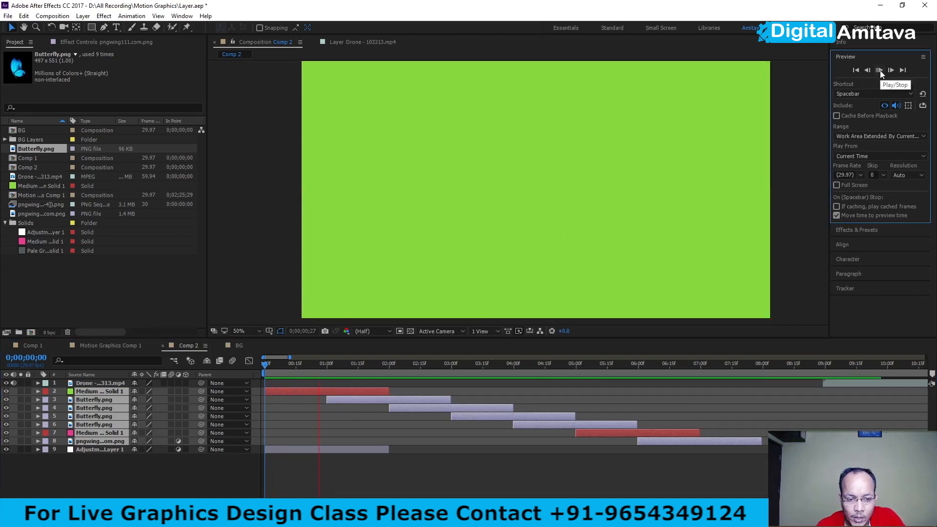
{"action": "left_click", "coordinate": [879, 70]}
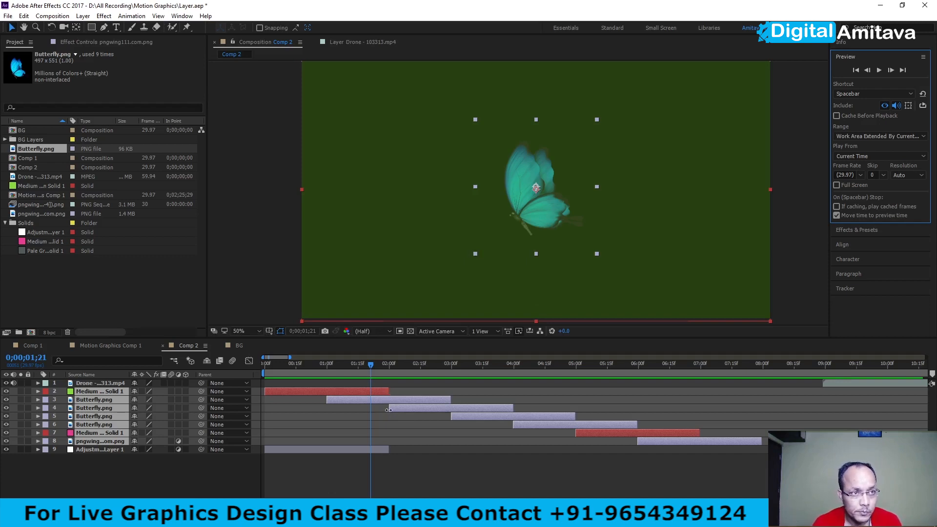
{"action": "key", "text": "ctrl+s"}
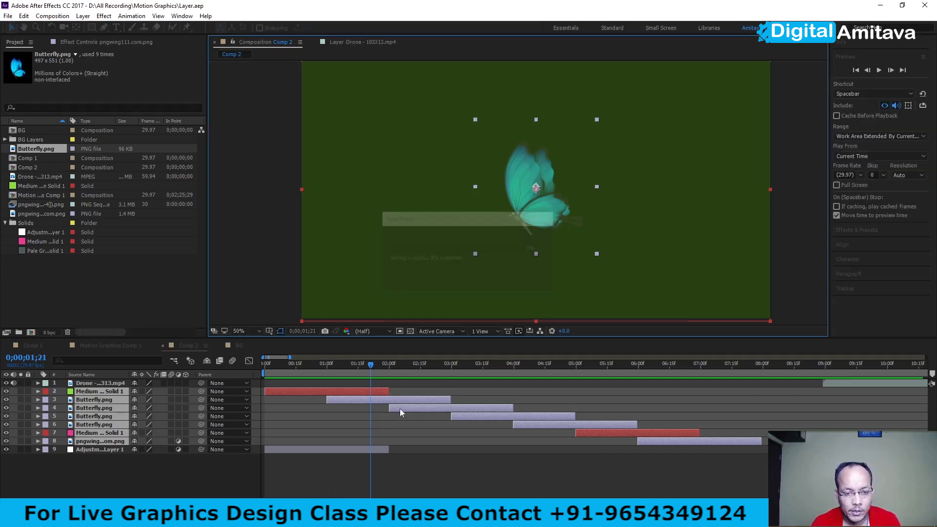
Undo the overlapping sequencing of layers 2 through 8.
{"action": "key", "text": "ctrl+a"}
{"action": "key", "text": "Home"}
{"action": "key", "text": "bracketleft"}
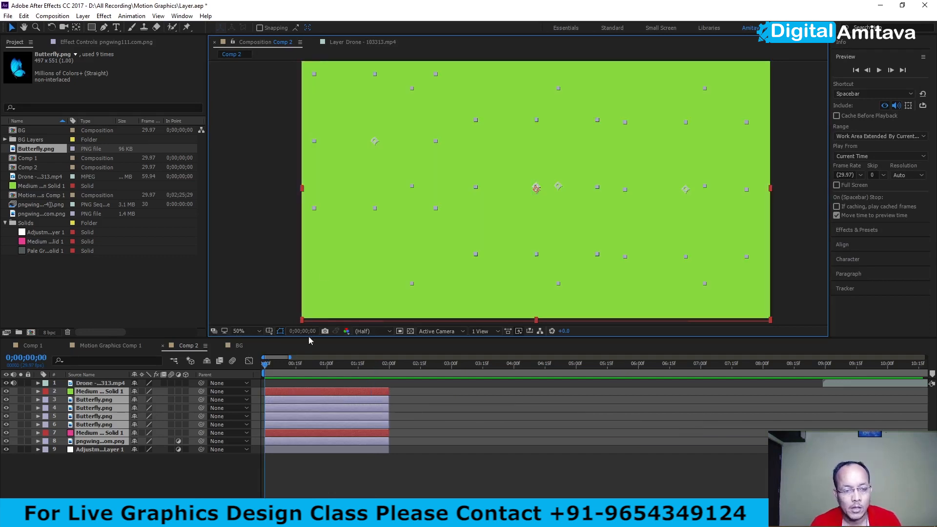
Sequence layers 2 through 8 with an overlap duration of -0;00;01;00 and the Cross Dissolve Front and Back Layers transition.
{"action": "left_click", "coordinate": [131, 16]}
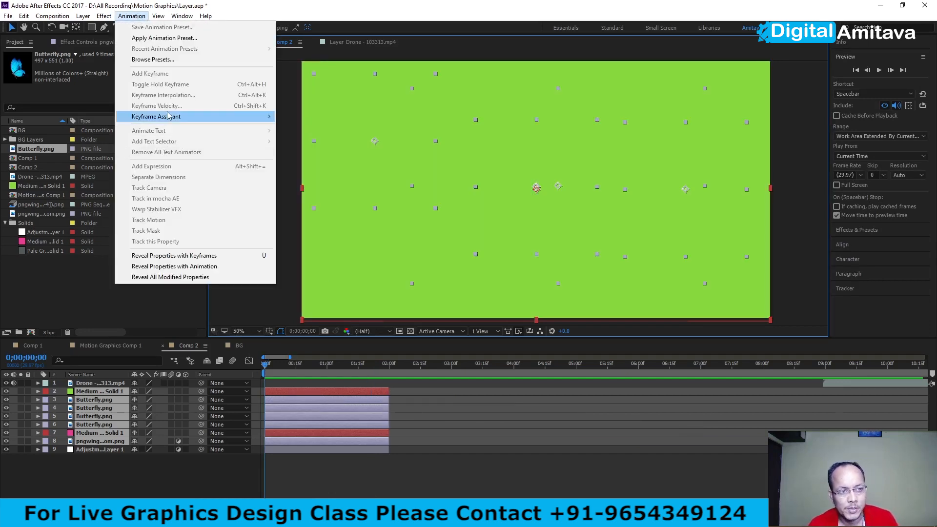
{"action": "mouse_move", "coordinate": [168, 116]}
{"action": "left_click", "coordinate": [313, 188]}
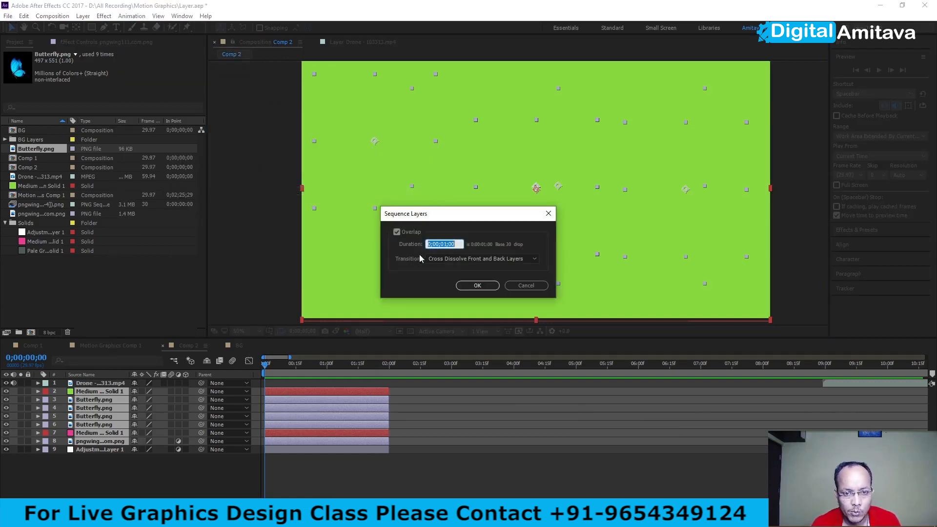
{"action": "left_click", "coordinate": [430, 244]}
{"action": "type", "text": "-"}
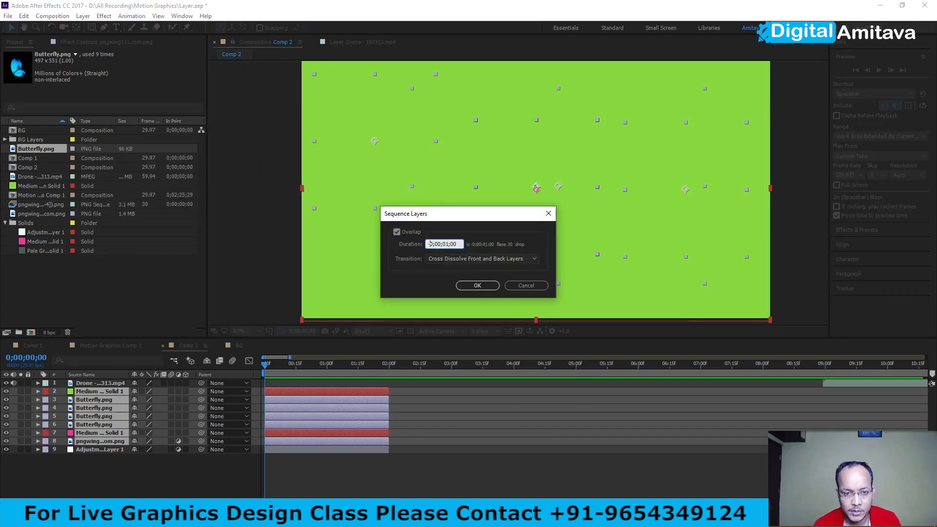
{"action": "left_click", "coordinate": [471, 286]}
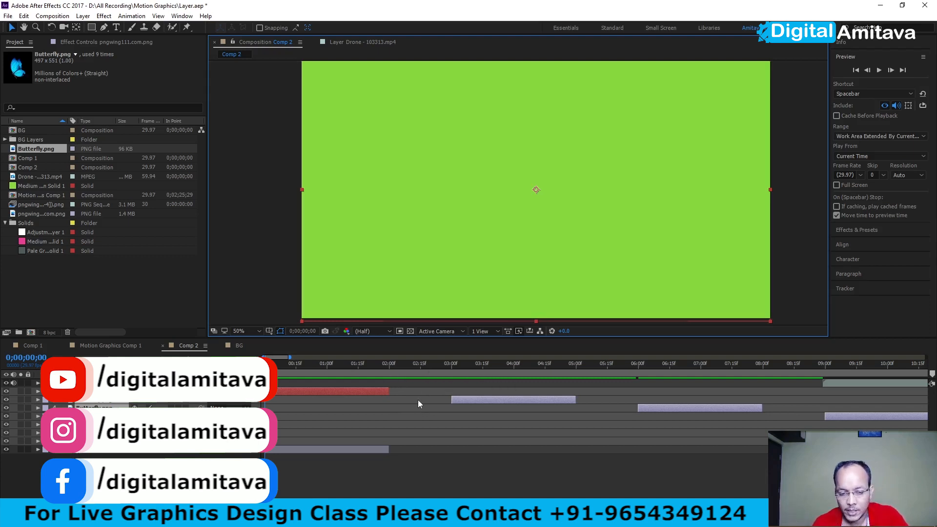
Preview the gapped layer sequence, then undo the sequencing and deselect all layers.
{"action": "left_click", "coordinate": [878, 70]}
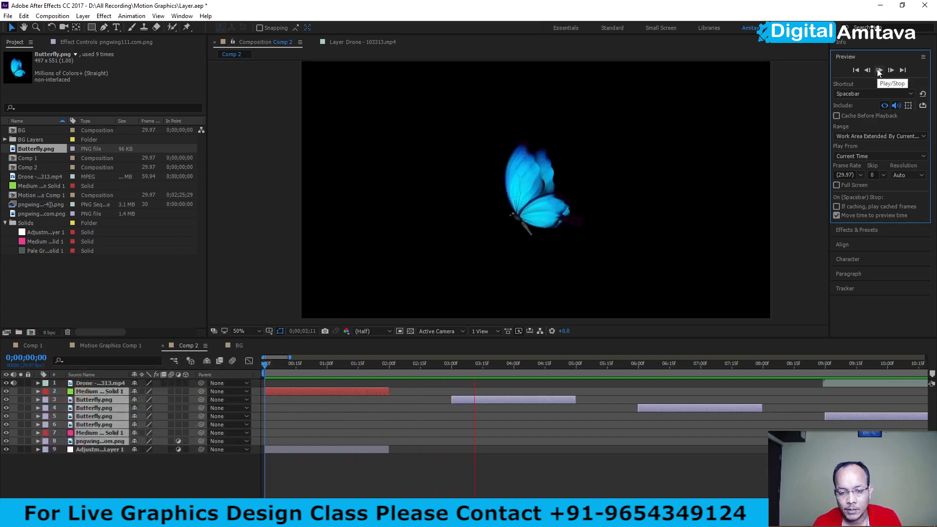
{"action": "left_click", "coordinate": [878, 70]}
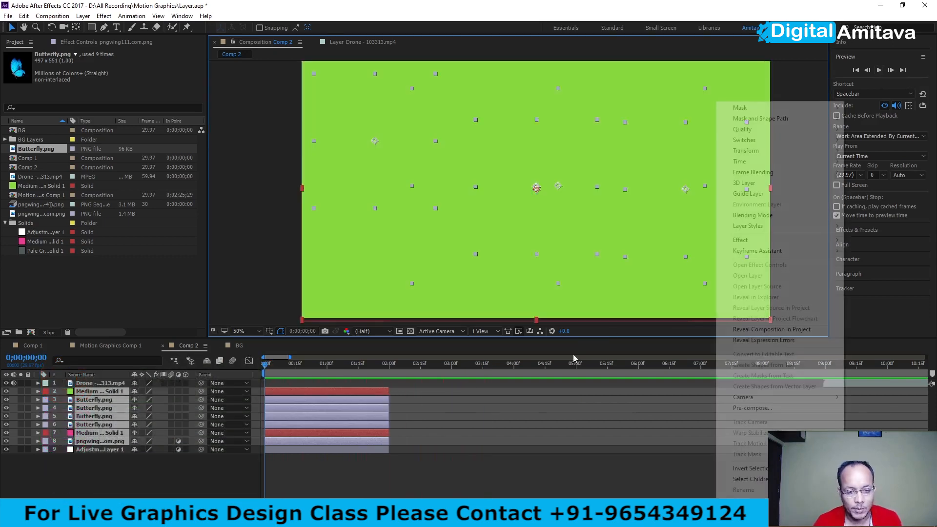
{"action": "left_click", "coordinate": [426, 420]}
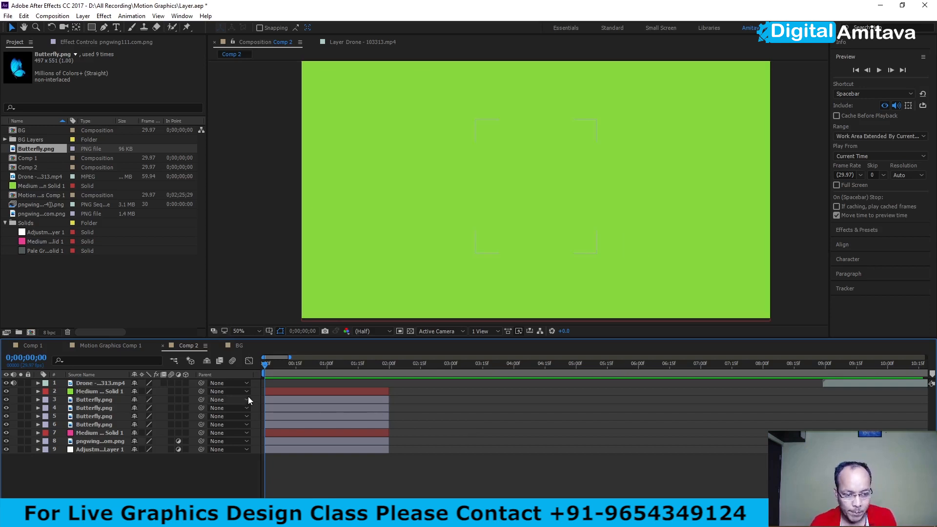
Move the drone video layer to start at 0;00;00;00 and preview it briefly.
{"action": "left_click", "coordinate": [190, 384]}
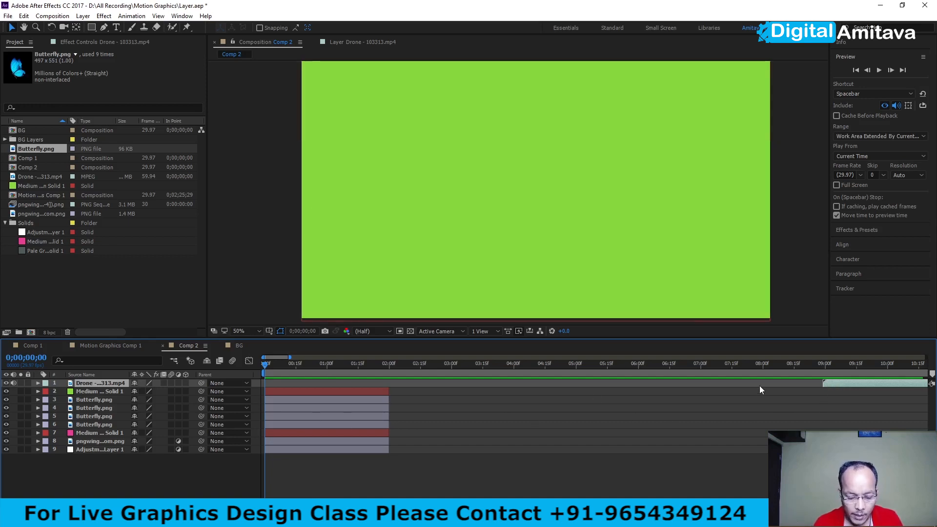
{"action": "key", "text": "bracketleft"}
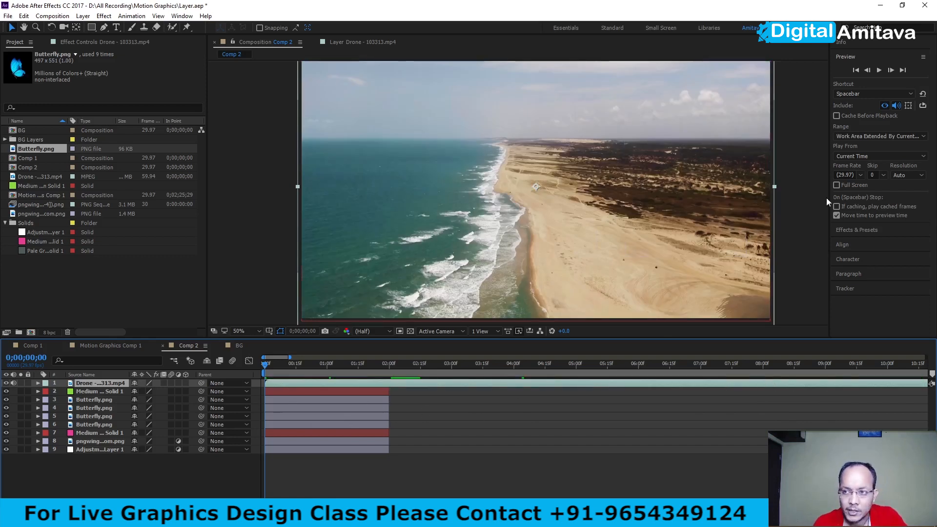
{"action": "left_click", "coordinate": [878, 71]}
{"action": "left_click", "coordinate": [499, 263]}
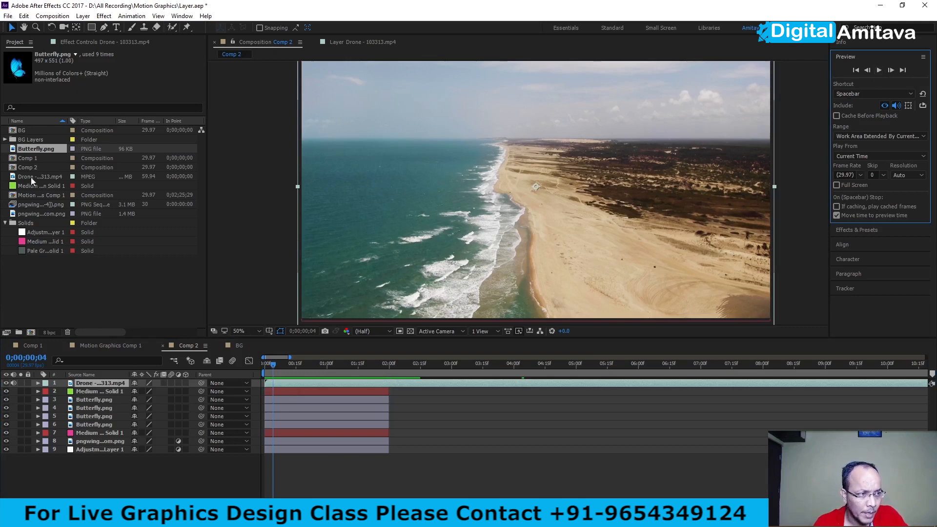
Import production ID_5151347.mp4 from the Footage folder inside Motion Graphics into the project.
{"action": "double_click", "coordinate": [31, 276]}
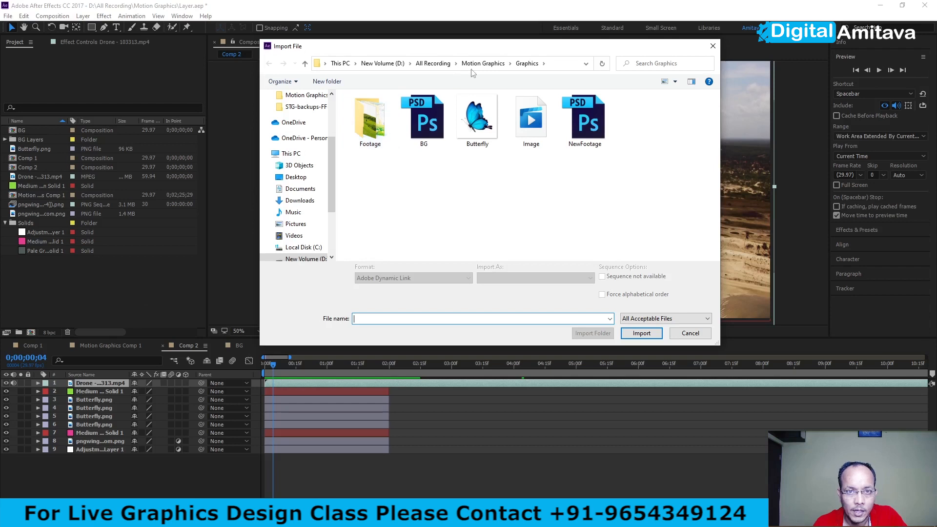
{"action": "left_click", "coordinate": [482, 63]}
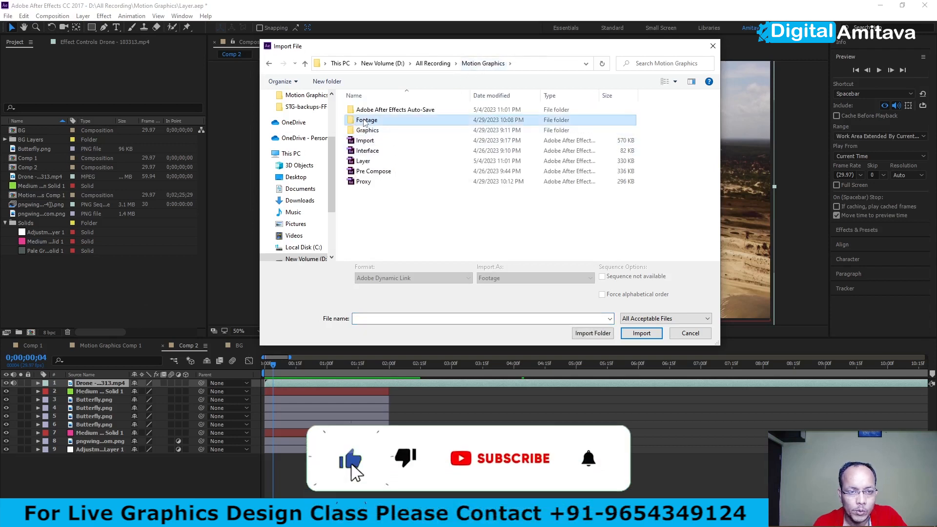
{"action": "double_click", "coordinate": [365, 120]}
{"action": "double_click", "coordinate": [365, 122]}
{"action": "left_click", "coordinate": [423, 125]}
{"action": "left_click", "coordinate": [641, 333]}
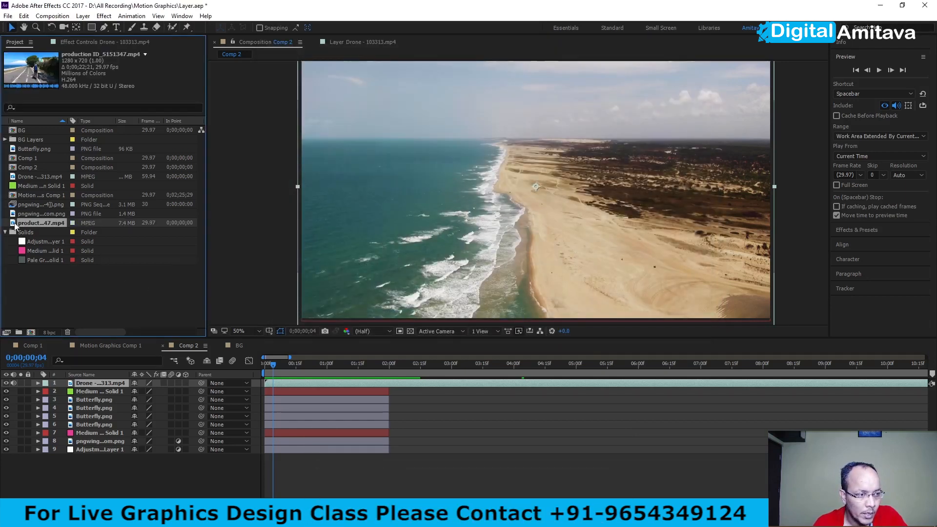
Add the imported cyclist video to Comp 2 as the top layer, starting at 0;00;00;00, and preview it.
{"action": "left_click_drag", "start_coordinate": [14, 225], "coordinate": [100, 386]}
{"action": "key", "text": "Home"}
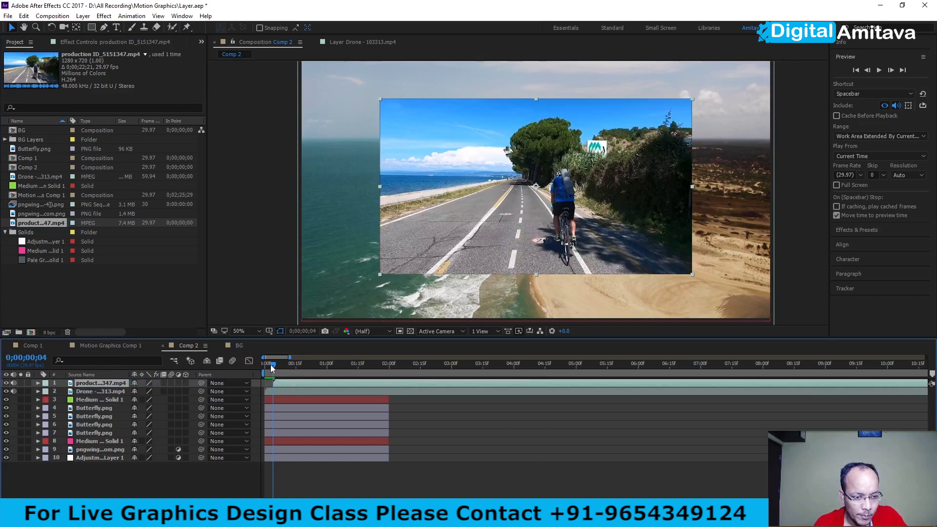
{"action": "left_click_drag", "start_coordinate": [282, 385], "coordinate": [271, 383]}
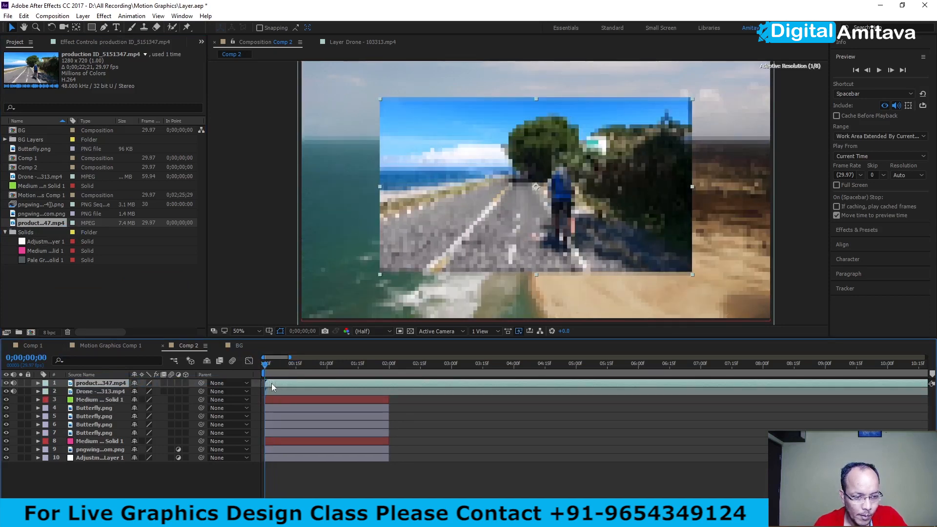
{"action": "left_click", "coordinate": [880, 68]}
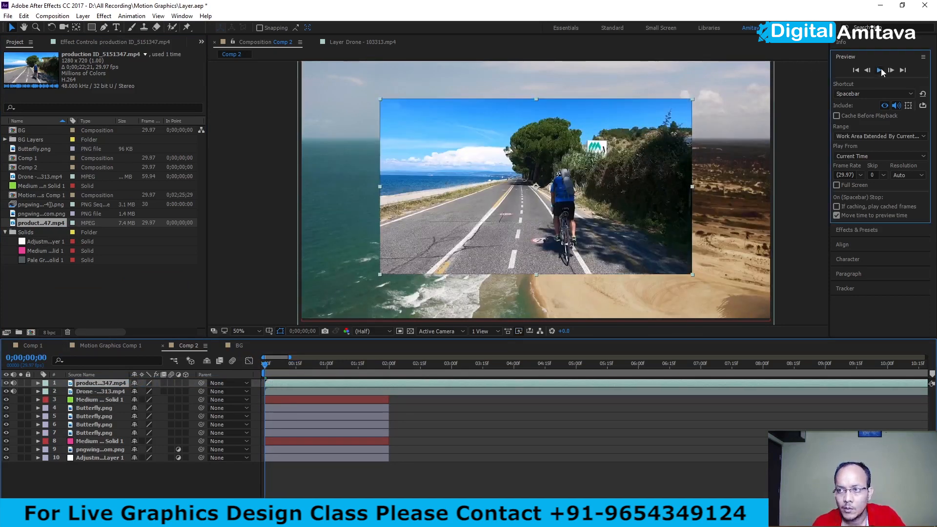
{"action": "left_click", "coordinate": [722, 195]}
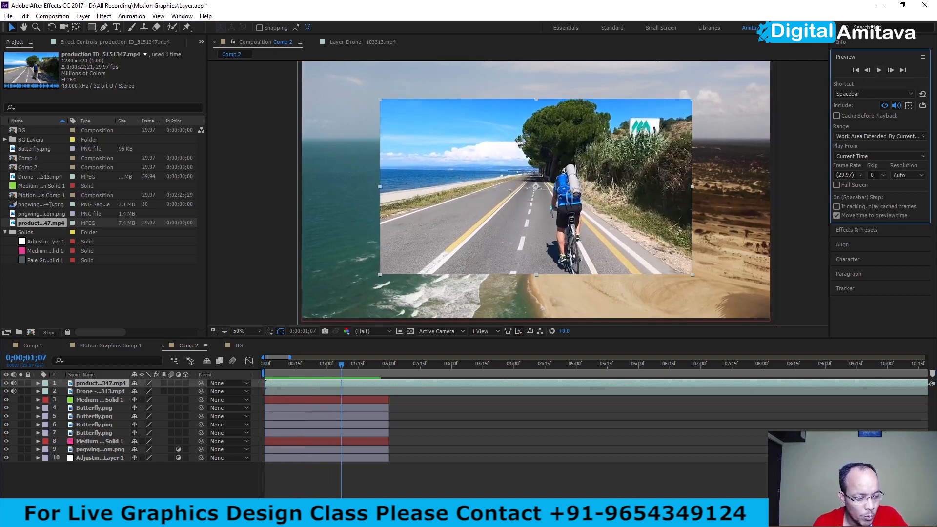
Show the In, Out, Duration and Stretch columns, stretch the cyclist video to 515%, and play it.
{"action": "left_click", "coordinate": [17, 503]}
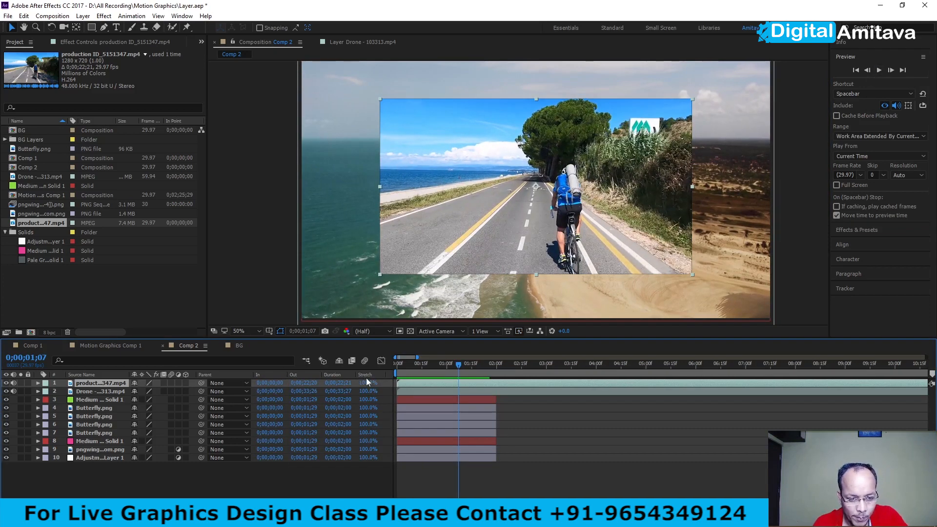
{"action": "left_click_drag", "start_coordinate": [369, 382], "coordinate": [585, 336]}
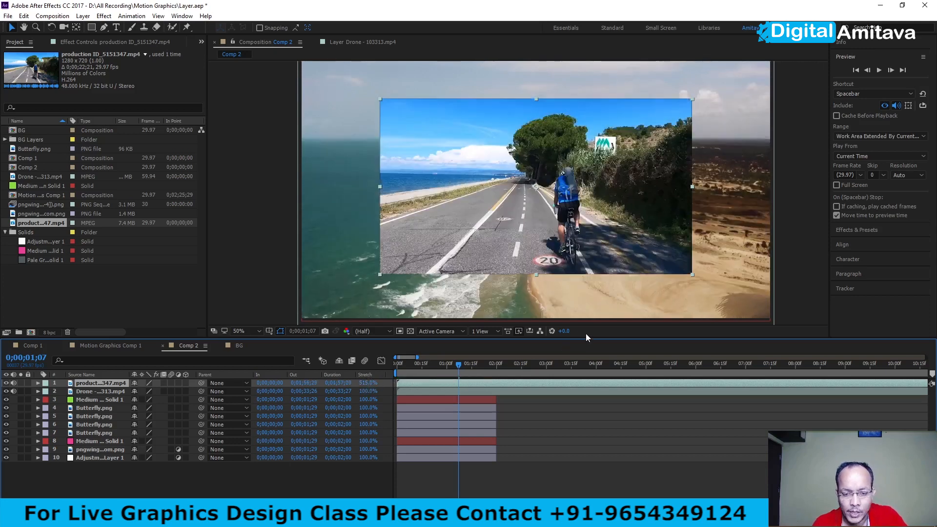
{"action": "key", "text": "space"}
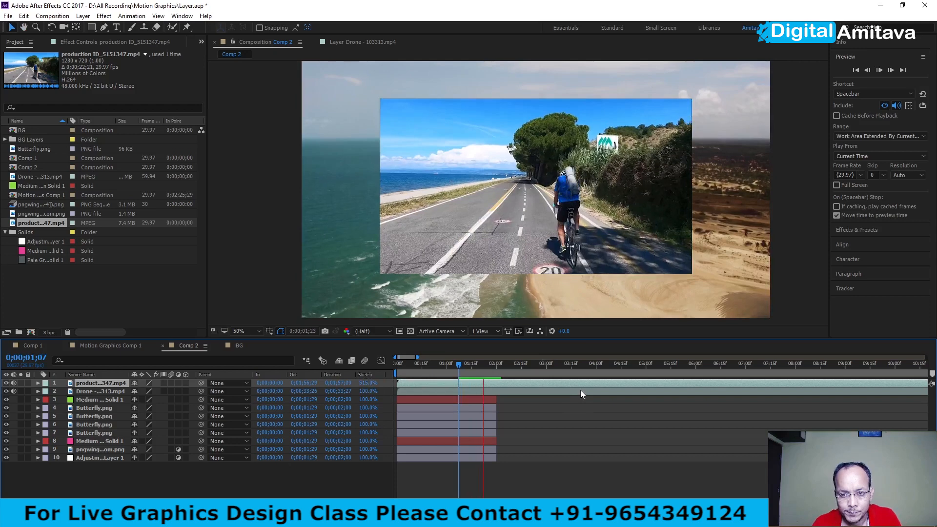
Change the cyclist video layer's stretch to 493%.
{"action": "left_click", "coordinate": [365, 384]}
{"action": "type", "text": "493"}
{"action": "key", "text": "Return"}
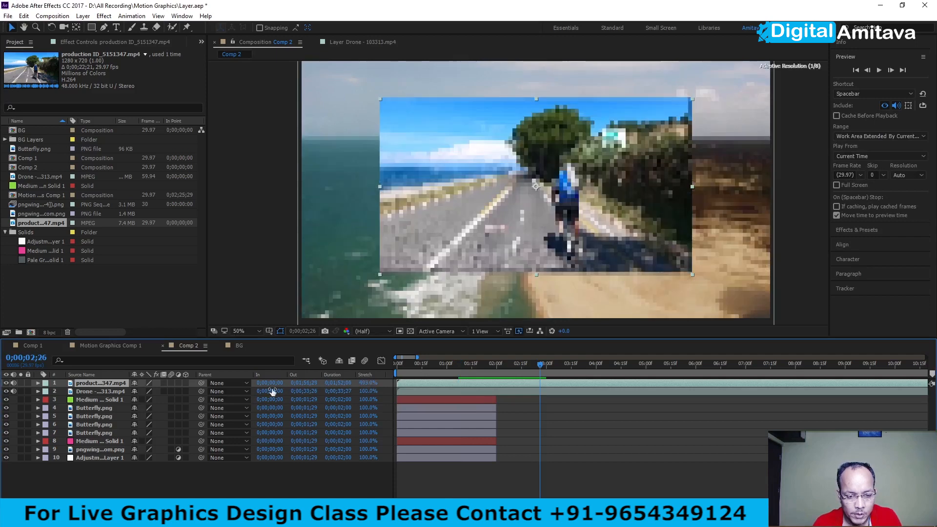
Set the cyclist video layer's time stretch factor to 50%, holding the layer in-point in place.
{"action": "mouse_move", "coordinate": [369, 384]}
{"action": "left_mouse_down"}
{"action": "mouse_move", "coordinate": [286, 387]}
{"action": "mouse_move", "coordinate": [382, 385]}
{"action": "left_mouse_up"}
{"action": "left_click", "coordinate": [369, 383]}
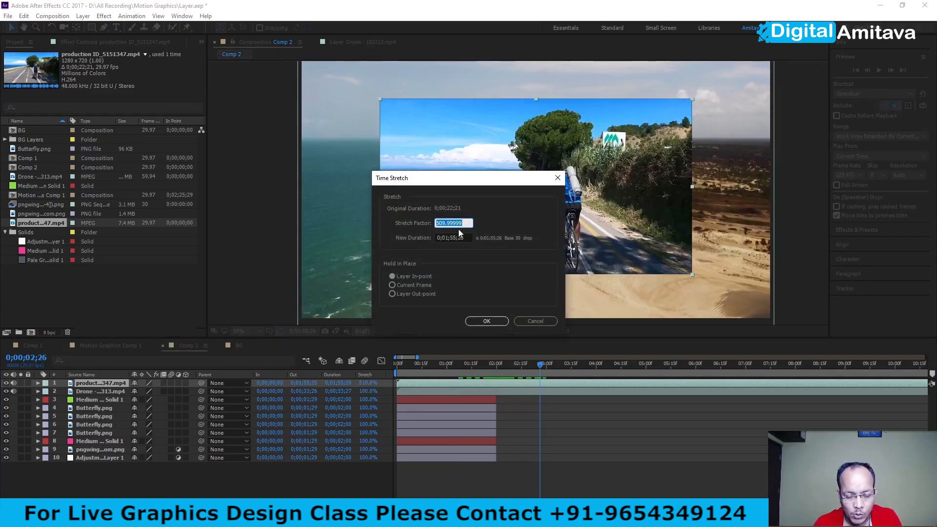
{"action": "type", "text": "510"}
{"action": "key", "text": "Return"}
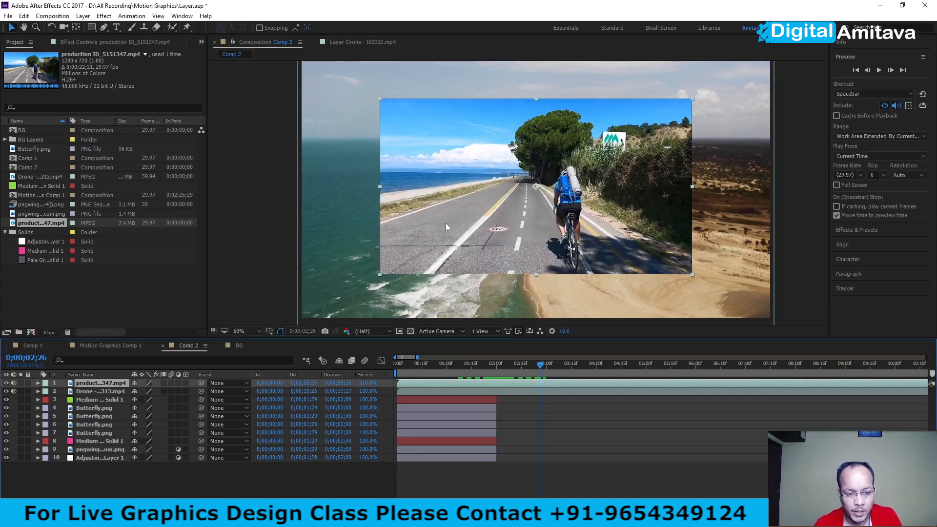
Preview the sped-up cyclist video from the start of the composition.
{"action": "left_click", "coordinate": [398, 366]}
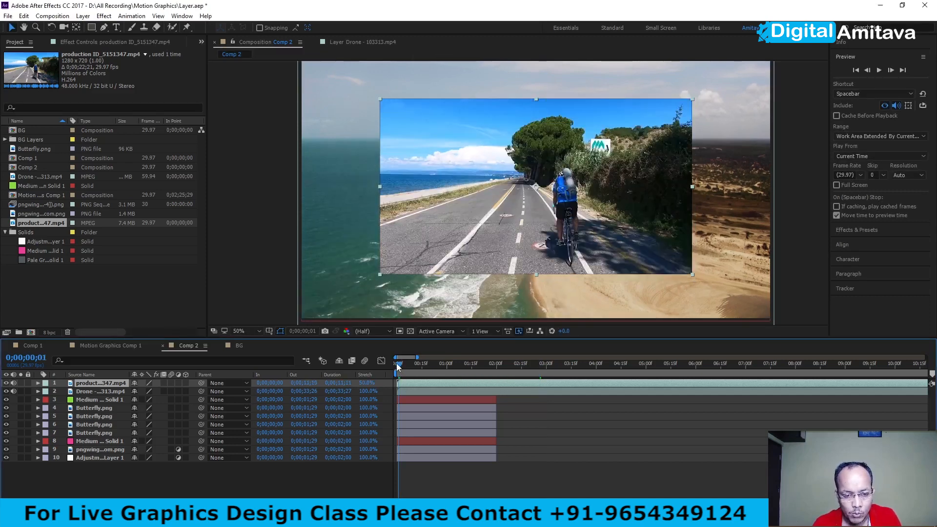
{"action": "key", "text": "space"}
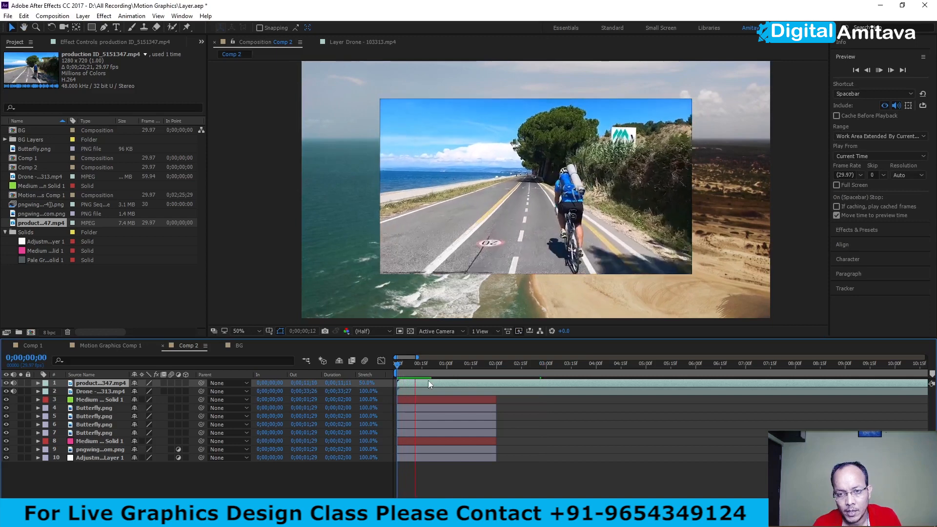
{"action": "key", "text": "space"}
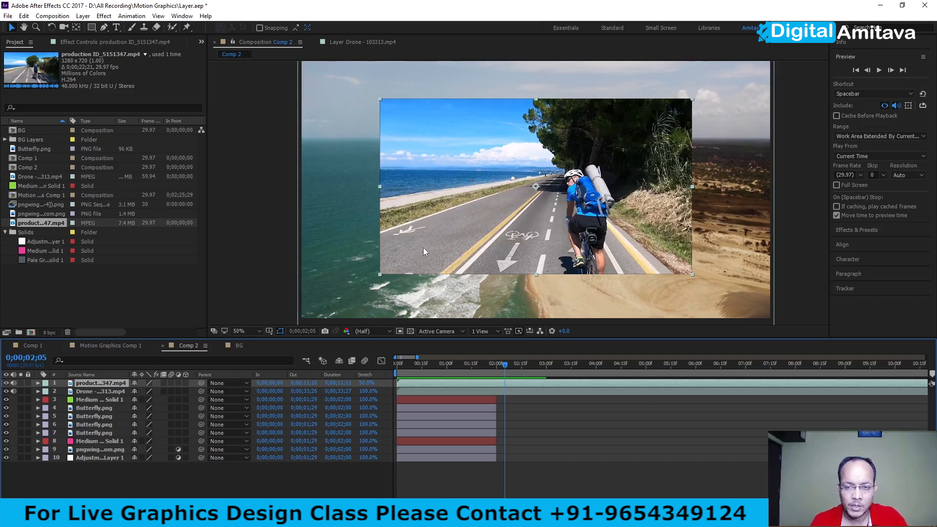
Reveal the cyclist video layer's source in the project, then look over the layer's commands again.
{"action": "right_click", "coordinate": [444, 236]}
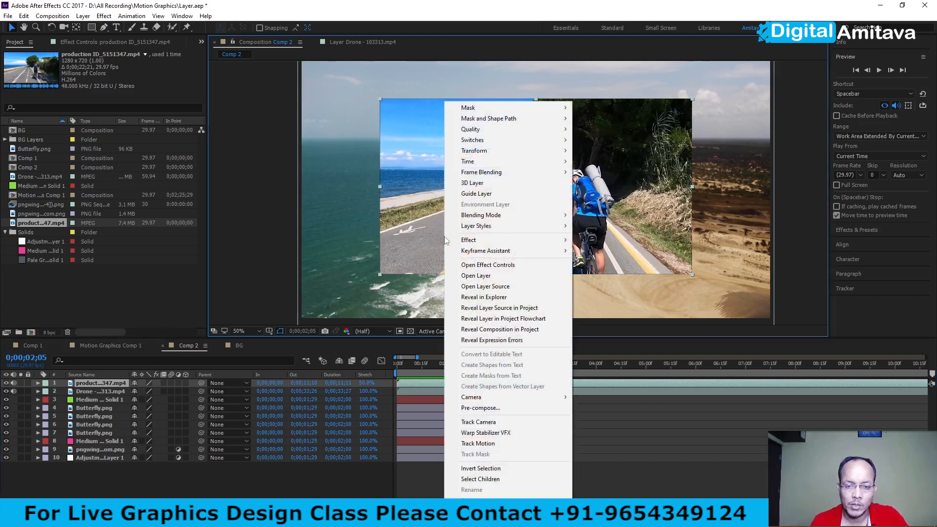
{"action": "left_click", "coordinate": [509, 309]}
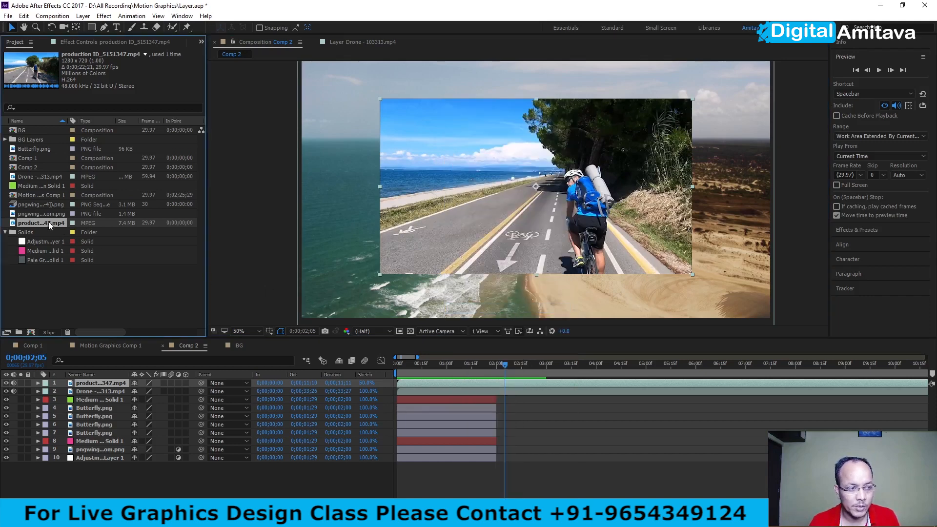
{"action": "right_click", "coordinate": [446, 238]}
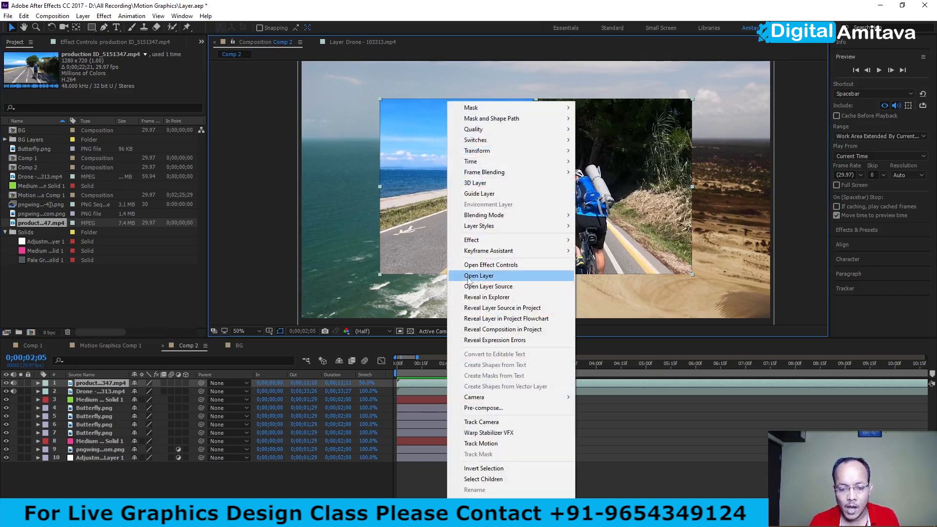
{"action": "mouse_move", "coordinate": [488, 497]}
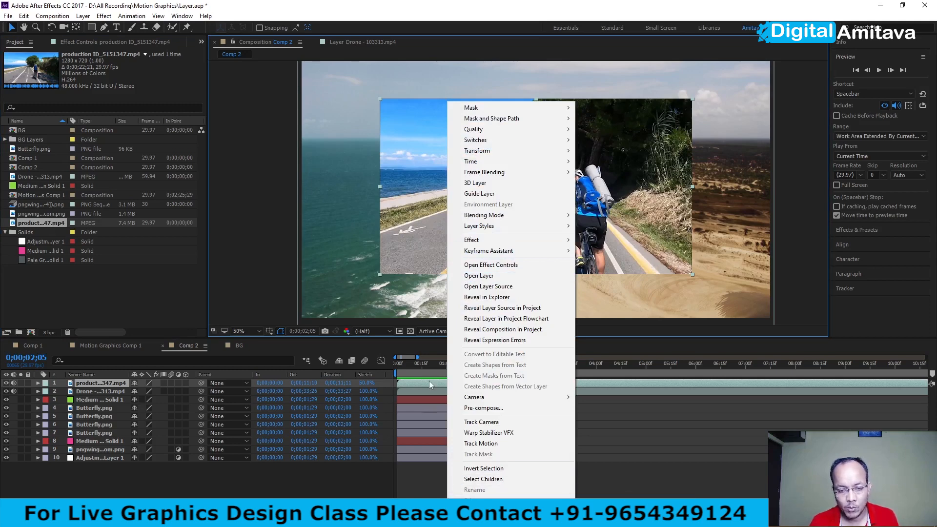
Move the current time to 0;00;00;16 and select the drone video layer.
{"action": "left_click", "coordinate": [428, 364]}
{"action": "left_click_drag", "start_coordinate": [427, 364], "coordinate": [422, 363]}
{"action": "left_click", "coordinate": [435, 391]}
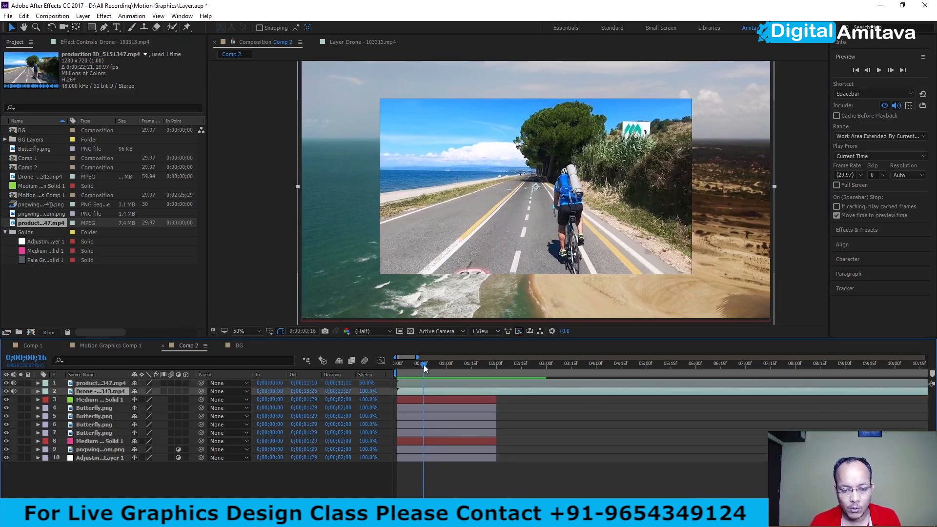
List the layers stacked beneath a point on the cyclist video and dismiss the list without choosing one.
{"action": "right_click", "coordinate": [461, 228]}
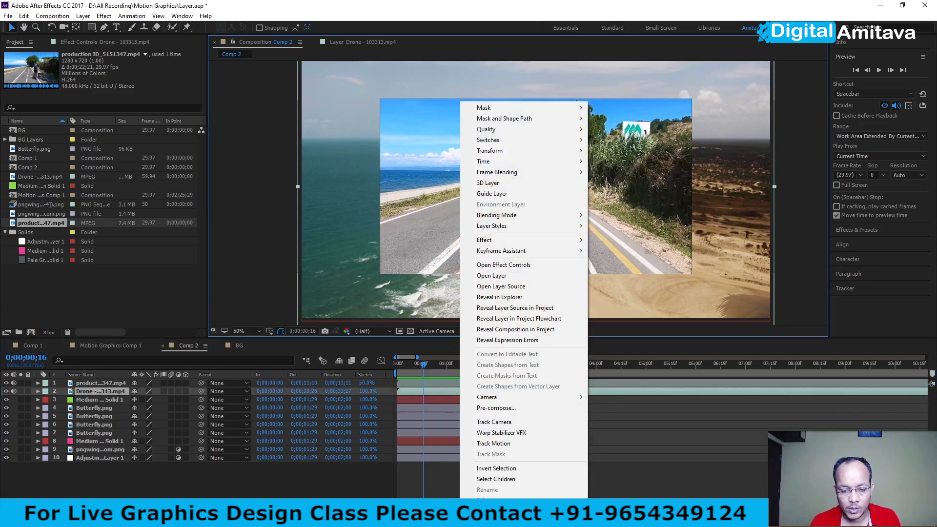
{"action": "mouse_move", "coordinate": [537, 498]}
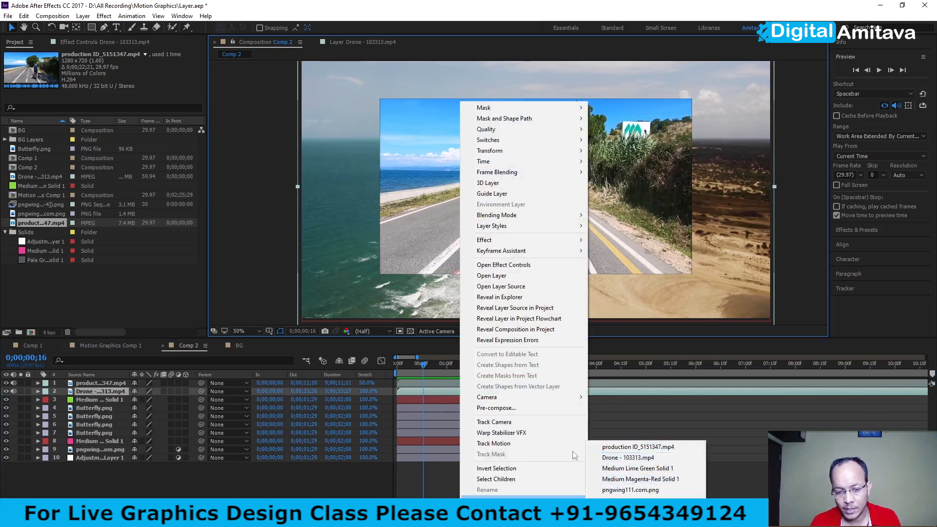
{"action": "left_click", "coordinate": [649, 428]}
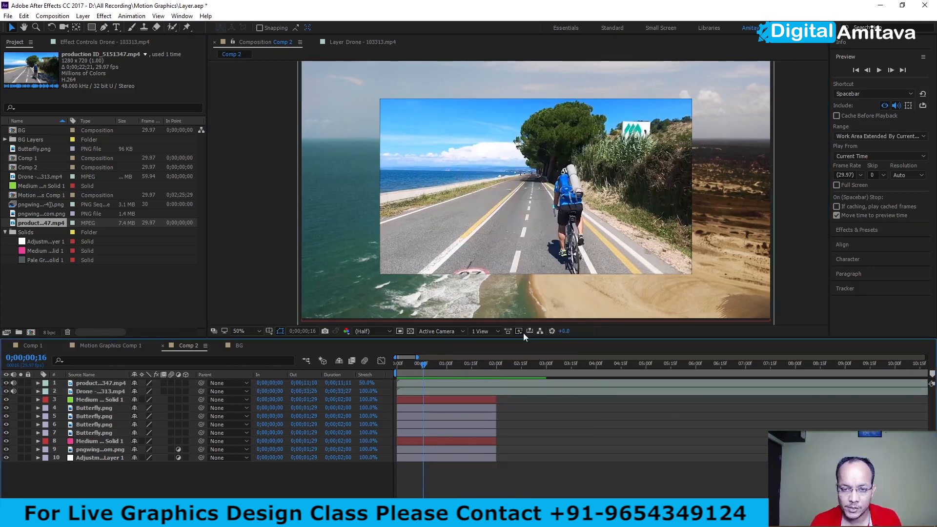
Reveal the composition containing the cyclist video layer in the project.
{"action": "left_click", "coordinate": [469, 273]}
{"action": "right_click", "coordinate": [468, 259]}
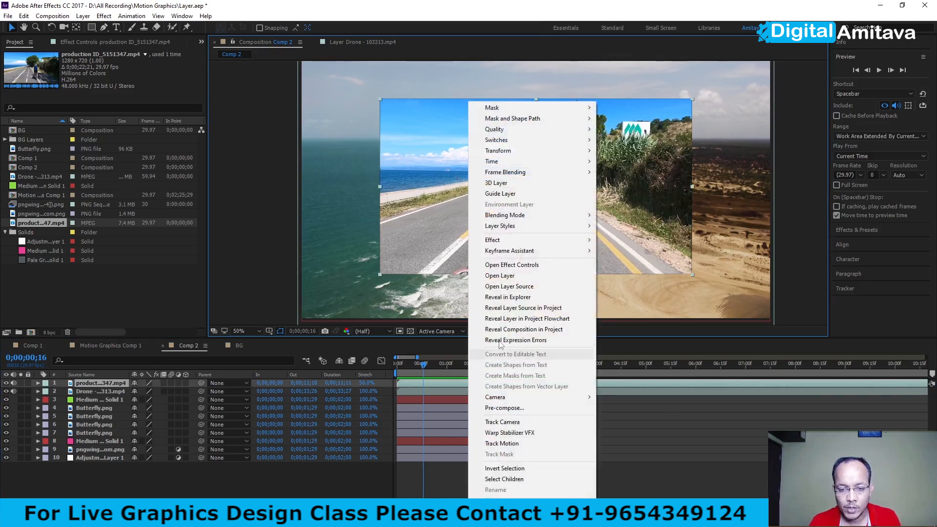
{"action": "left_click", "coordinate": [523, 330]}
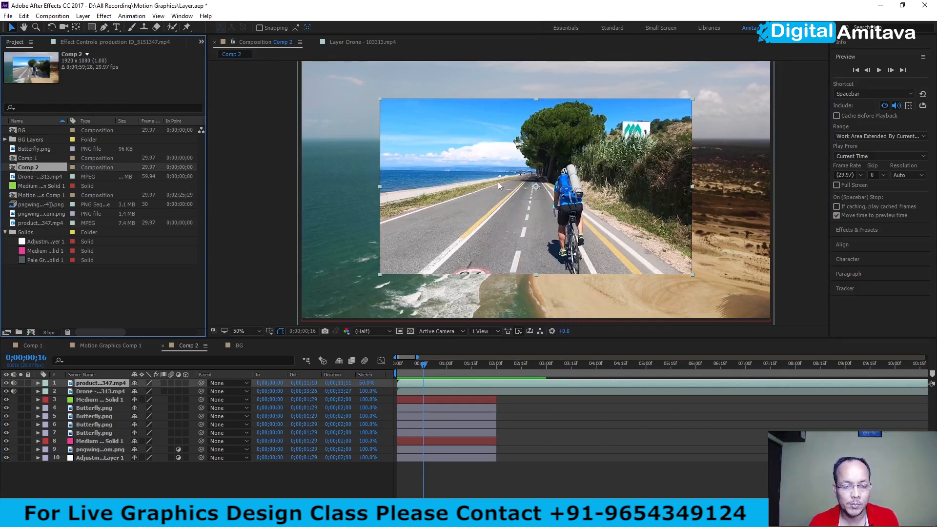
Reveal the cyclist video layer in the project flowchart, go to the Butterfly.png layer 6 from there and bring it to the top of Comp 2.
{"action": "right_click", "coordinate": [447, 233]}
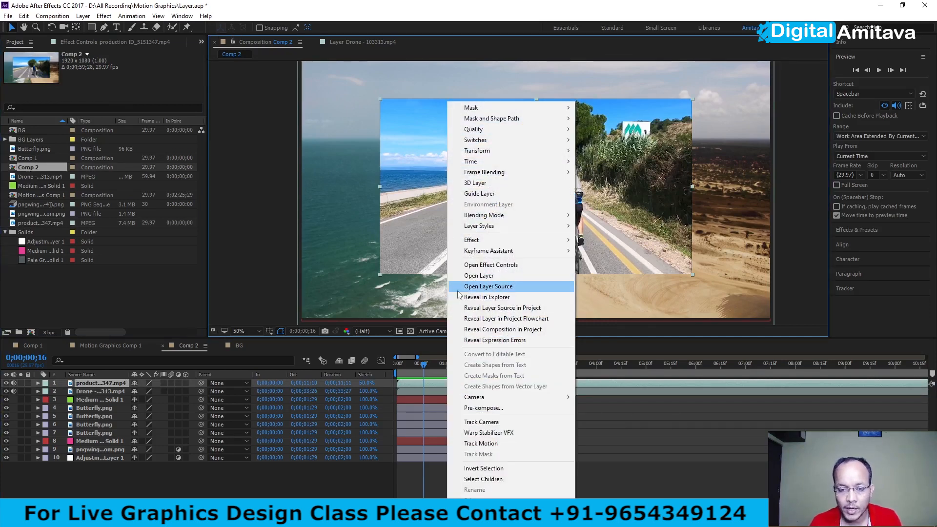
{"action": "left_click", "coordinate": [496, 320]}
{"action": "left_click_drag", "start_coordinate": [632, 254], "coordinate": [433, 217]}
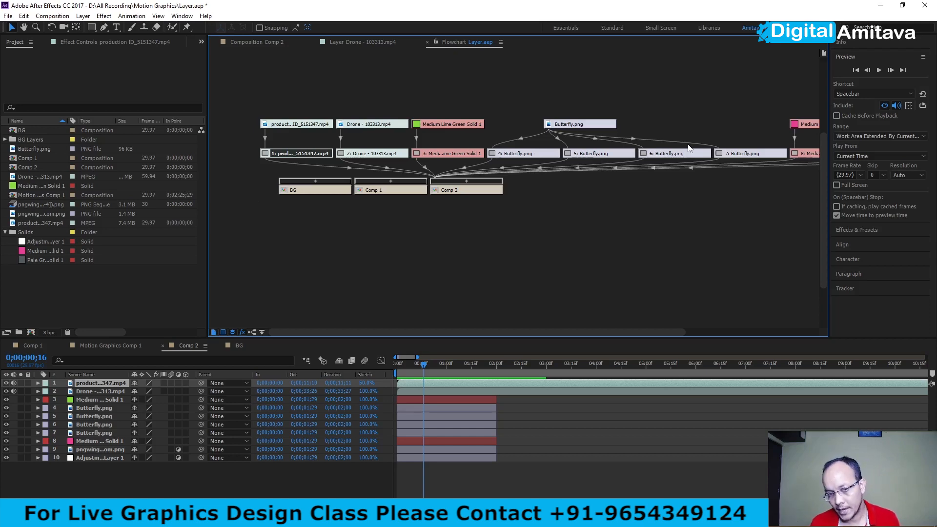
{"action": "double_click", "coordinate": [686, 152]}
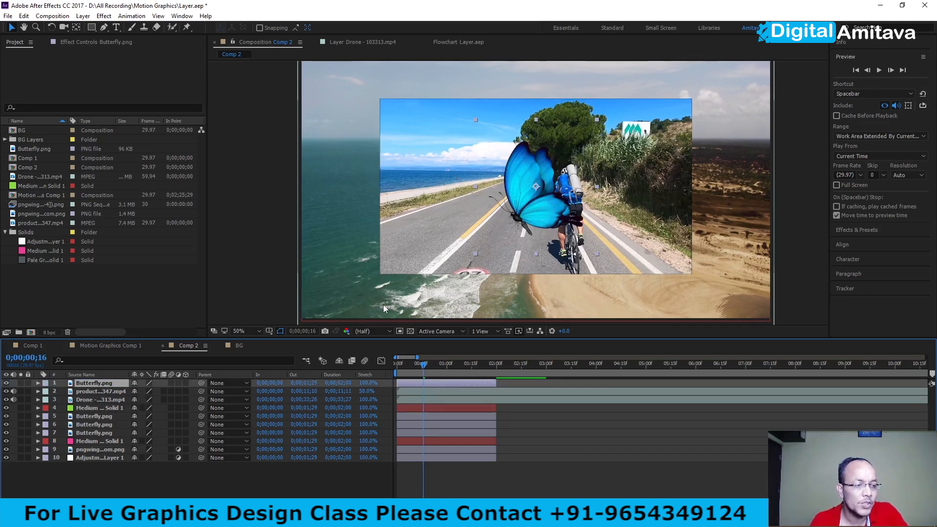
Create a new 1920 x 1080 composition and add the drone video with Butterfly.png above it.
{"action": "right_click", "coordinate": [59, 292]}
{"action": "left_click", "coordinate": [89, 299]}
{"action": "left_click", "coordinate": [512, 315]}
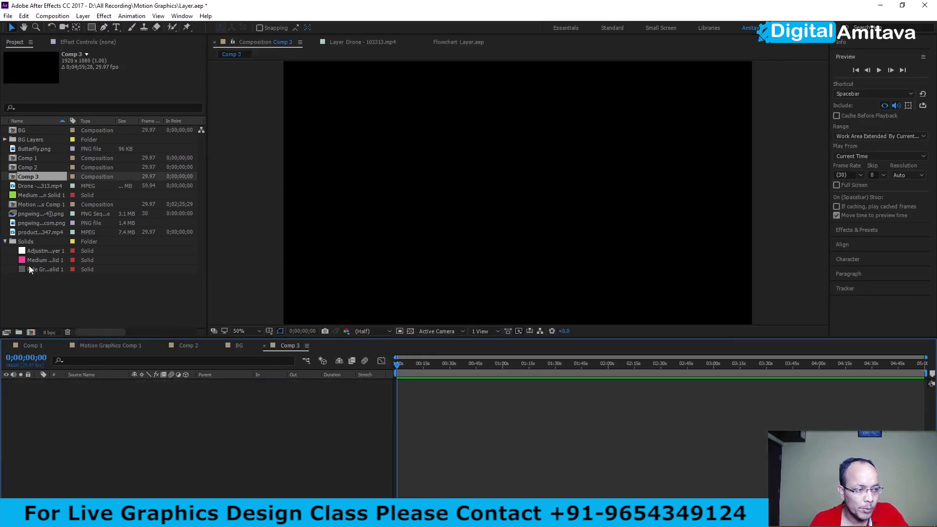
{"action": "left_click_drag", "start_coordinate": [29, 186], "coordinate": [78, 390]}
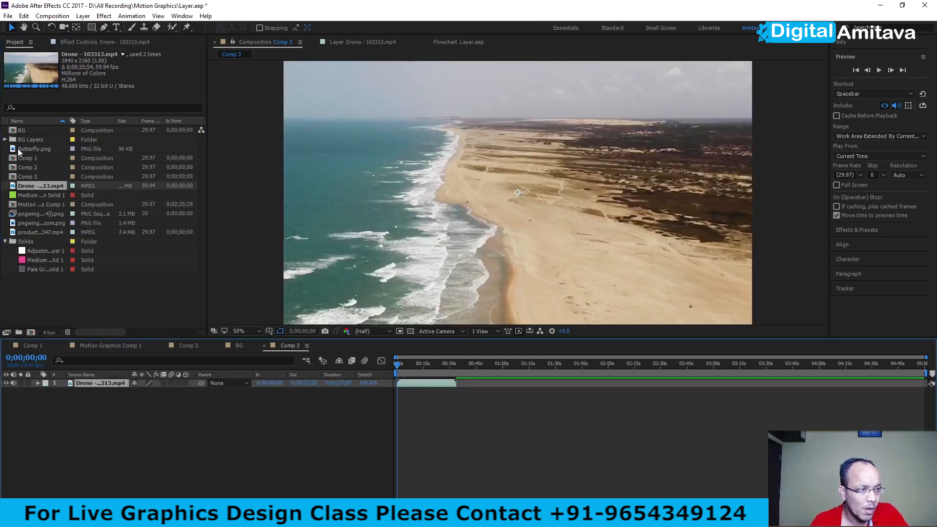
{"action": "left_click_drag", "start_coordinate": [20, 149], "coordinate": [64, 384]}
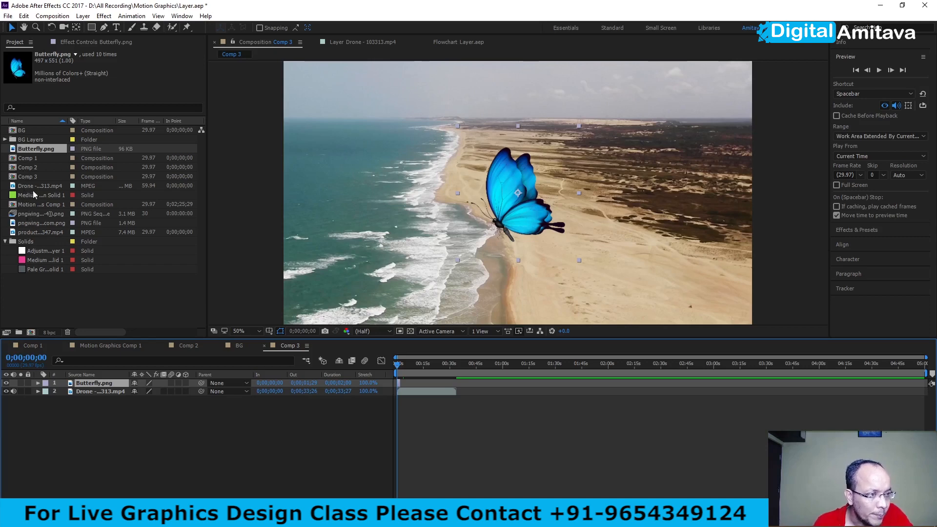
Check the cyclist video in Comp 2, add it to Comp 3 above the drone video, and keep Butterfly.png as the top layer.
{"action": "left_click", "coordinate": [188, 346]}
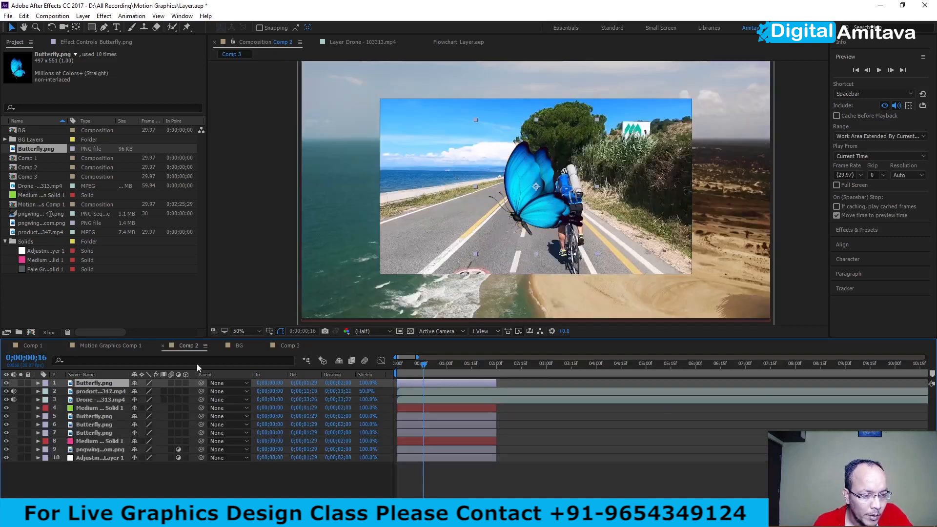
{"action": "left_click", "coordinate": [90, 393]}
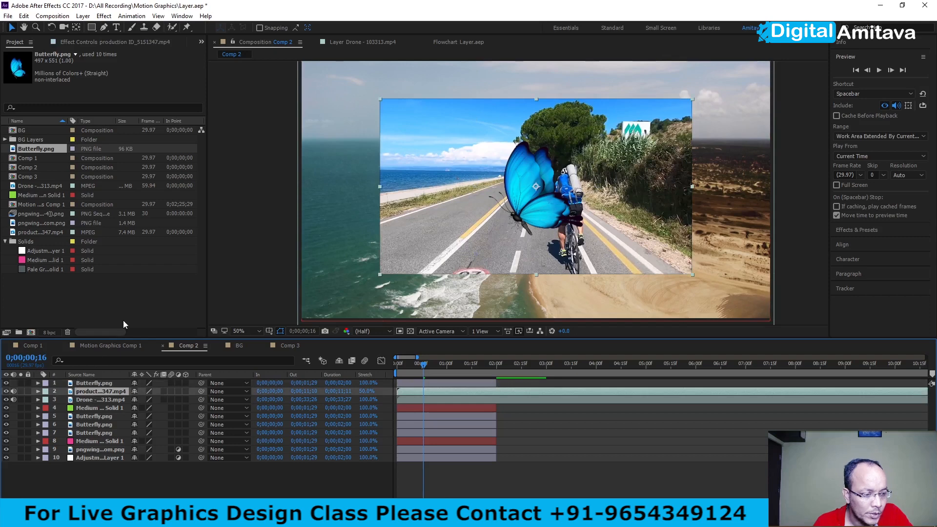
{"action": "left_click", "coordinate": [27, 232]}
{"action": "left_click", "coordinate": [289, 346]}
{"action": "left_click_drag", "start_coordinate": [19, 236], "coordinate": [97, 384]}
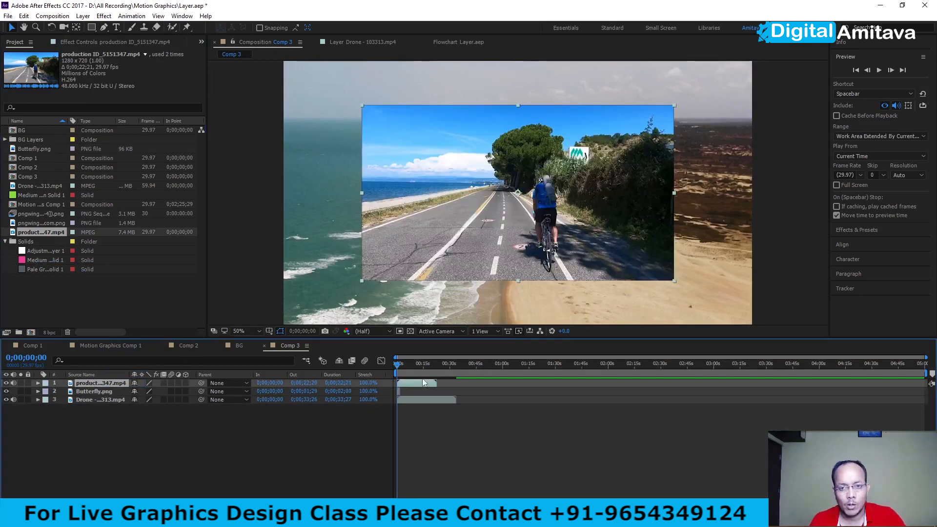
{"action": "left_click_drag", "start_coordinate": [92, 392], "coordinate": [99, 382]}
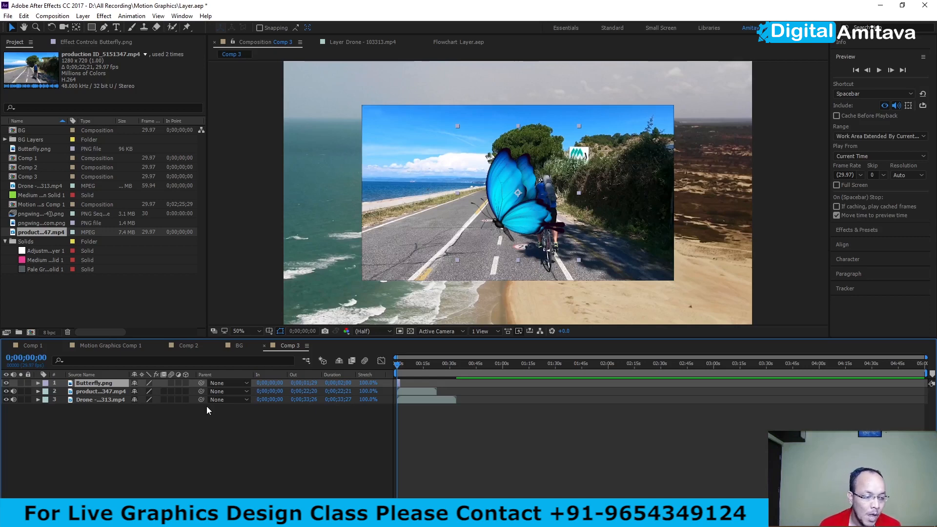
Flip the Butterfly.png layer horizontally and look over the remaining Transform commands without applying another.
{"action": "left_click", "coordinate": [83, 15]}
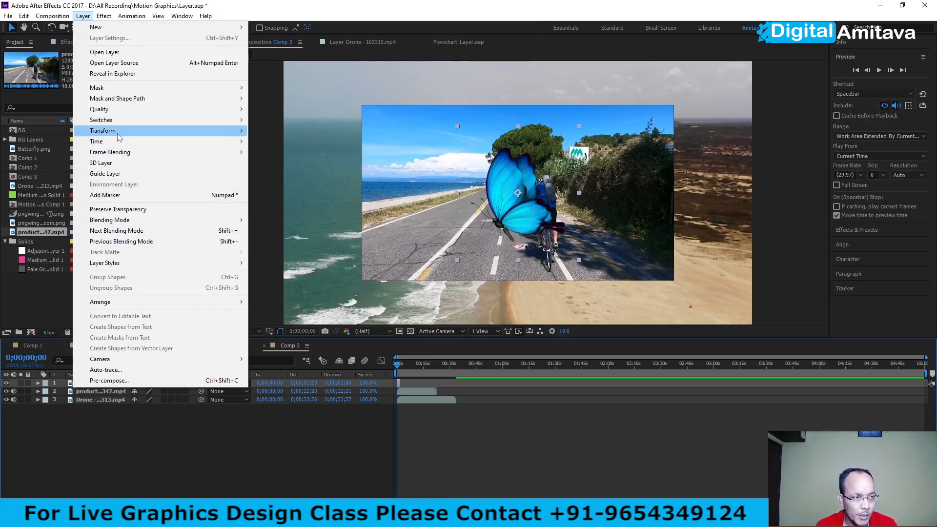
{"action": "mouse_move", "coordinate": [206, 133]}
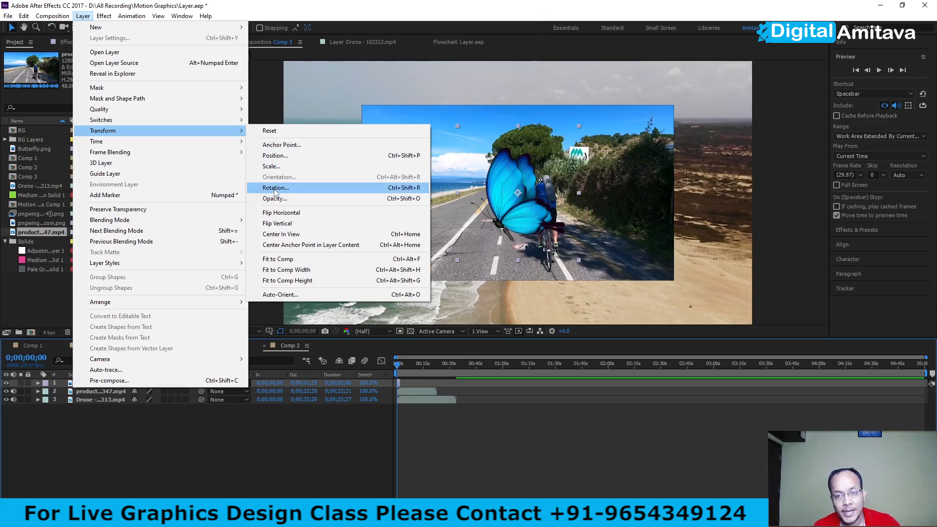
{"action": "left_click", "coordinate": [279, 213]}
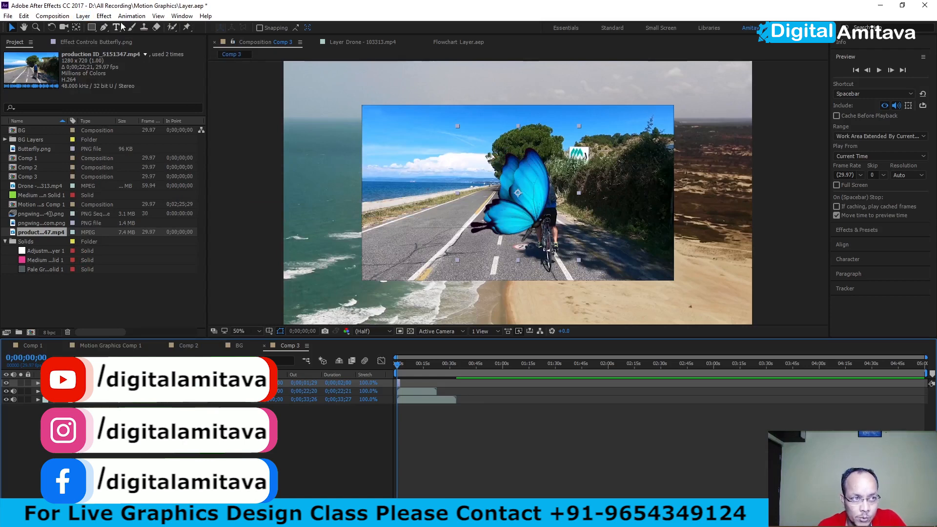
{"action": "left_click", "coordinate": [83, 16]}
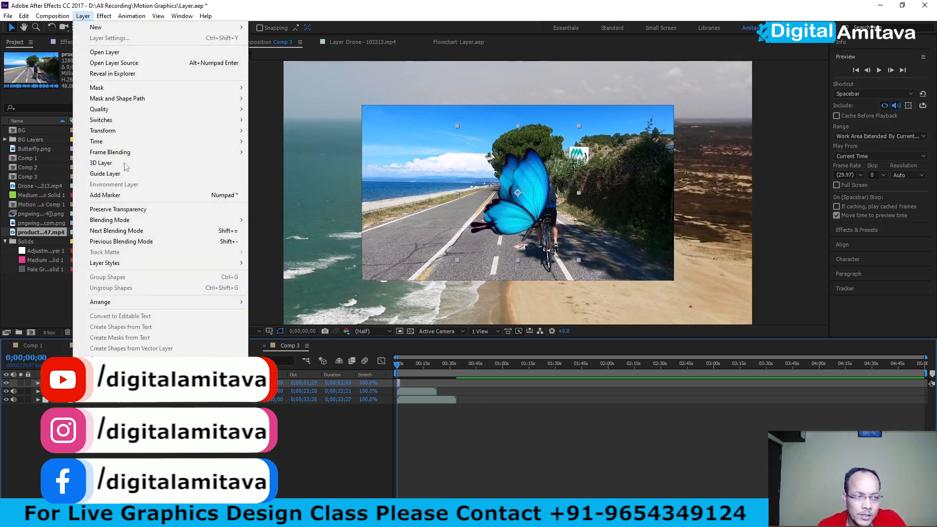
{"action": "mouse_move", "coordinate": [147, 131]}
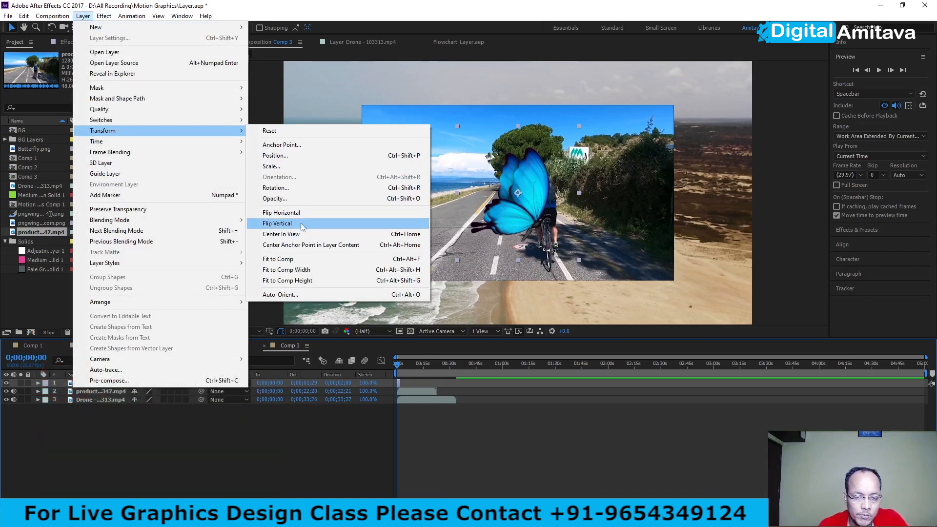
{"action": "left_click", "coordinate": [398, 115]}
Try Fit to Comp on the cyclist video layer and undo it.
{"action": "left_click", "coordinate": [363, 154]}
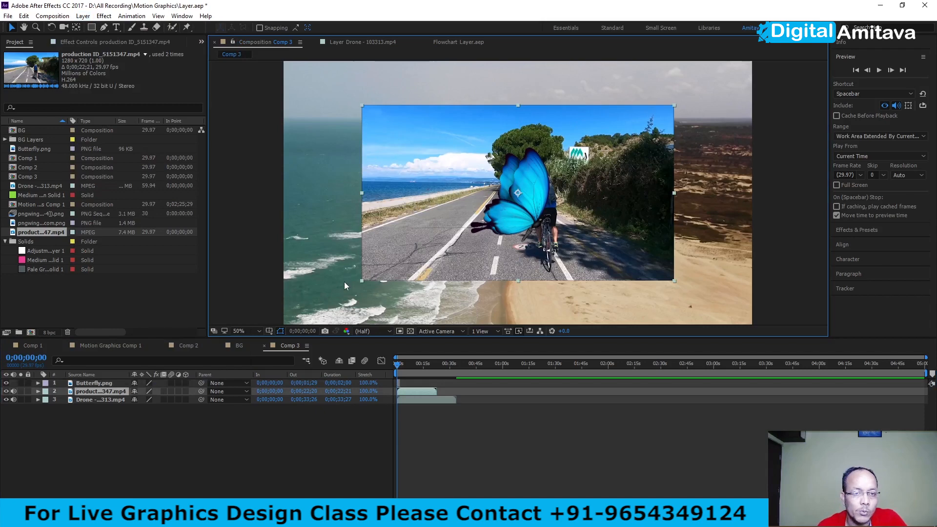
{"action": "left_click", "coordinate": [83, 16]}
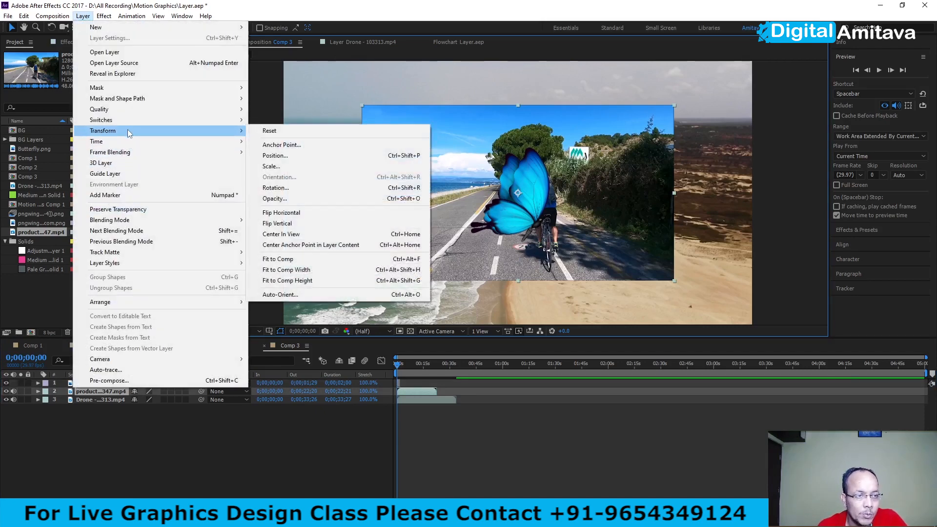
{"action": "left_click", "coordinate": [282, 260]}
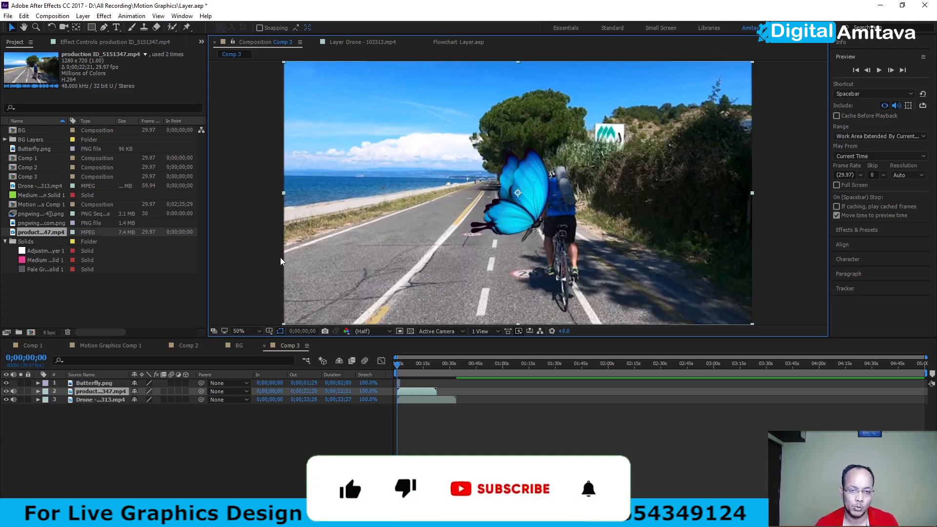
{"action": "key", "text": "ctrl+z"}
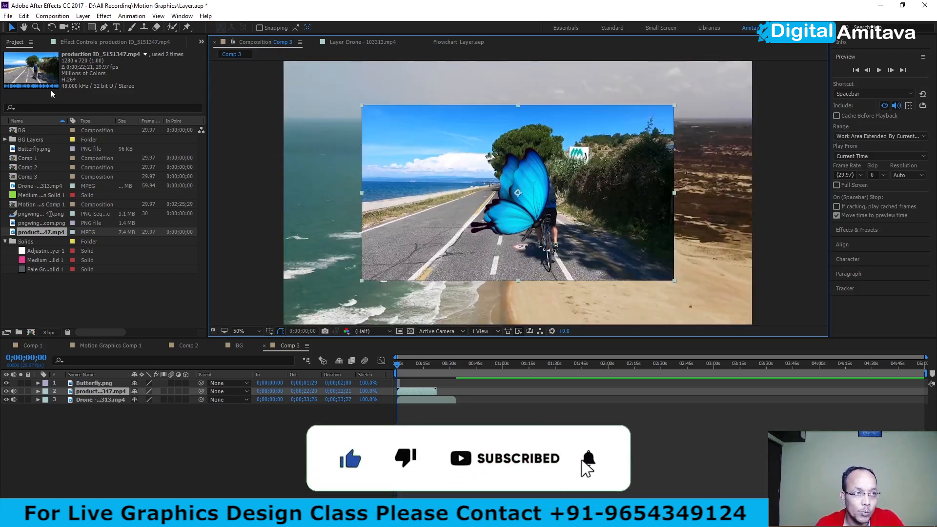
Try Fit to Comp Width on the cyclist video layer and undo it.
{"action": "left_click", "coordinate": [83, 15]}
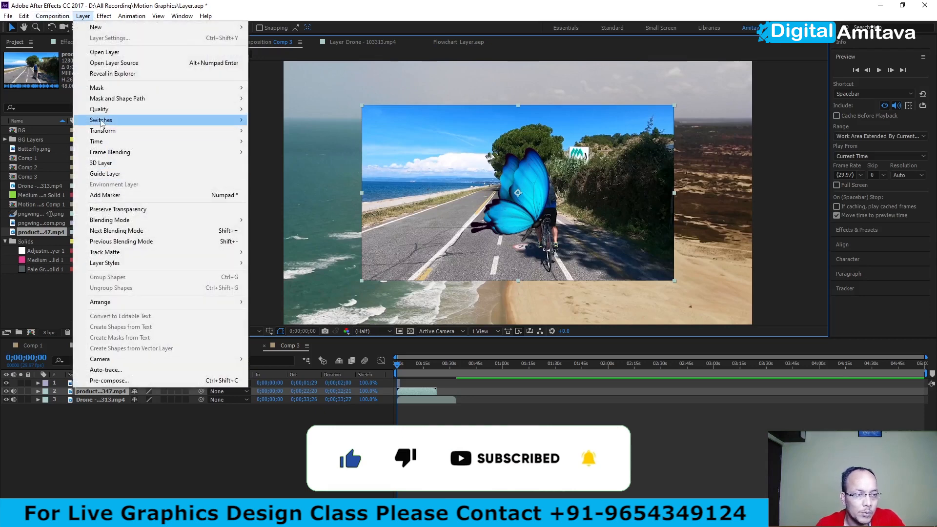
{"action": "mouse_move", "coordinate": [102, 130]}
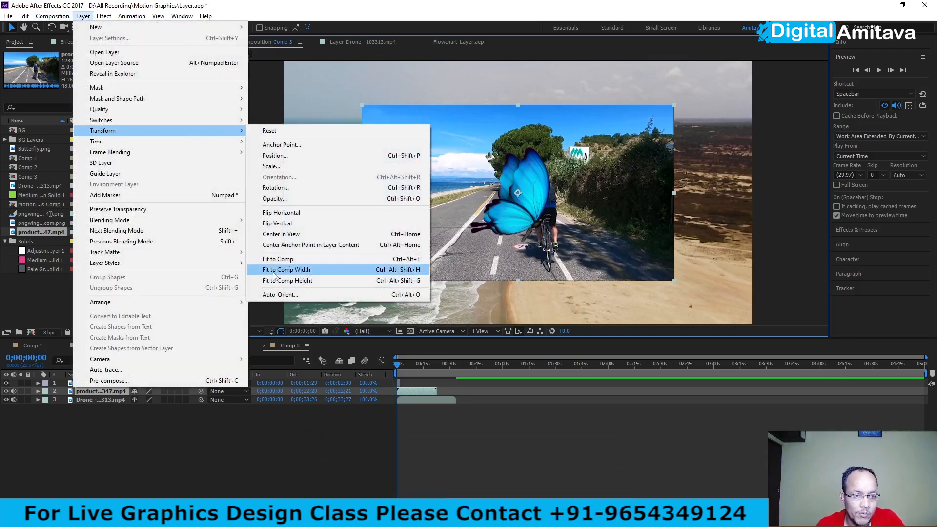
{"action": "left_click", "coordinate": [292, 270]}
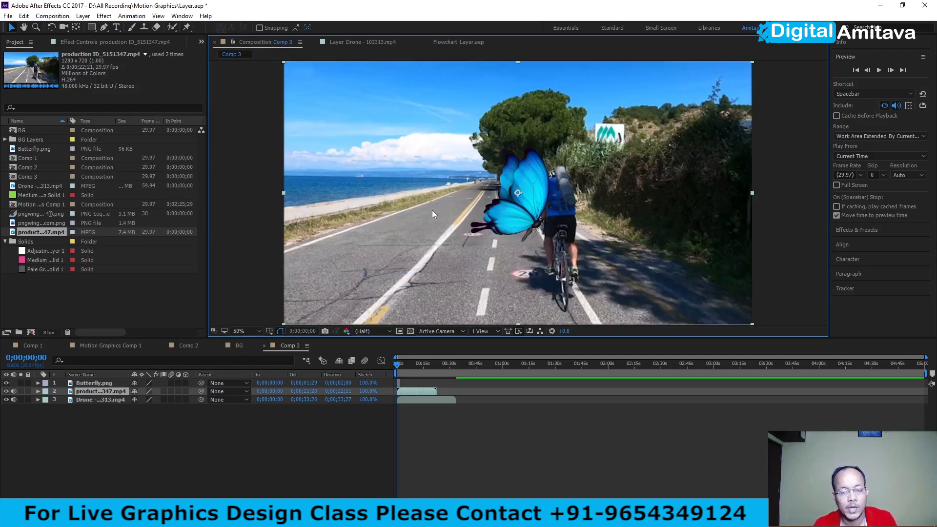
{"action": "key", "text": "ctrl+z"}
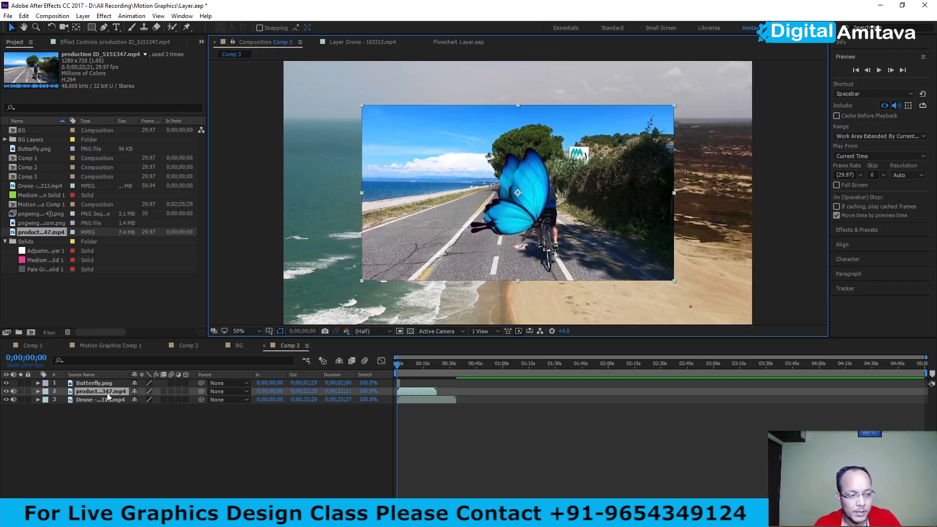
Expand the cyclist video layer's Transform properties to review them, and collapse the layer again.
{"action": "left_click", "coordinate": [38, 391]}
{"action": "left_click", "coordinate": [47, 400]}
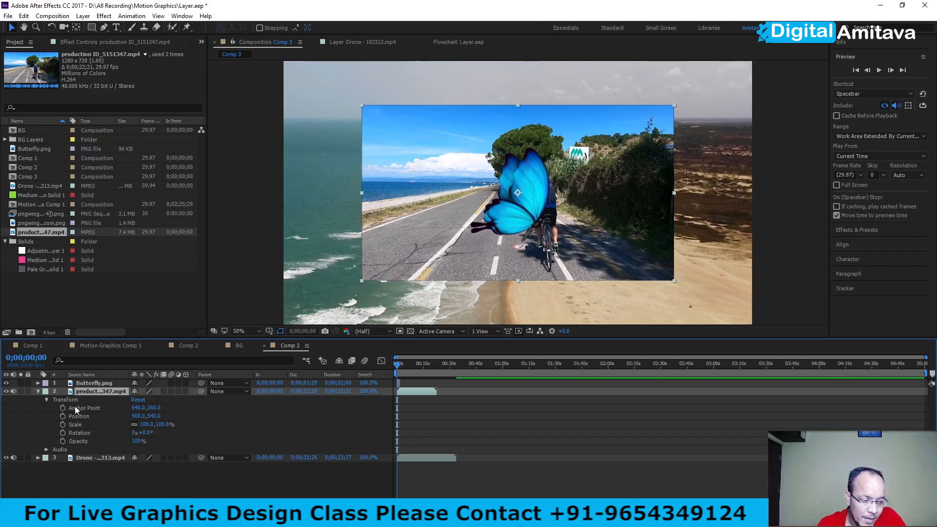
{"action": "left_click", "coordinate": [39, 391]}
Show the Butterfly.png layer's Opacity, Anchor Point, Position, Rotation and Scale properties one at a time, and hide them again.
{"action": "key", "text": "ctrl+Up"}
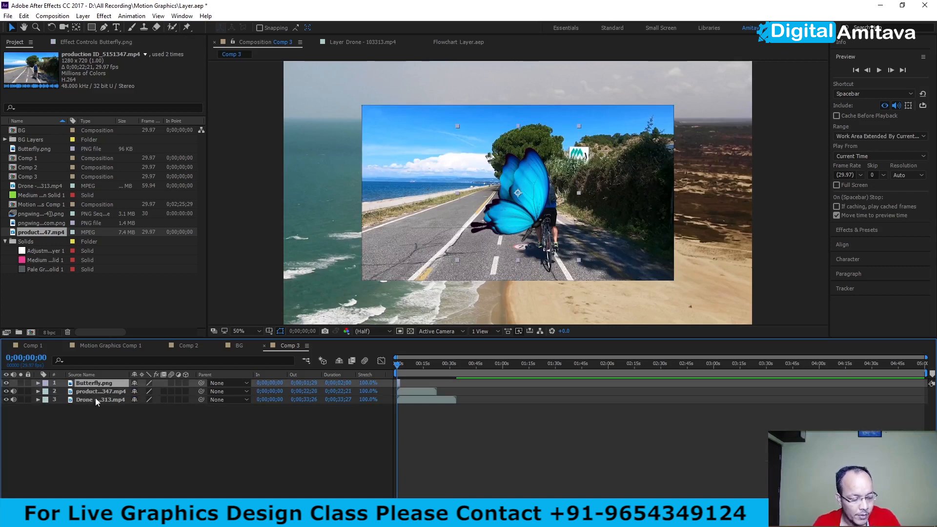
{"action": "key", "text": "t"}
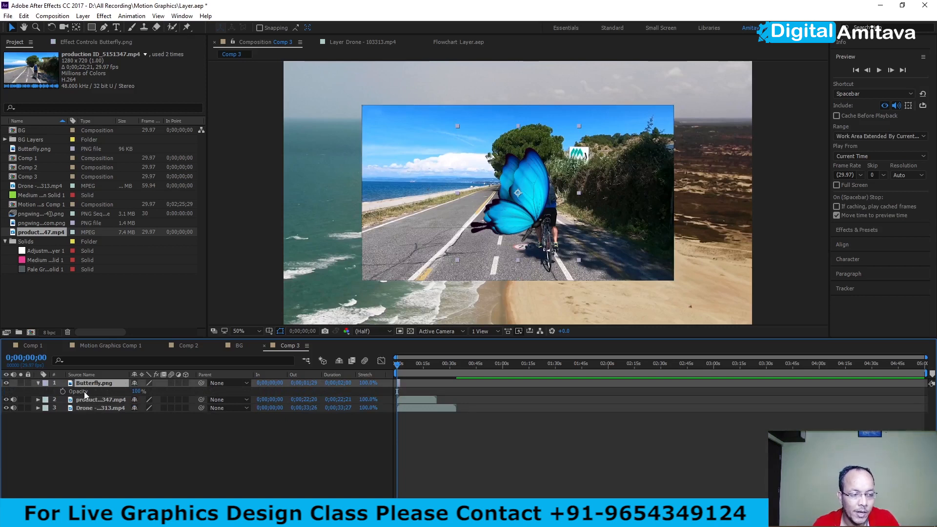
{"action": "key", "text": "a"}
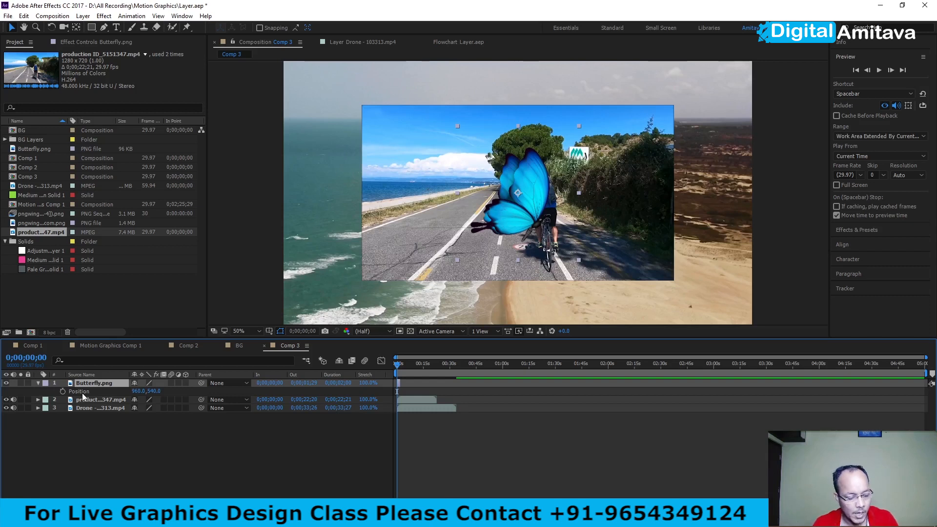
{"action": "key", "text": "r"}
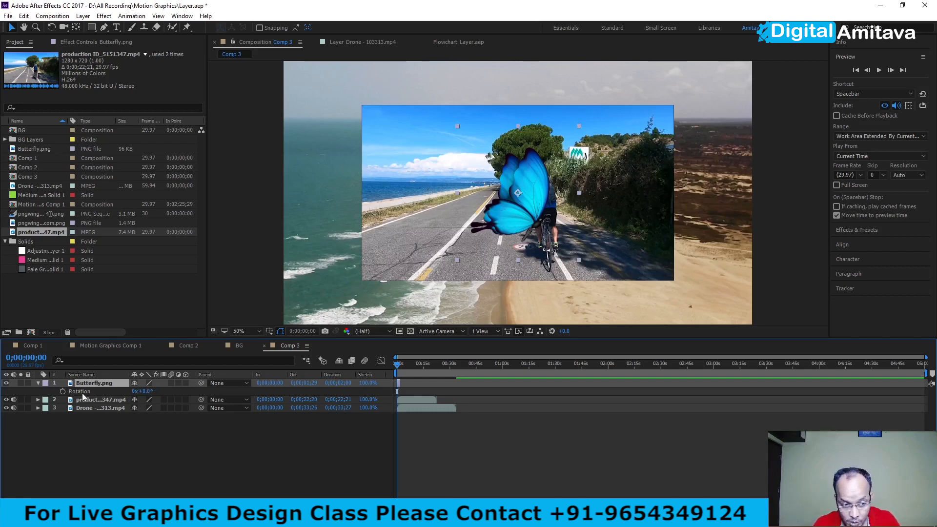
{"action": "key", "text": "s"}
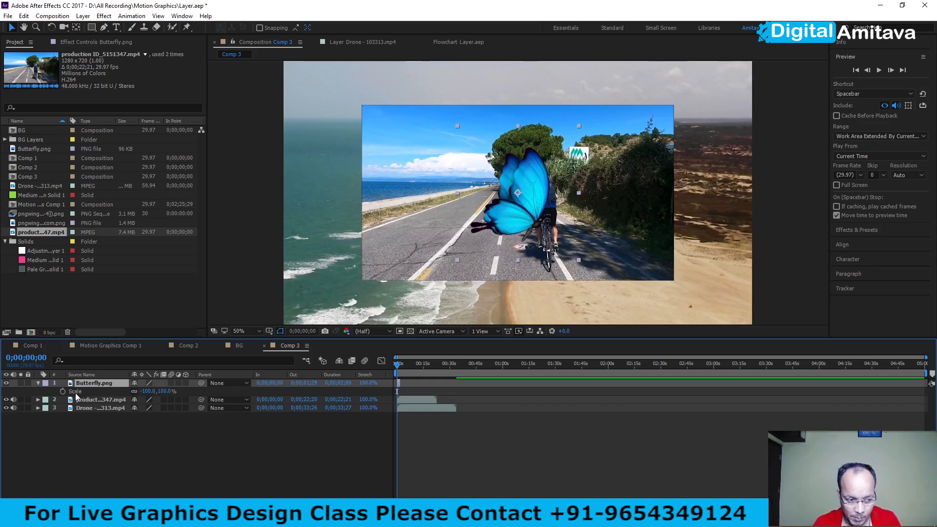
{"action": "key", "text": "s"}
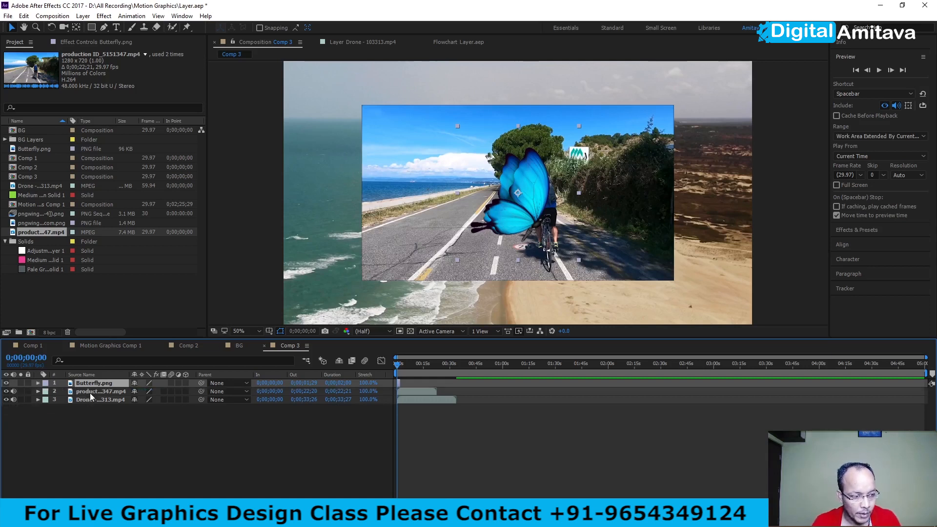
Expand all Transform properties of the Butterfly.png layer to examine them, and collapse and deselect the layer.
{"action": "left_click", "coordinate": [38, 383]}
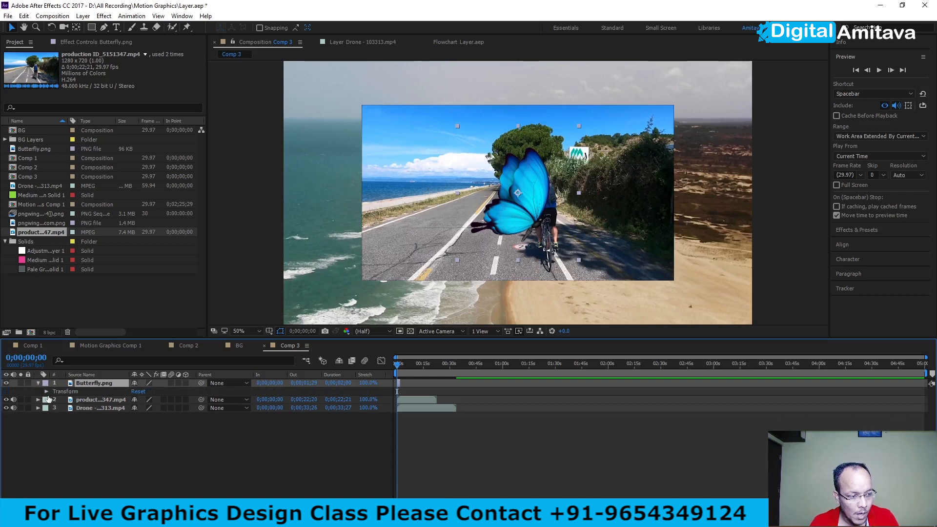
{"action": "left_click", "coordinate": [47, 392]}
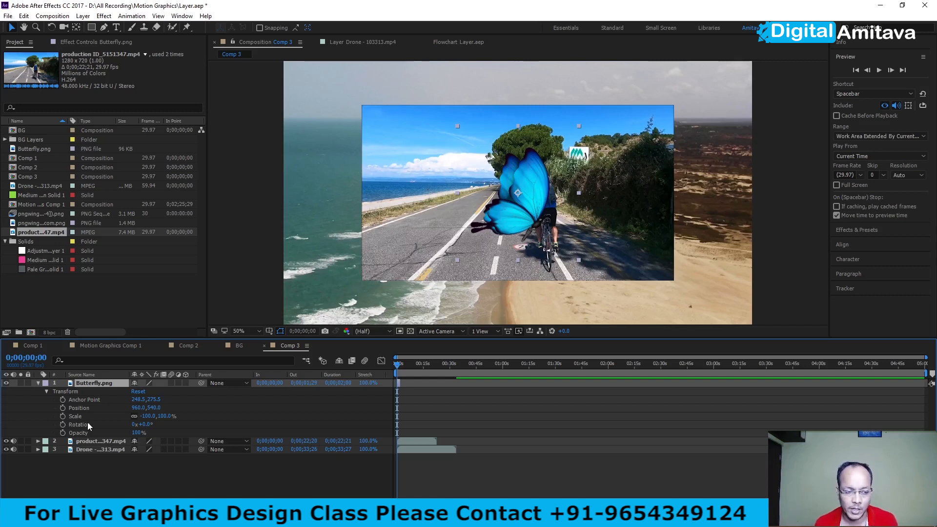
{"action": "left_click", "coordinate": [39, 382]}
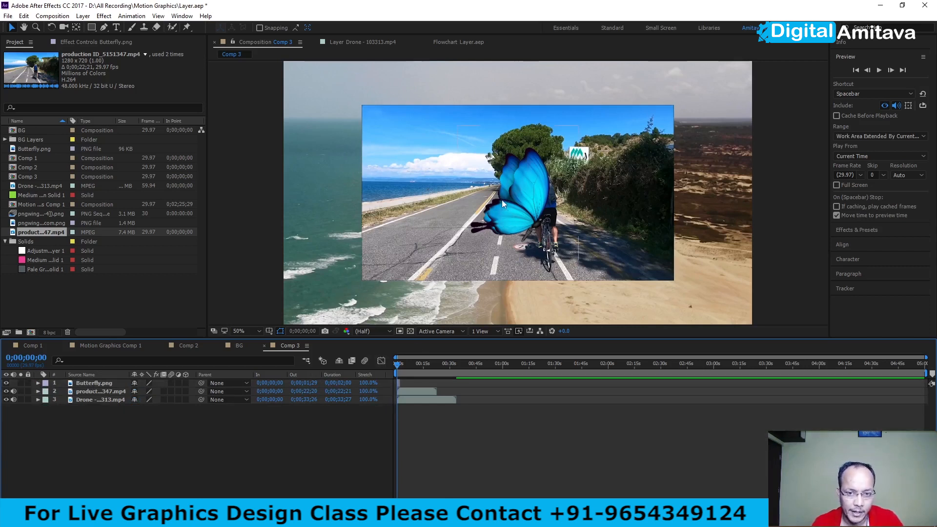
Expand the Transform properties of the butterfly, cyclist and drone layers together to examine them.
{"action": "left_click", "coordinate": [89, 382]}
{"action": "left_click", "coordinate": [94, 391], "text": "ctrl"}
{"action": "left_click", "coordinate": [91, 400], "text": "ctrl"}
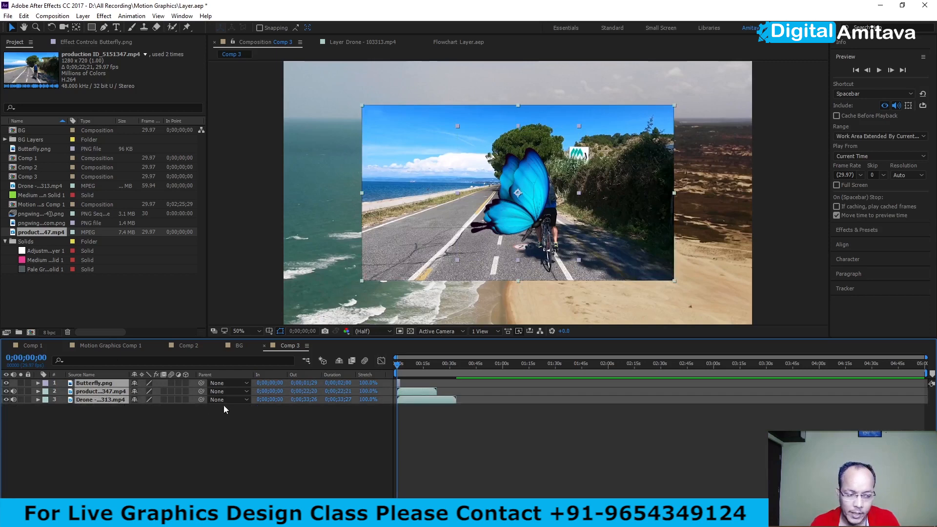
{"action": "left_click", "coordinate": [37, 382]}
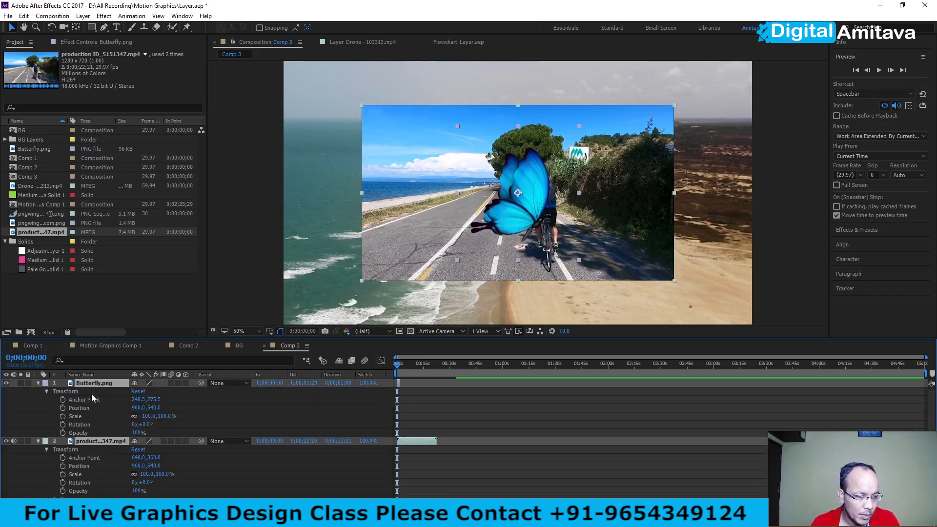
{"action": "scroll", "coordinate": [92, 395], "scroll_direction": "down", "scroll_amount": 2}
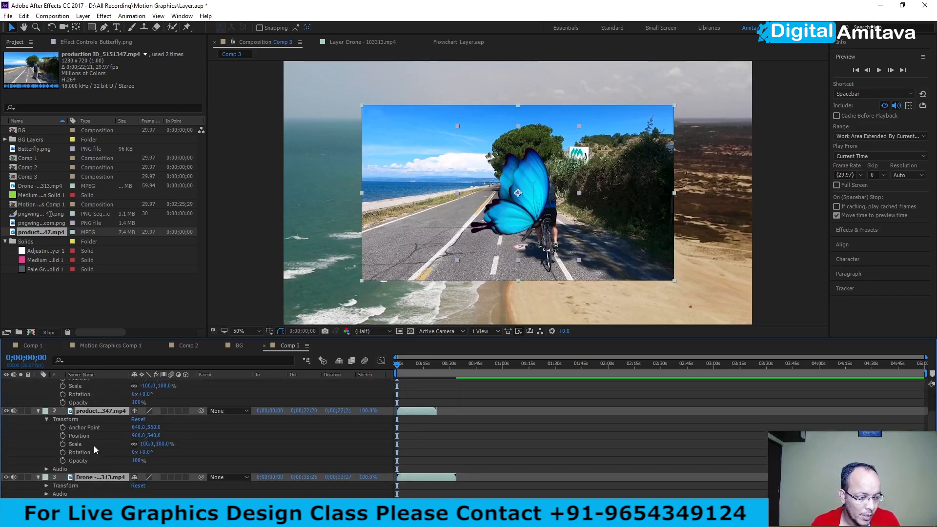
{"action": "left_click", "coordinate": [47, 485]}
{"action": "scroll", "coordinate": [113, 461], "scroll_direction": "down", "scroll_amount": 3}
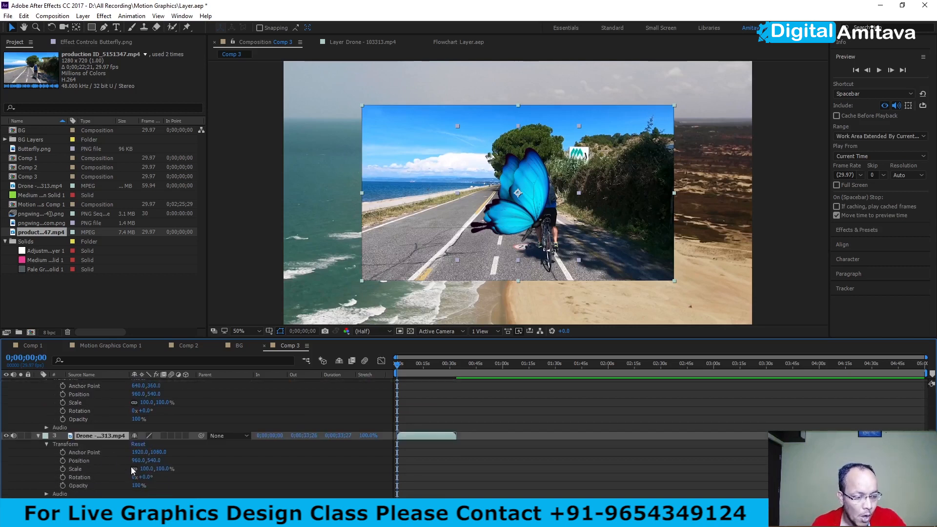
{"action": "scroll", "coordinate": [131, 467], "scroll_direction": "up", "scroll_amount": 3}
{"action": "scroll", "coordinate": [124, 421], "scroll_direction": "up", "scroll_amount": 2}
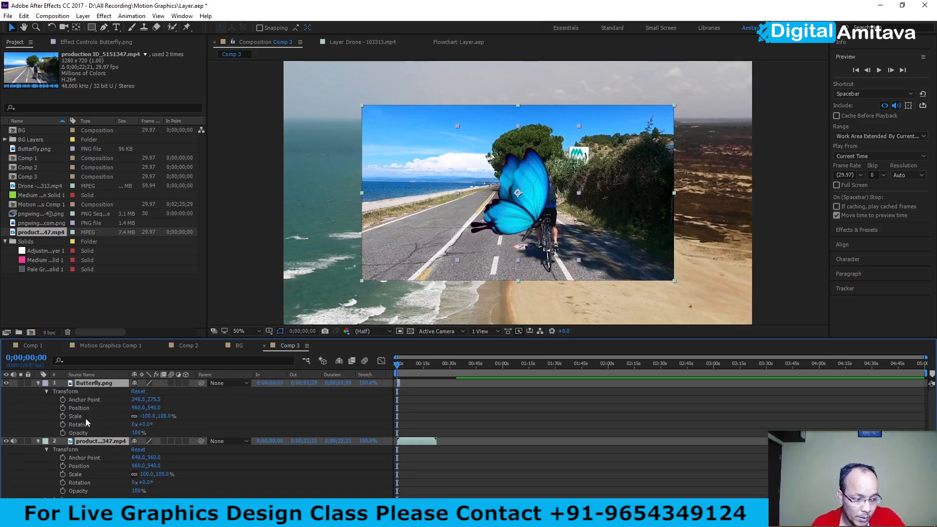
Set the opacity of all three selected layers to 61% in a single adjustment.
{"action": "left_click_drag", "start_coordinate": [138, 432], "coordinate": [123, 434]}
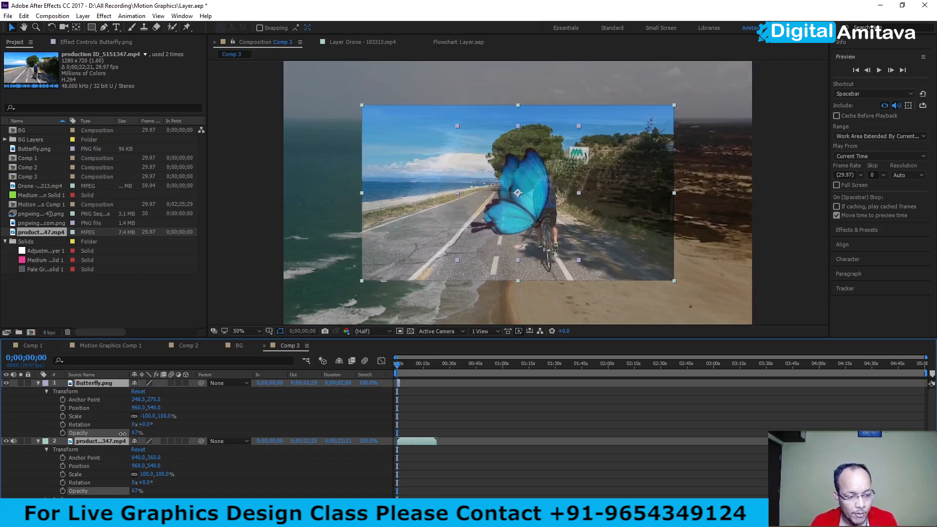
{"action": "left_click_drag", "start_coordinate": [122, 433], "coordinate": [116, 434]}
{"action": "left_click", "coordinate": [137, 433]}
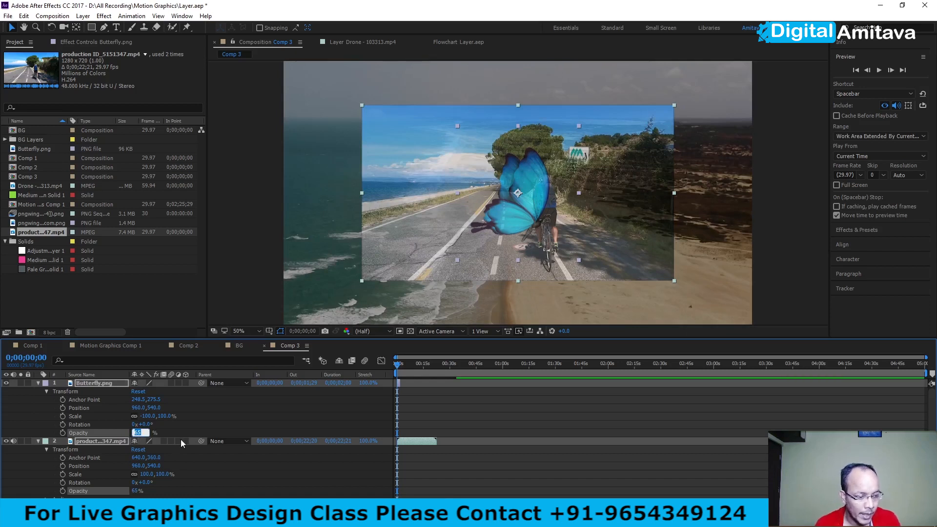
{"action": "key", "text": "Up"}
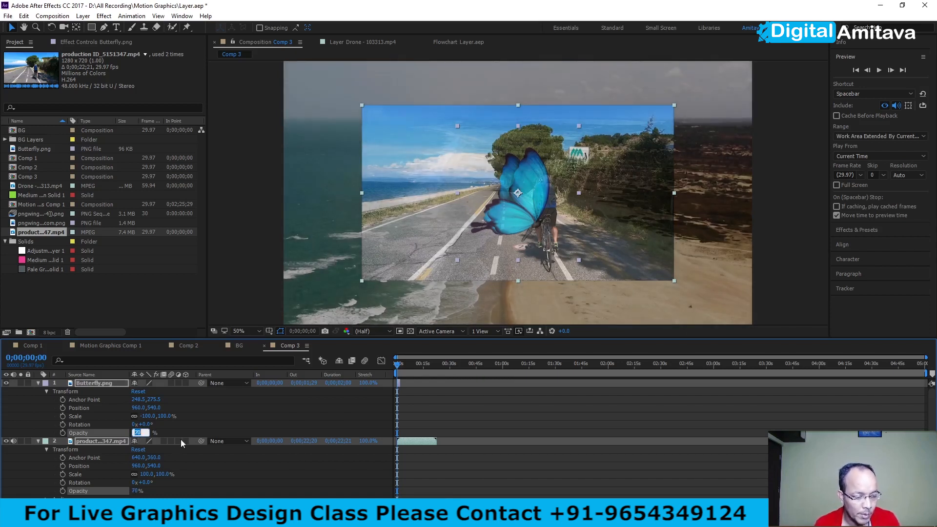
{"action": "key", "text": "Up"}
{"action": "key", "text": "Up"}
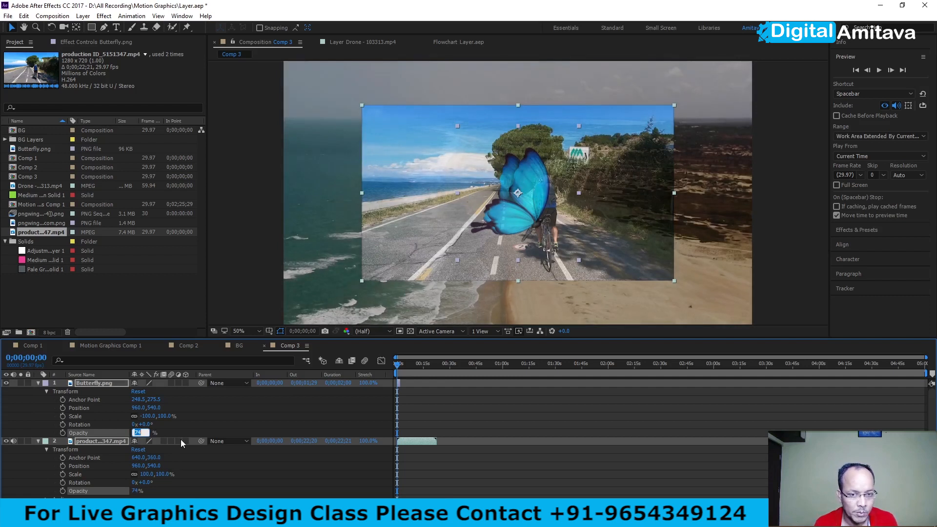
{"action": "key", "text": "Down"}
{"action": "key", "text": "Down"}
{"action": "key", "text": "Down"}
{"action": "key", "text": "Down"}
{"action": "key", "text": "Down"}
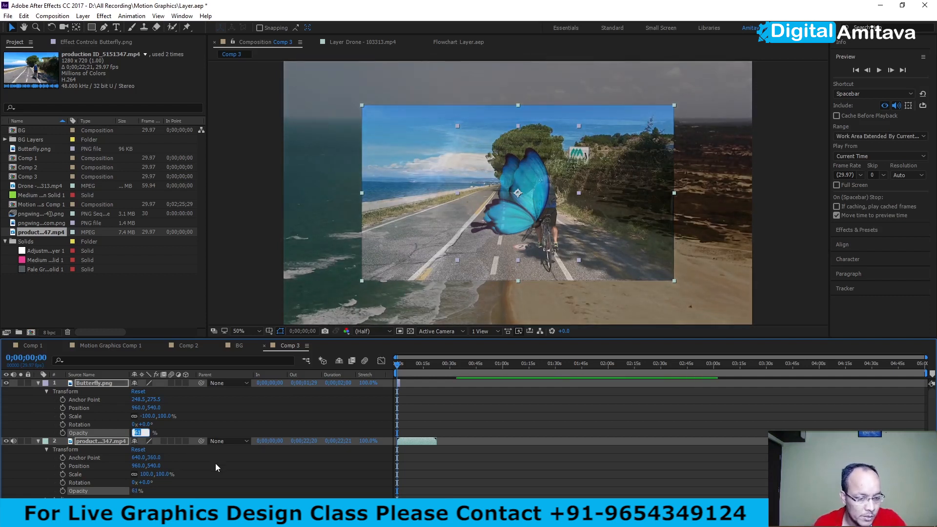
Enable Opacity keyframing on all three selected layers at 0;00;00;00 and check the keyframes on each layer.
{"action": "scroll", "coordinate": [236, 459], "scroll_direction": "down", "scroll_amount": 3}
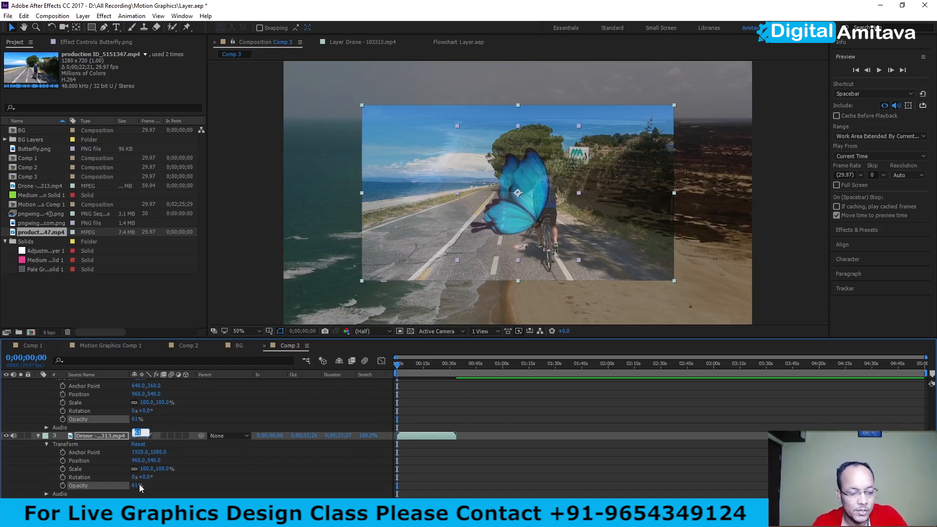
{"action": "left_click", "coordinate": [63, 485]}
{"action": "scroll", "coordinate": [53, 430], "scroll_direction": "up", "scroll_amount": 2}
{"action": "scroll", "coordinate": [53, 429], "scroll_direction": "up", "scroll_amount": 1}
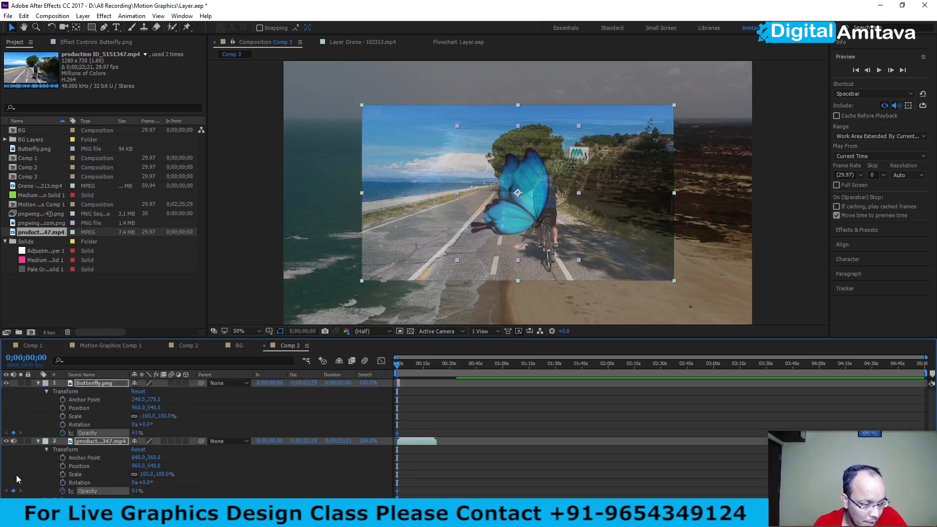
{"action": "scroll", "coordinate": [16, 475], "scroll_direction": "down", "scroll_amount": 3}
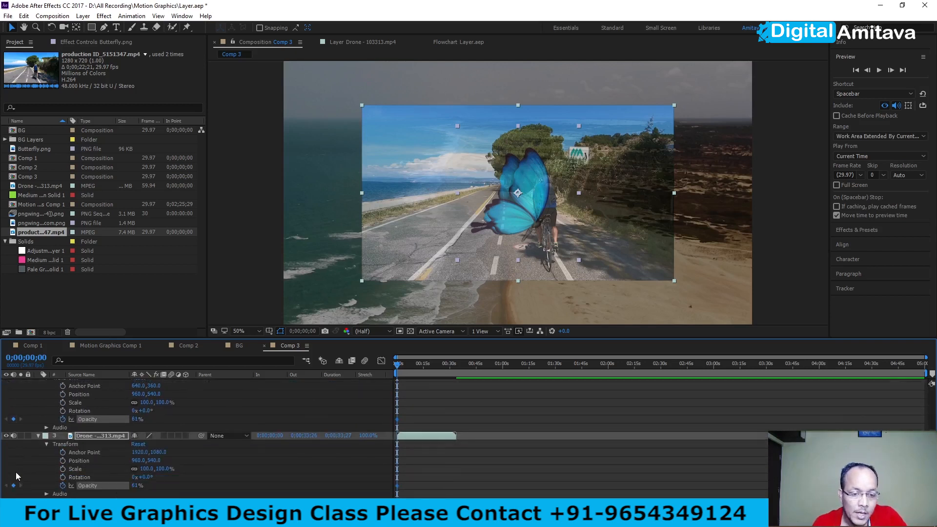
At 0;00;25;23, set only the cyclist video layer's opacity to 100% as a second keyframe.
{"action": "left_click_drag", "start_coordinate": [396, 365], "coordinate": [440, 367]}
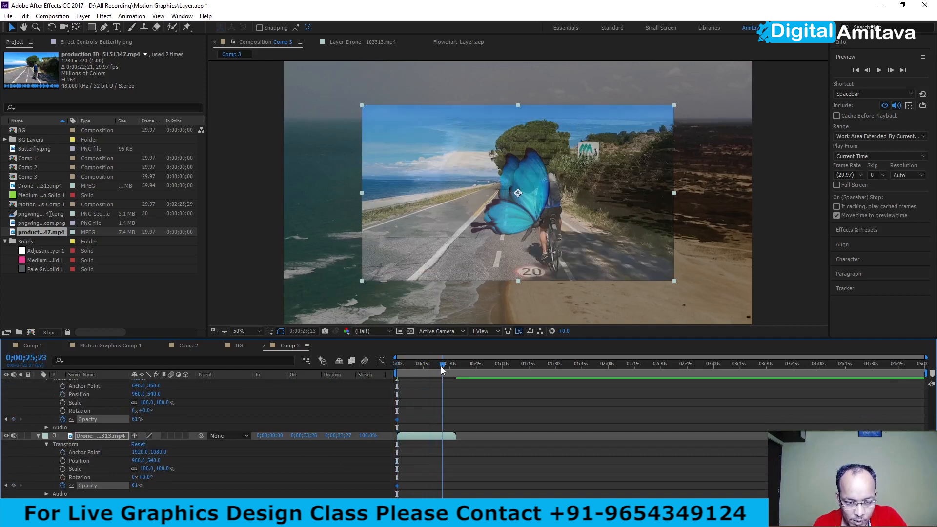
{"action": "left_click", "coordinate": [150, 426]}
{"action": "left_click", "coordinate": [137, 419]}
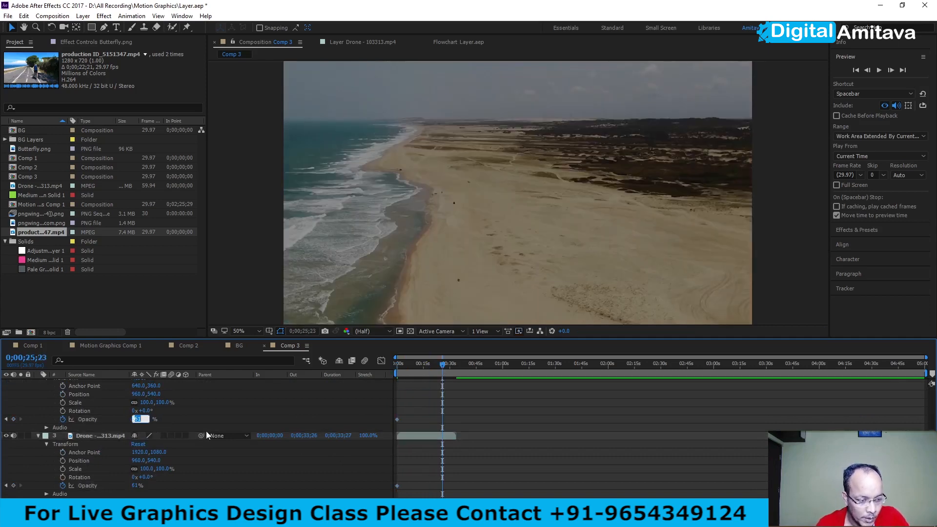
{"action": "type", "text": "100"}
{"action": "key", "text": "Return"}
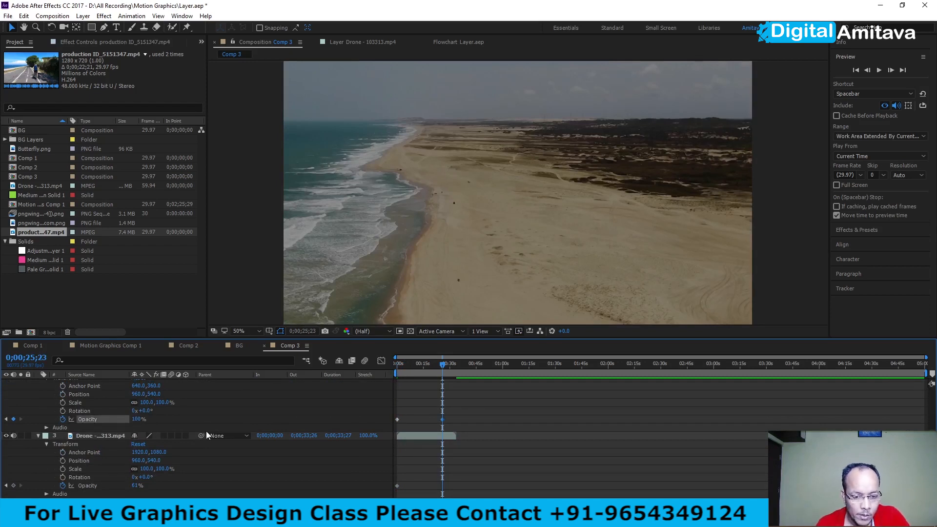
Collapse the layers' properties, preview the opacity animation from the start, and return the current time to 0;00;00;00.
{"action": "scroll", "coordinate": [52, 434], "scroll_direction": "up", "scroll_amount": 2}
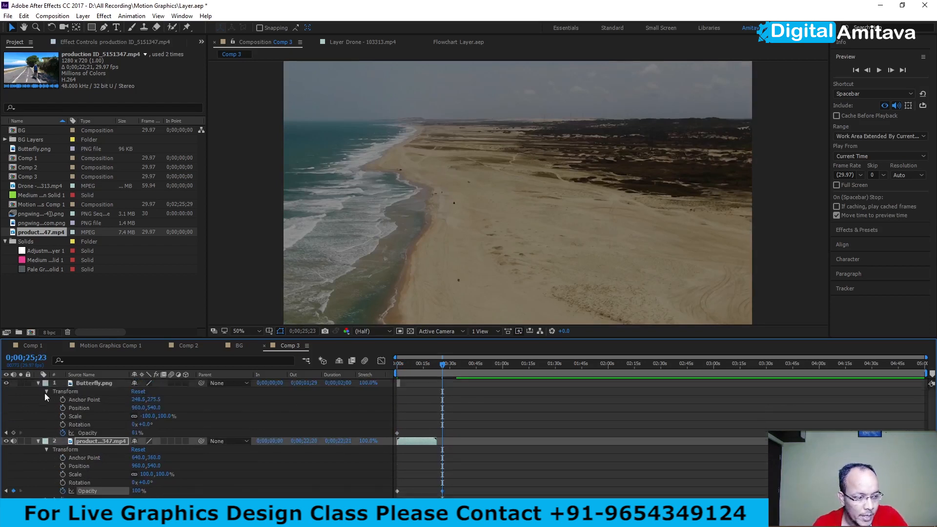
{"action": "left_click", "coordinate": [38, 392]}
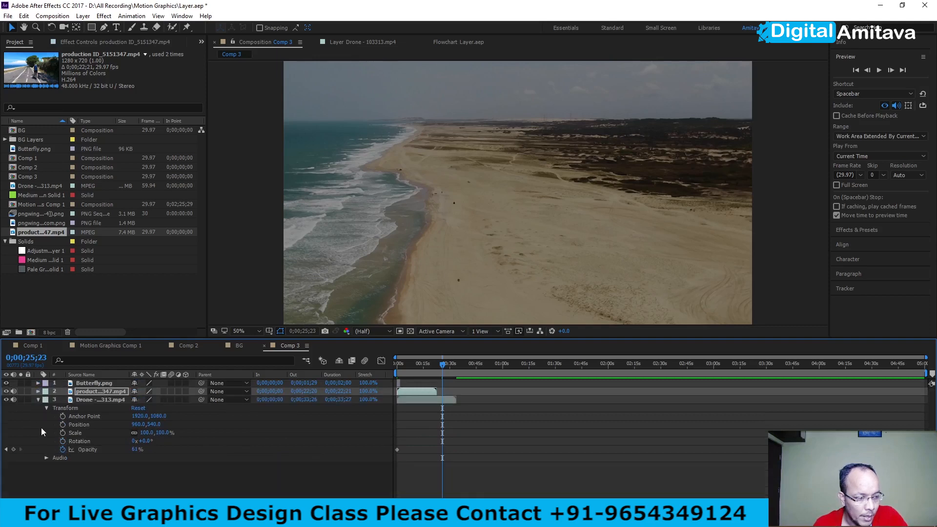
{"action": "left_click", "coordinate": [39, 400]}
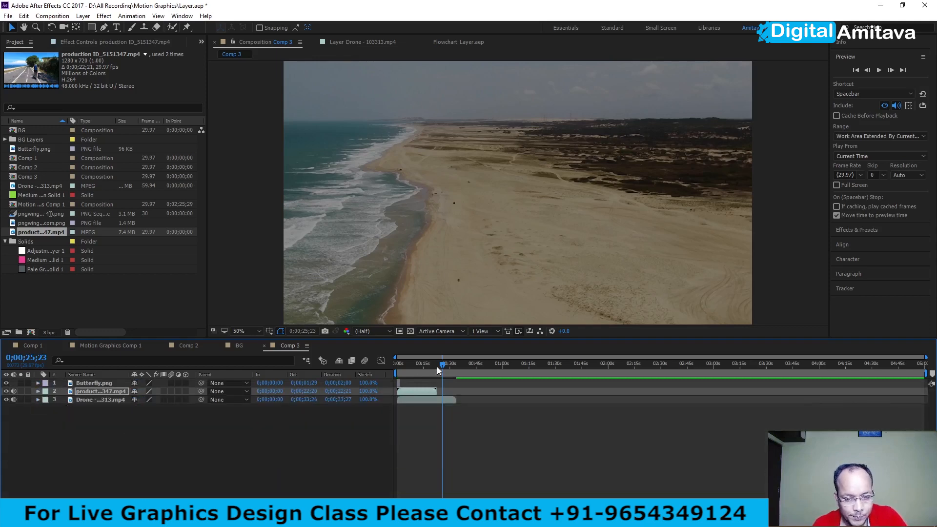
{"action": "left_click_drag", "start_coordinate": [442, 364], "coordinate": [364, 364]}
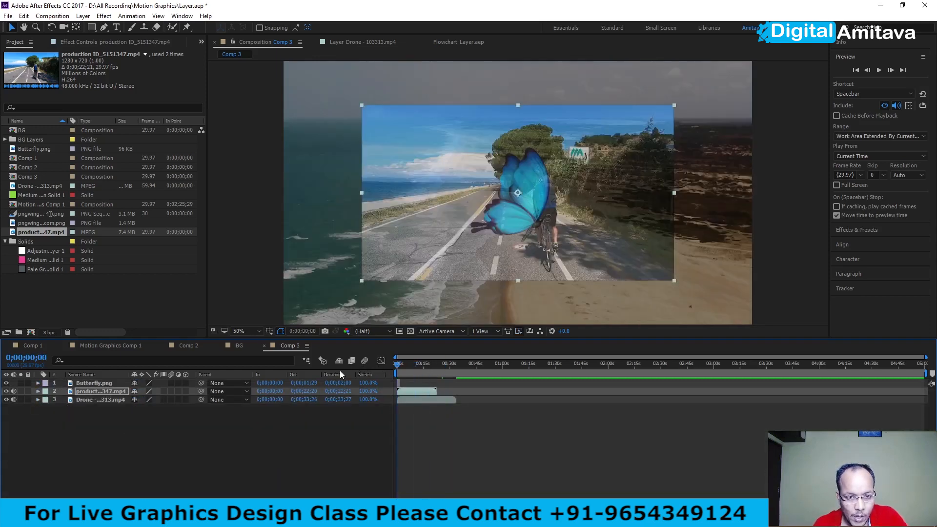
{"action": "left_click", "coordinate": [879, 71]}
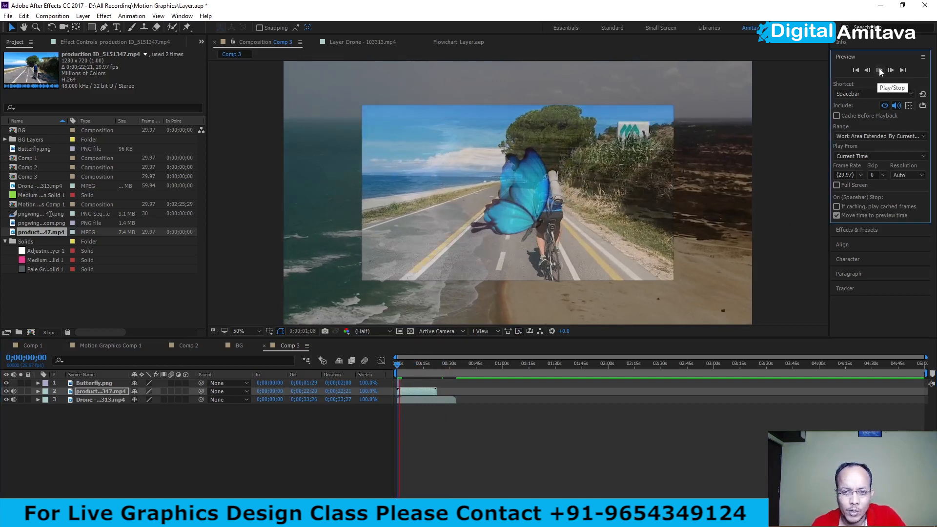
{"action": "left_click", "coordinate": [879, 71]}
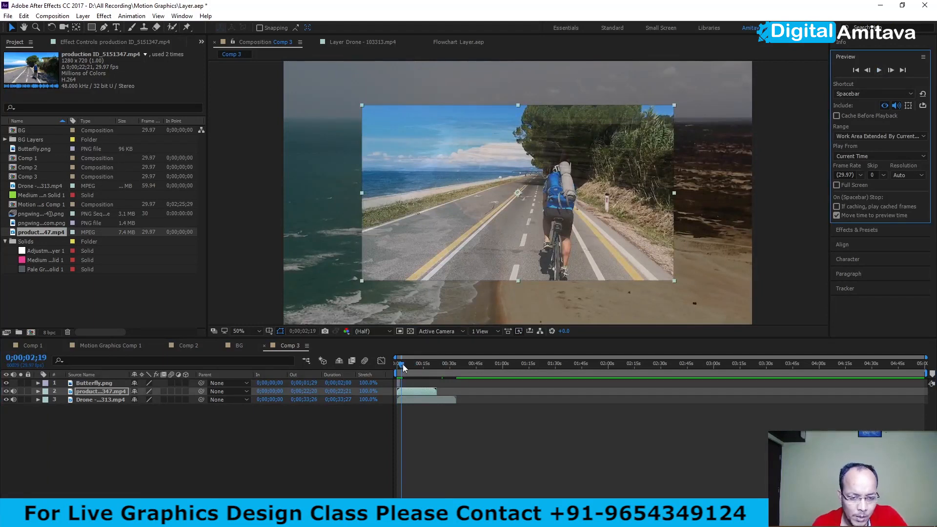
{"action": "left_click_drag", "start_coordinate": [403, 364], "coordinate": [389, 367]}
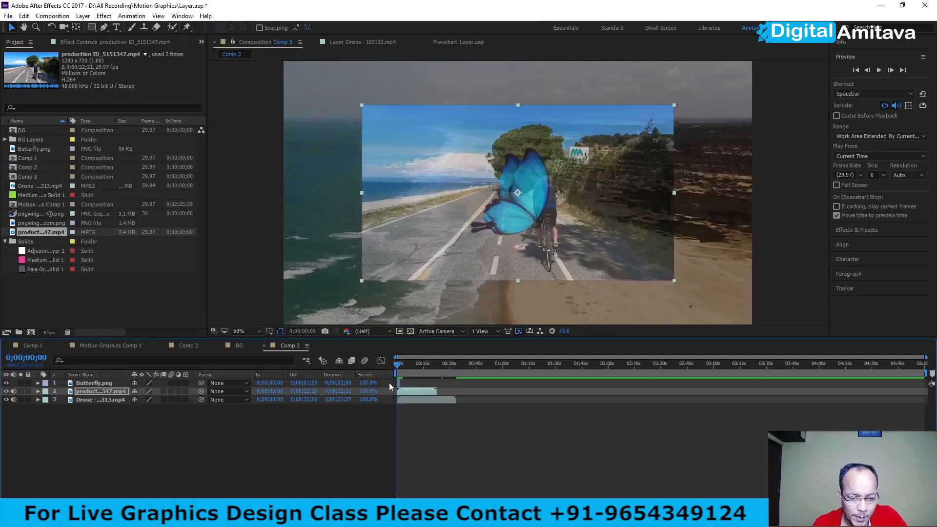
Extend the Butterfly.png layer's out point to 0;00;34;04, about the drone video's end, and preview the composition.
{"action": "left_click", "coordinate": [398, 383]}
{"action": "left_click_drag", "start_coordinate": [398, 383], "coordinate": [455, 382]}
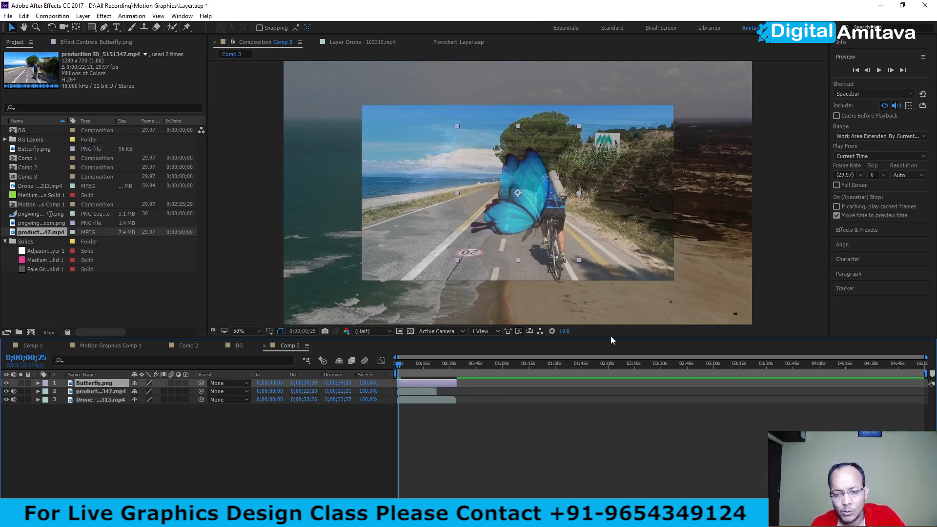
{"action": "left_click", "coordinate": [879, 70]}
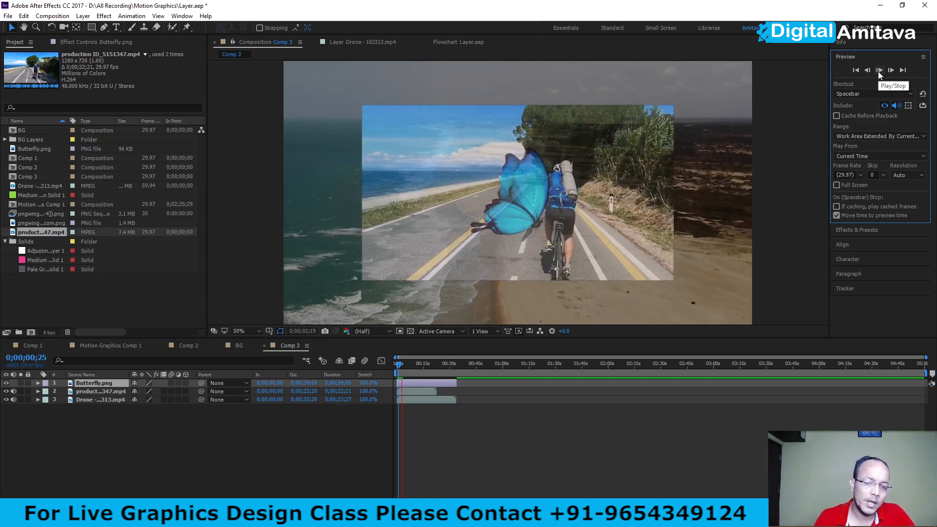
{"action": "left_click", "coordinate": [878, 72]}
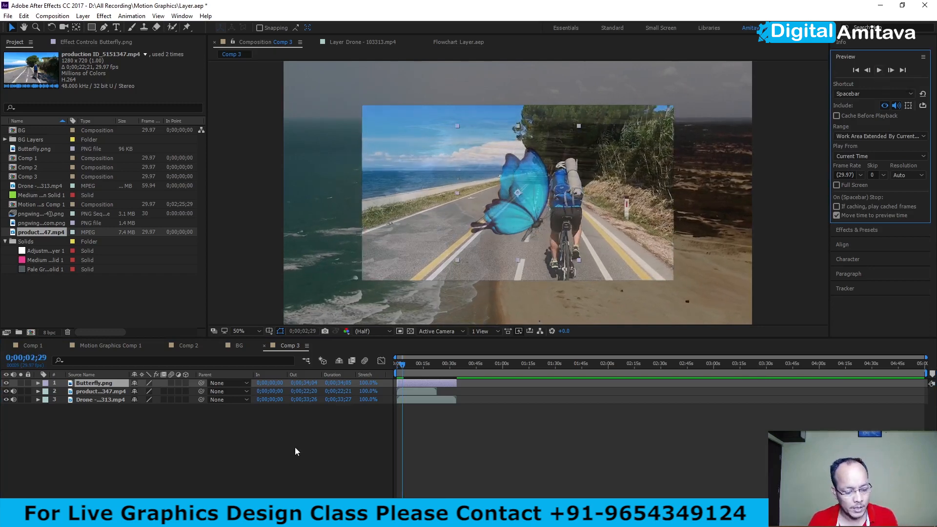
Show the Butterfly.png layer's Opacity, then its modified Transform properties, and collapse the layer again.
{"action": "key", "text": "t"}
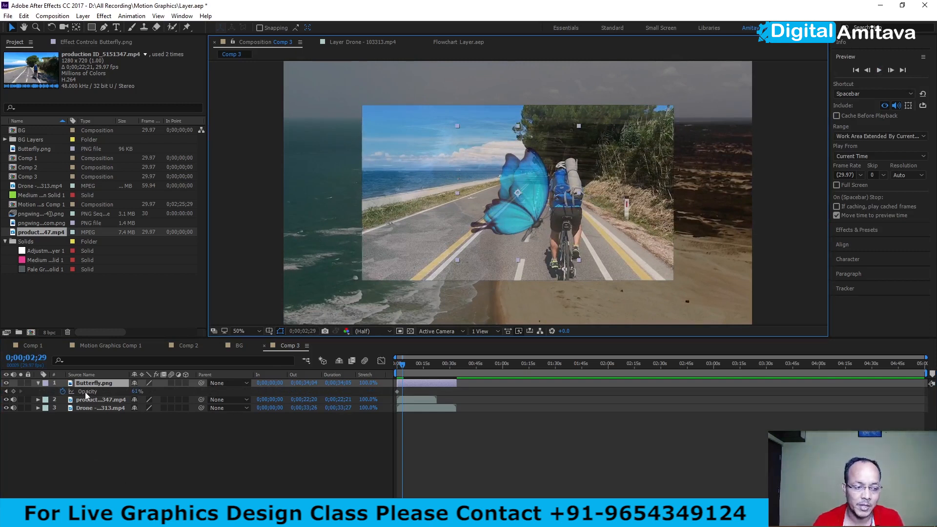
{"action": "left_click", "coordinate": [38, 383]}
{"action": "key", "text": "u"}
{"action": "key", "text": "u"}
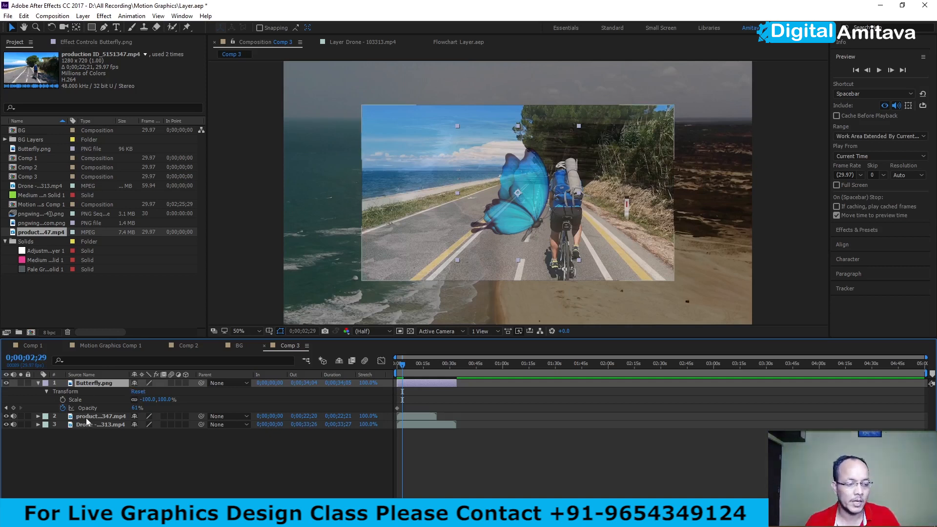
{"action": "left_click", "coordinate": [38, 383]}
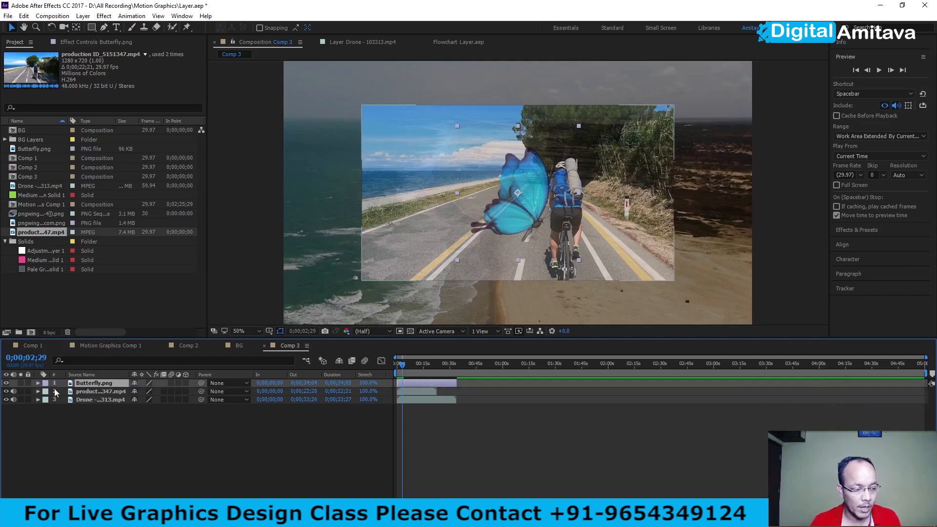
Show the Opacity property of all three layers at once to review the keyframes, and hide it again.
{"action": "left_click", "coordinate": [88, 392], "text": "shift"}
{"action": "left_click", "coordinate": [88, 399], "text": "shift"}
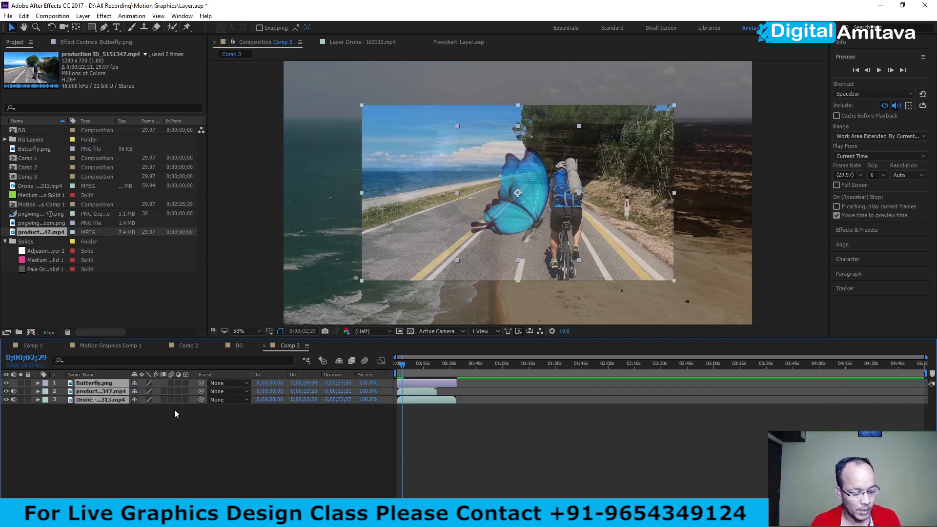
{"action": "key", "text": "t"}
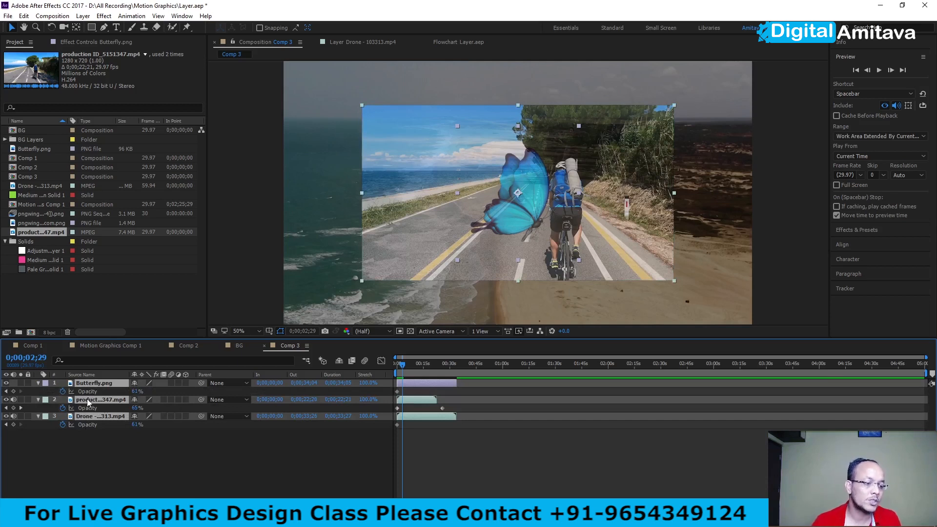
{"action": "key", "text": "t"}
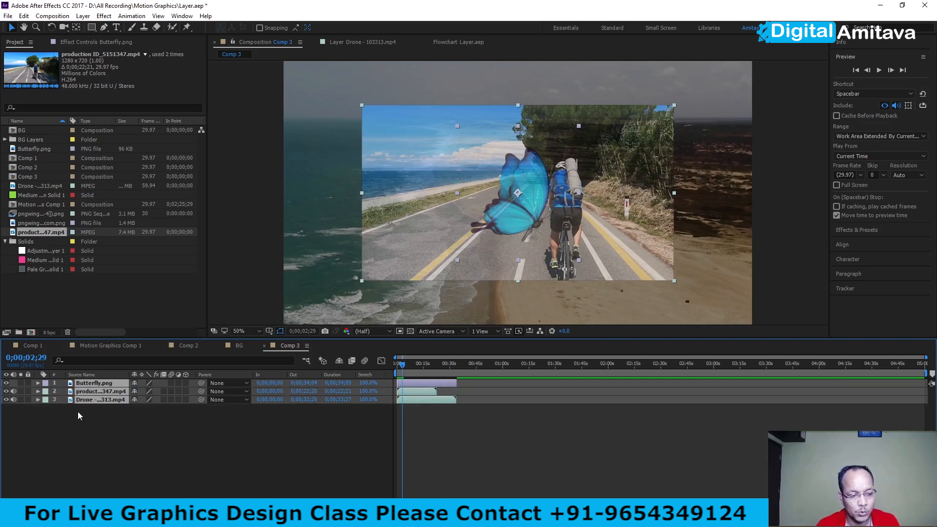
Show only the cyclist video layer's Scale property and enable keyframing for it at 0;00;02;29.
{"action": "left_click", "coordinate": [81, 417]}
{"action": "left_click", "coordinate": [83, 393]}
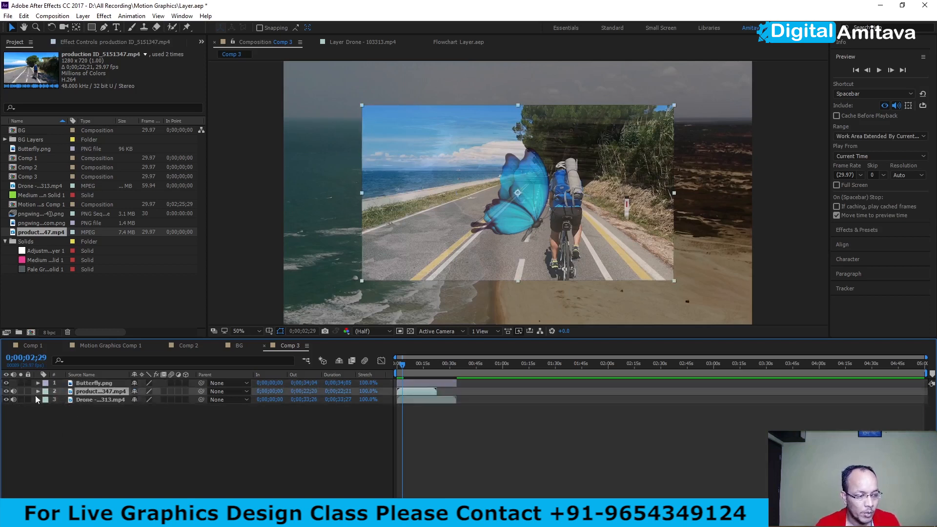
{"action": "key", "text": "s"}
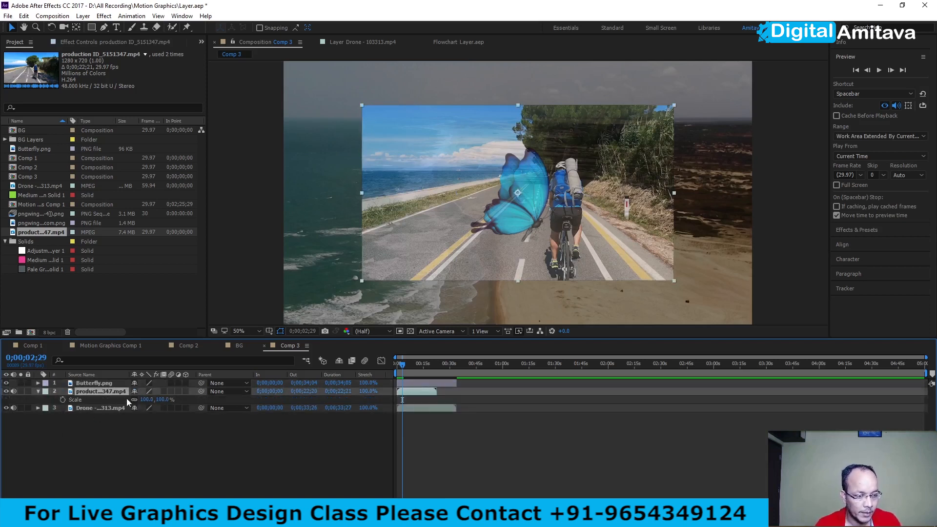
{"action": "left_click", "coordinate": [63, 399]}
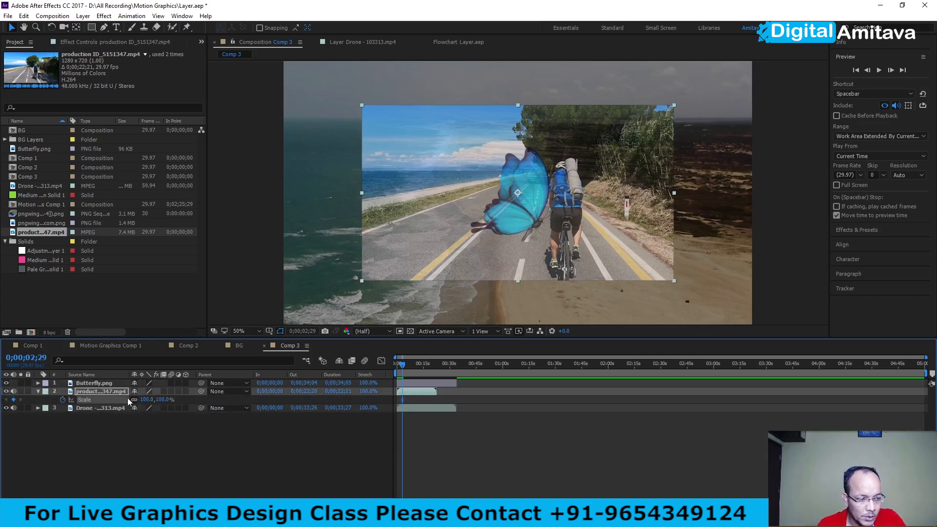
Set the cyclist video's Scale to about 149% at 0;00;02;29 and to about 85% at 0;00;13;18, and return to the start.
{"action": "left_click_drag", "start_coordinate": [146, 404], "coordinate": [166, 401]}
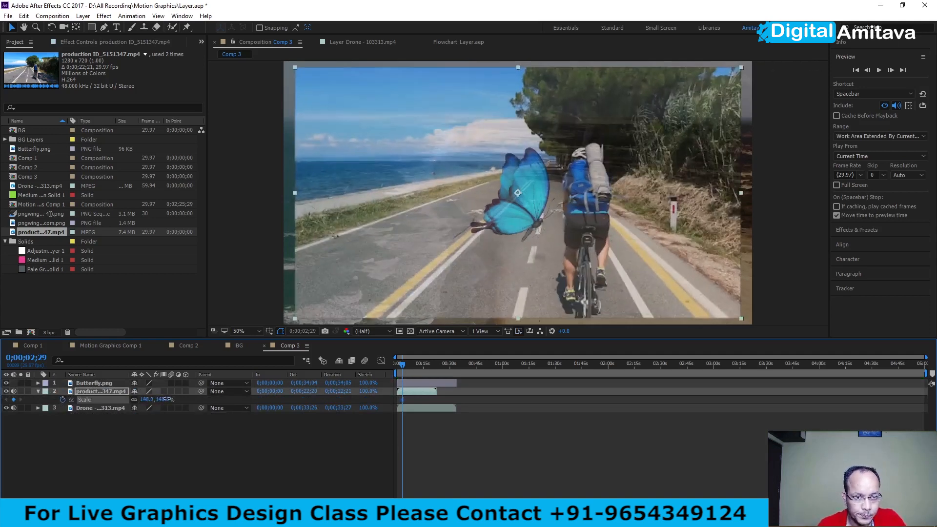
{"action": "left_click", "coordinate": [408, 369]}
{"action": "left_click_drag", "start_coordinate": [408, 368], "coordinate": [420, 368]}
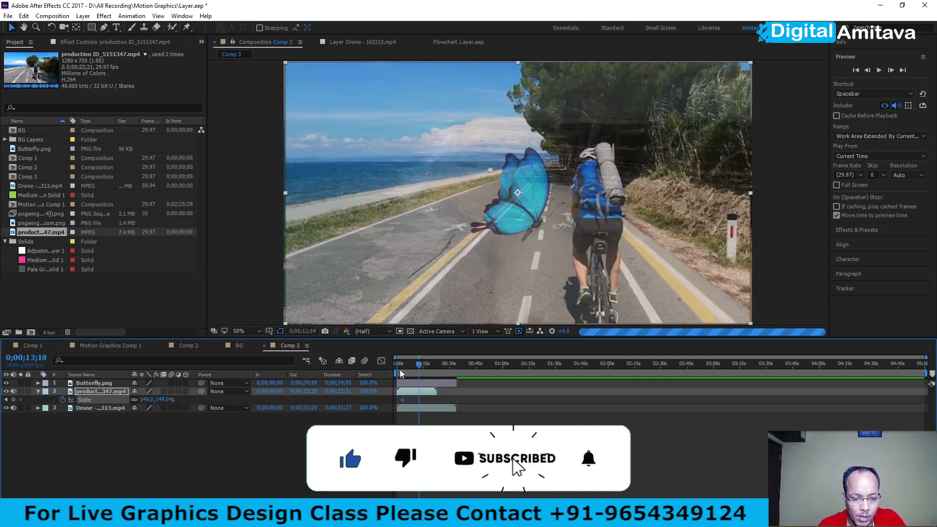
{"action": "left_click_drag", "start_coordinate": [146, 400], "coordinate": [119, 403]}
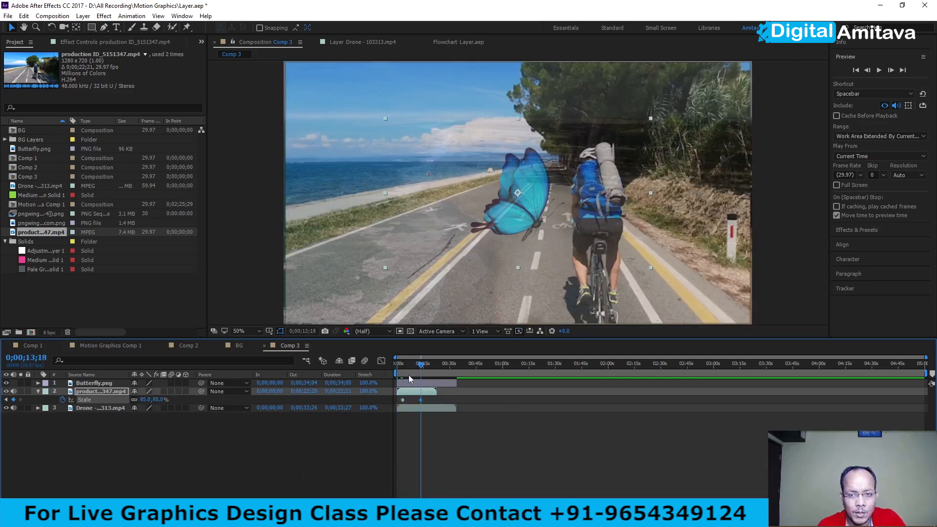
{"action": "left_click_drag", "start_coordinate": [419, 370], "coordinate": [364, 370]}
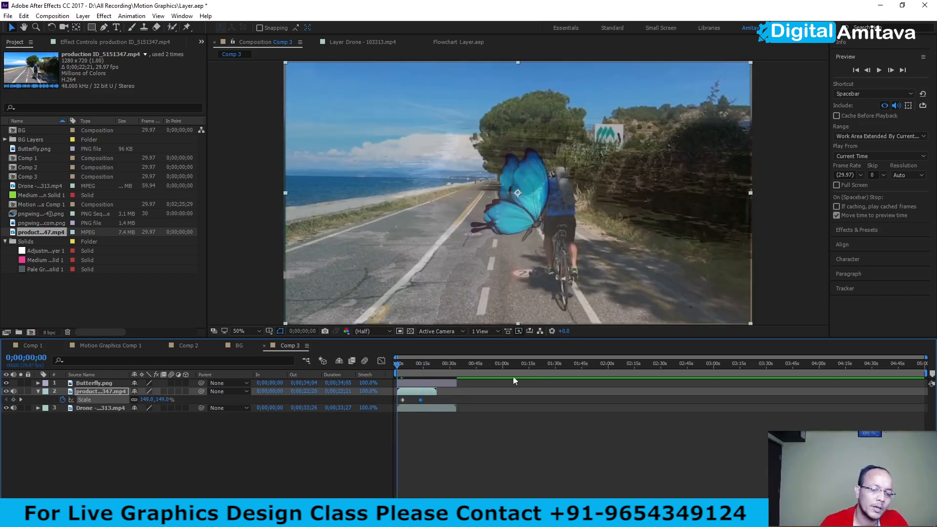
Collapse the cyclist video layer, preview the scale animation from the start, and return to 0;00;00;00.
{"action": "left_click", "coordinate": [147, 444]}
{"action": "left_click", "coordinate": [38, 391]}
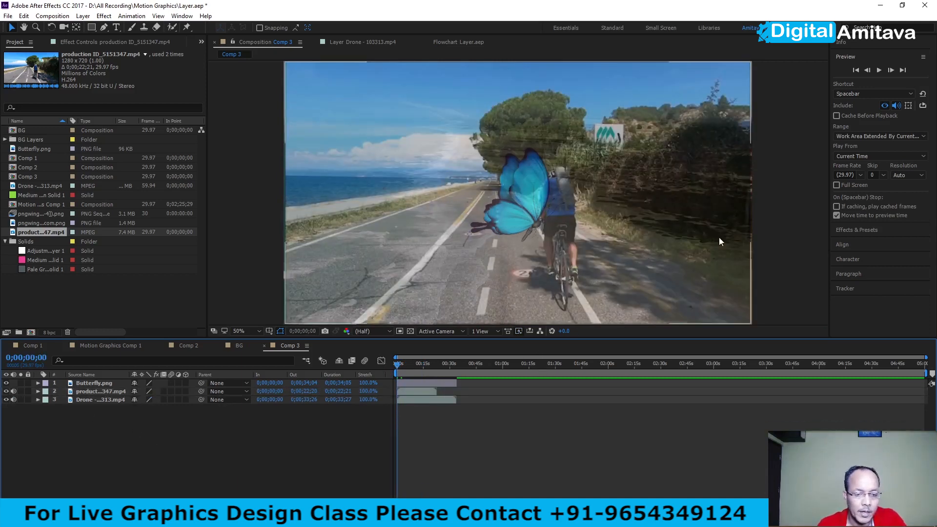
{"action": "left_click", "coordinate": [879, 70]}
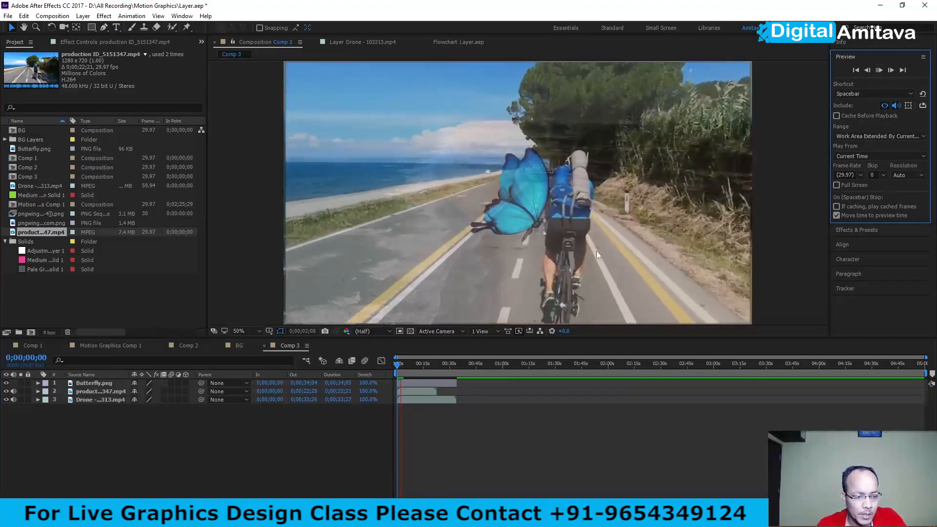
{"action": "key", "text": "space"}
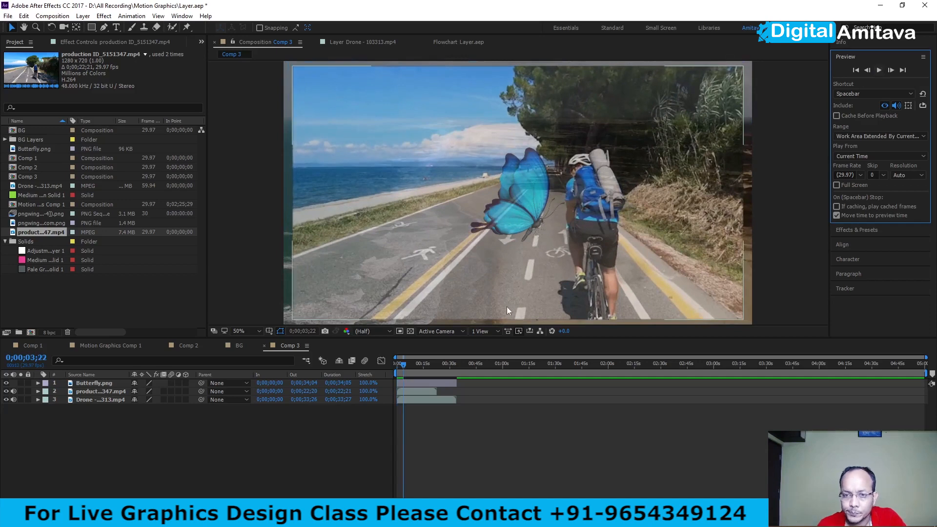
{"action": "left_click_drag", "start_coordinate": [399, 364], "coordinate": [364, 364]}
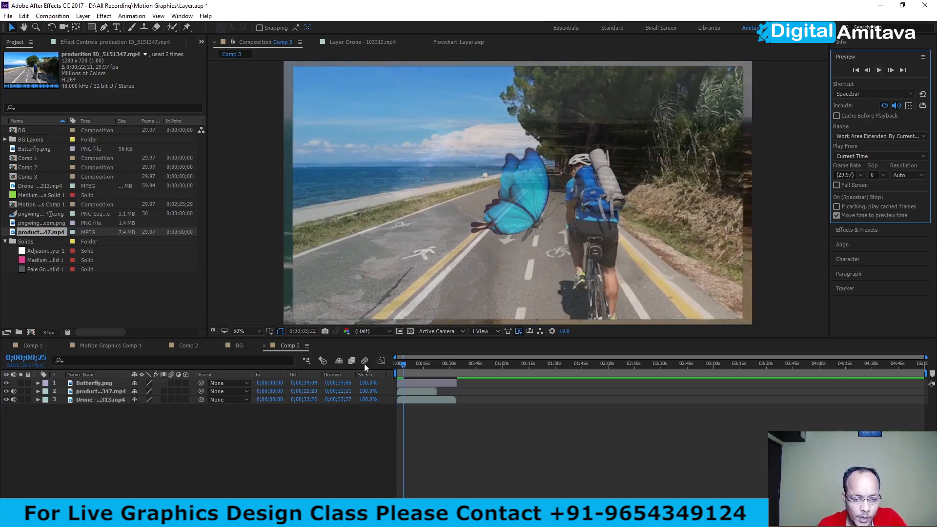
Show only the keyframed properties of all three layers at once, and collapse the layers again.
{"action": "left_click", "coordinate": [91, 384]}
{"action": "left_click", "coordinate": [88, 391], "text": "ctrl"}
{"action": "left_click", "coordinate": [87, 400], "text": "ctrl"}
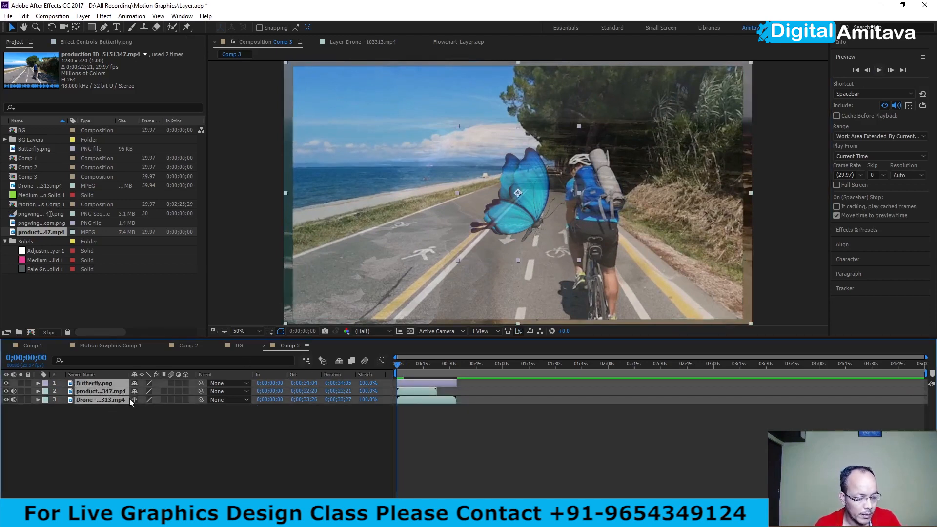
{"action": "key", "text": "u"}
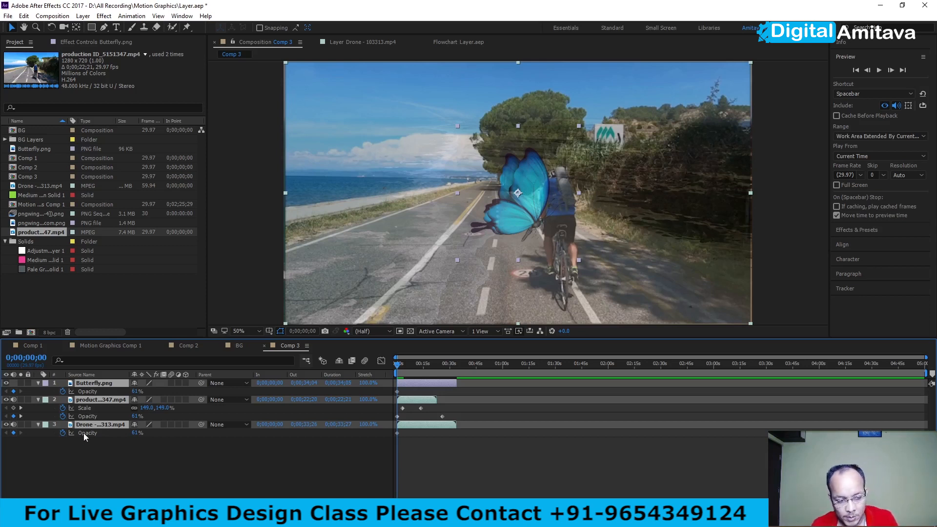
{"action": "left_click", "coordinate": [38, 383]}
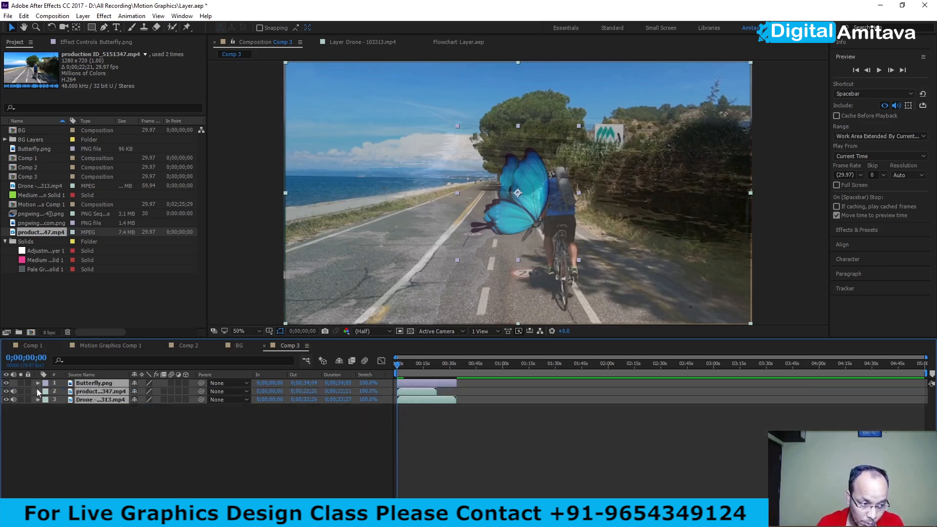
Expand all Transform properties of the three selected layers, collapse them, and show only their modified properties.
{"action": "left_click", "coordinate": [38, 385]}
{"action": "scroll", "coordinate": [46, 400], "scroll_direction": "up", "scroll_amount": 1}
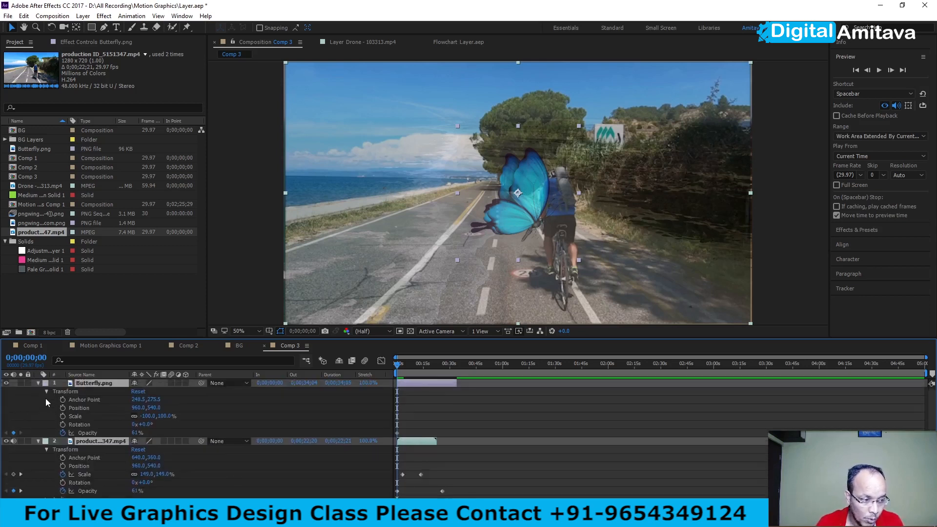
{"action": "left_click", "coordinate": [38, 383]}
{"action": "key", "text": "u"}
{"action": "key", "text": "u"}
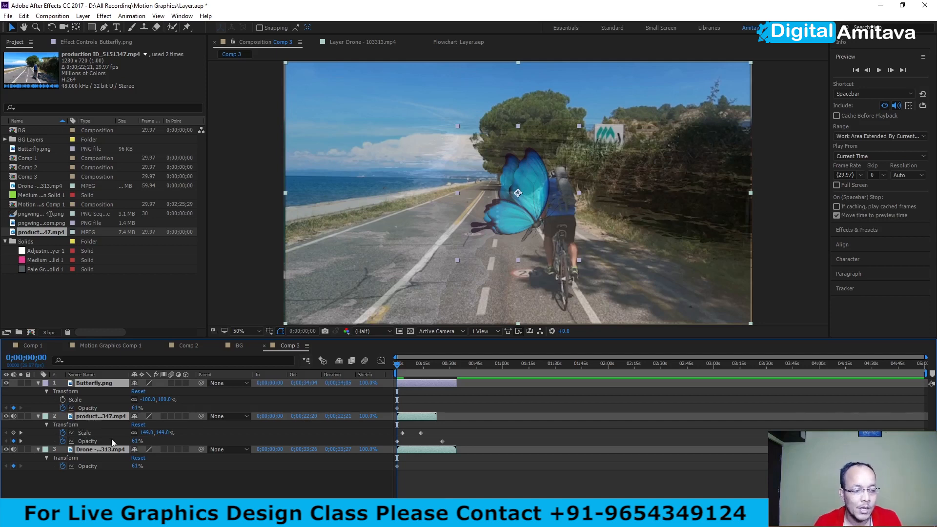
Try reducing the Scale of all three selected layers together at 0;00;00;00, and undo the last scale change.
{"action": "left_click_drag", "start_coordinate": [147, 432], "coordinate": [126, 435]}
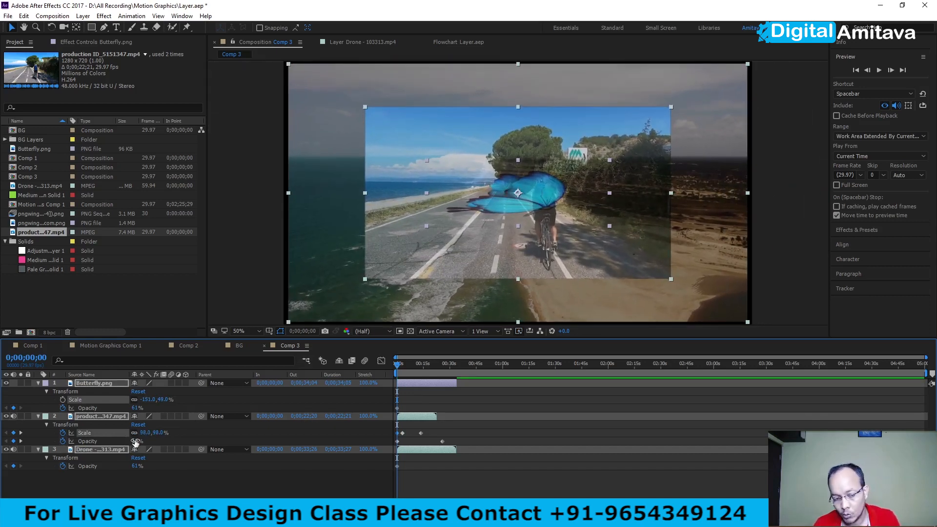
{"action": "left_click_drag", "start_coordinate": [144, 432], "coordinate": [137, 433]}
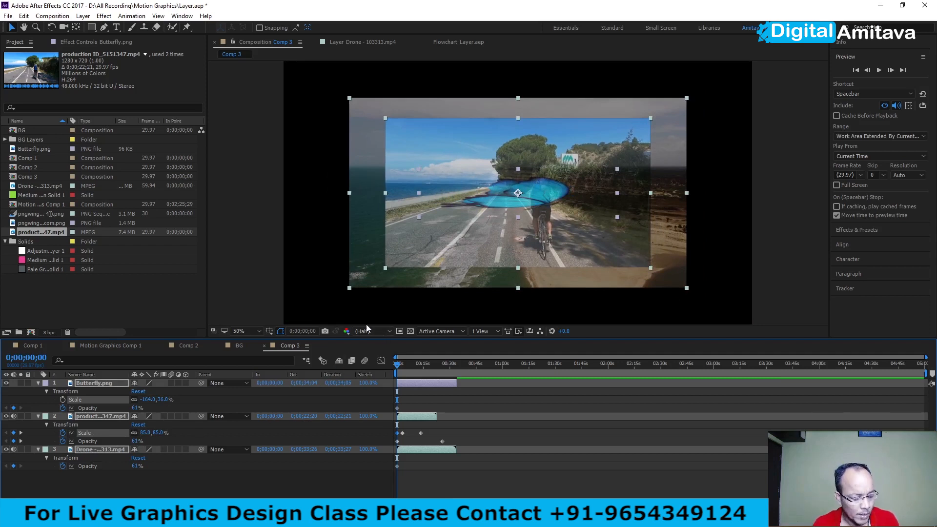
{"action": "key", "text": "ctrl+z"}
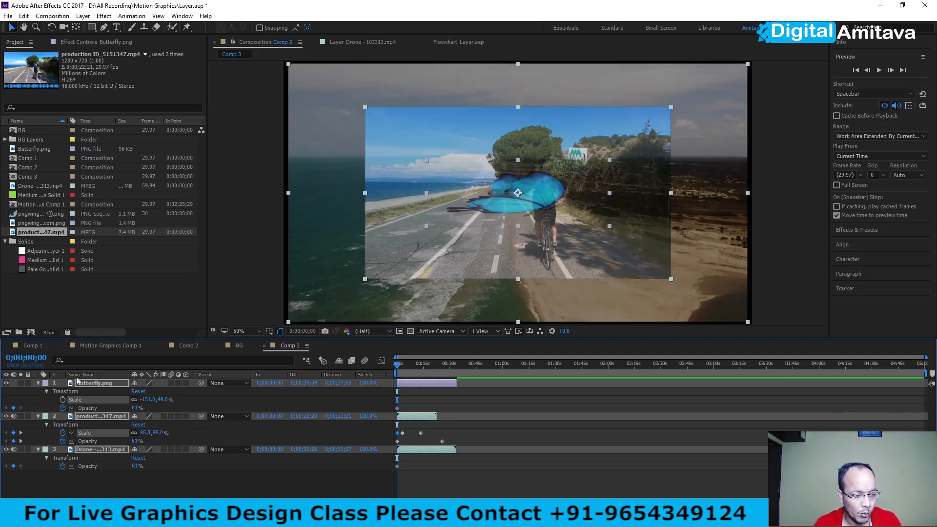
Collapse all three layers and list them by layer name instead of source name.
{"action": "left_click", "coordinate": [38, 383]}
{"action": "left_click", "coordinate": [49, 408]}
{"action": "left_click", "coordinate": [82, 374]}
Reveal all modified properties of only the Butterfly.png layer, and collapse it again.
{"action": "left_click", "coordinate": [98, 385]}
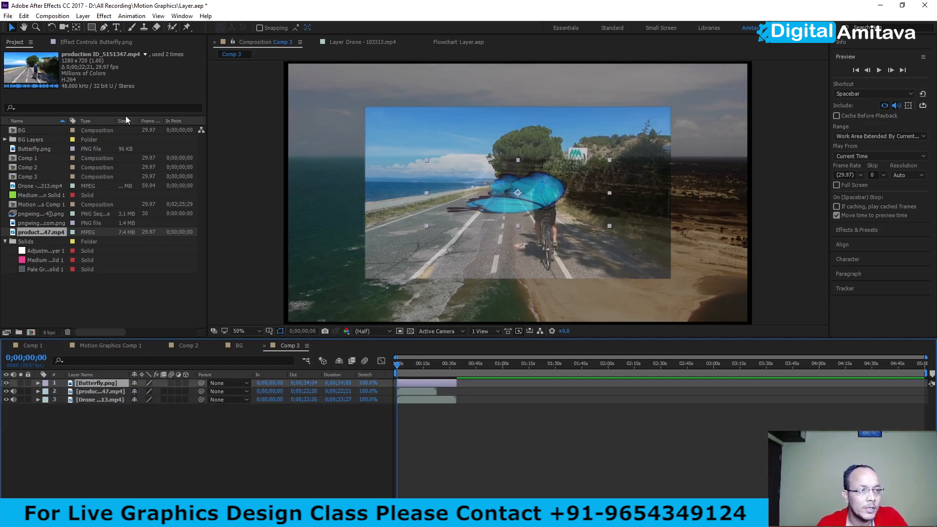
{"action": "left_click", "coordinate": [84, 17]}
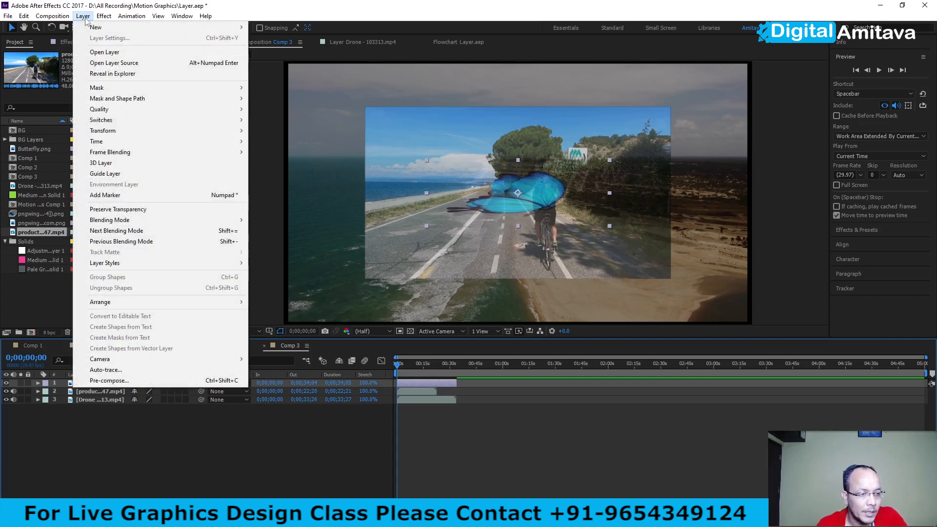
{"action": "mouse_move", "coordinate": [131, 20]}
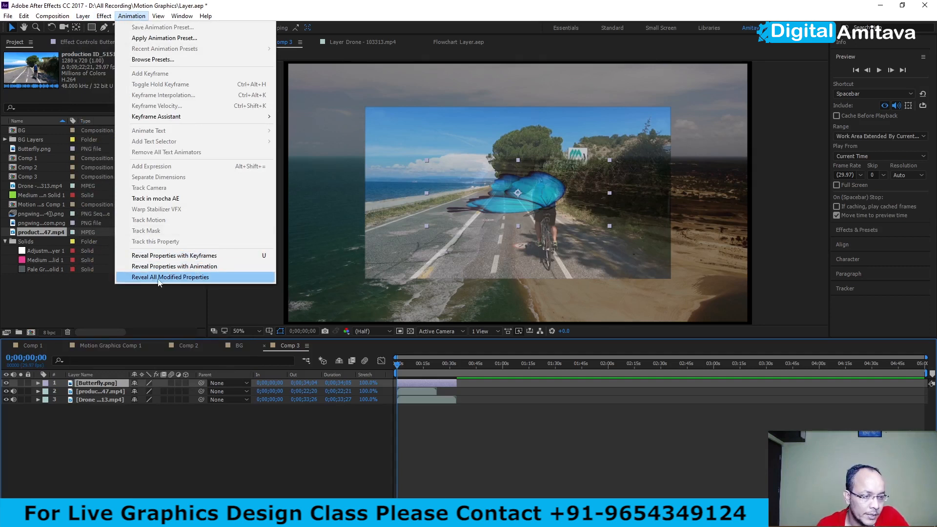
{"action": "left_click", "coordinate": [161, 277]}
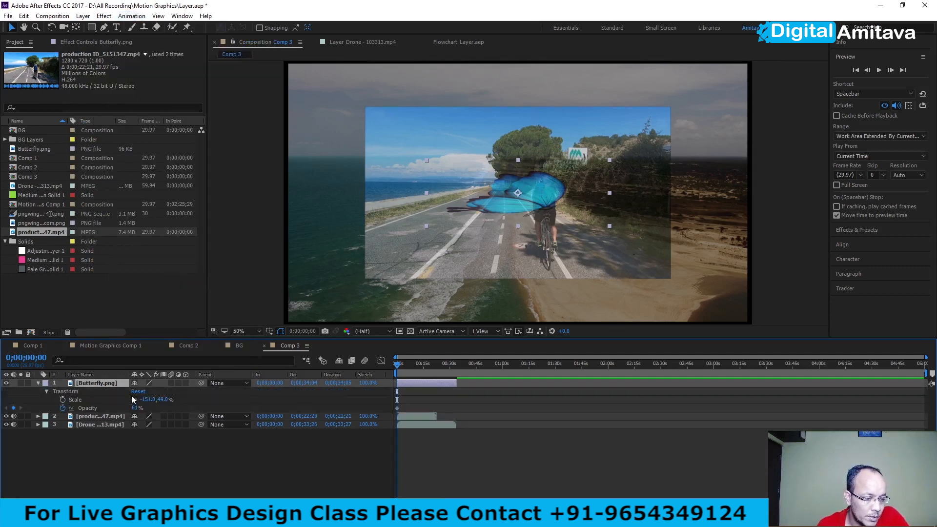
{"action": "left_click", "coordinate": [38, 383]}
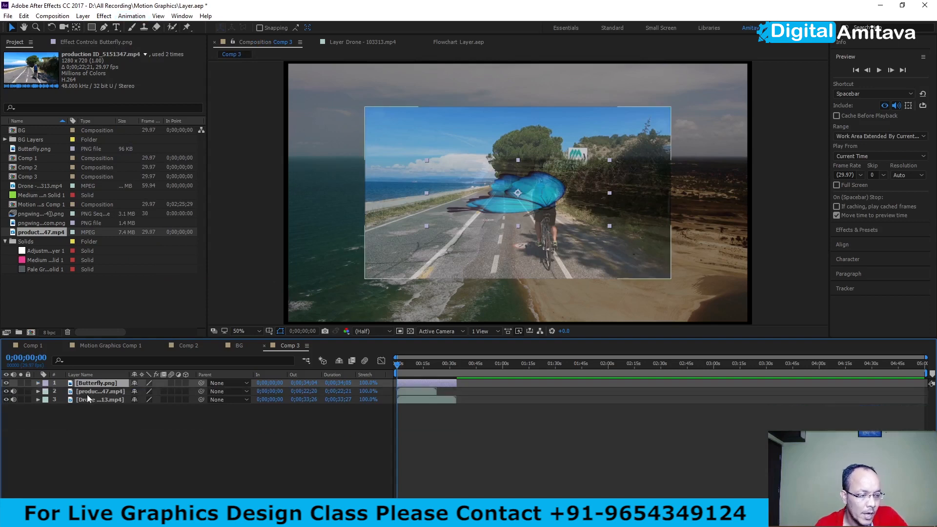
Reveal all modified properties of the three layers together, undo their joint scale change, and collapse them.
{"action": "left_click", "coordinate": [88, 399], "text": "shift"}
{"action": "left_click", "coordinate": [137, 17]}
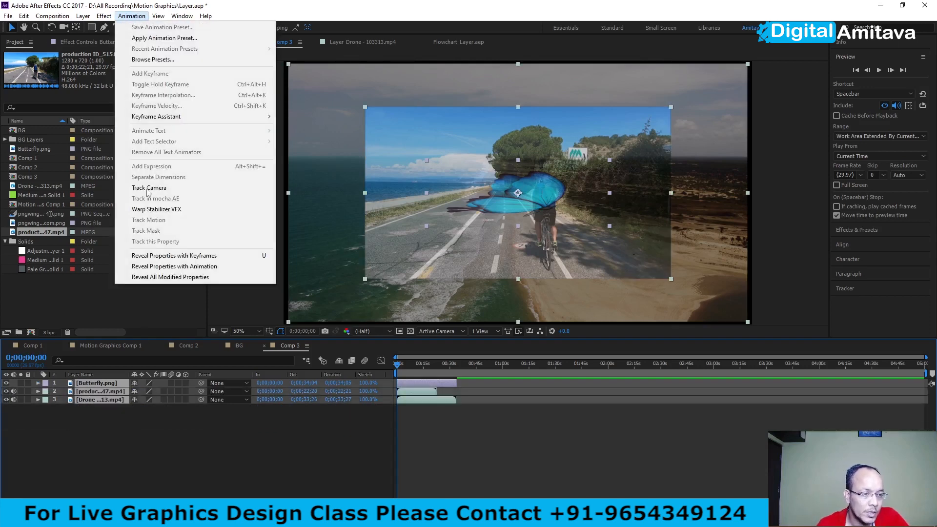
{"action": "left_click", "coordinate": [170, 277]}
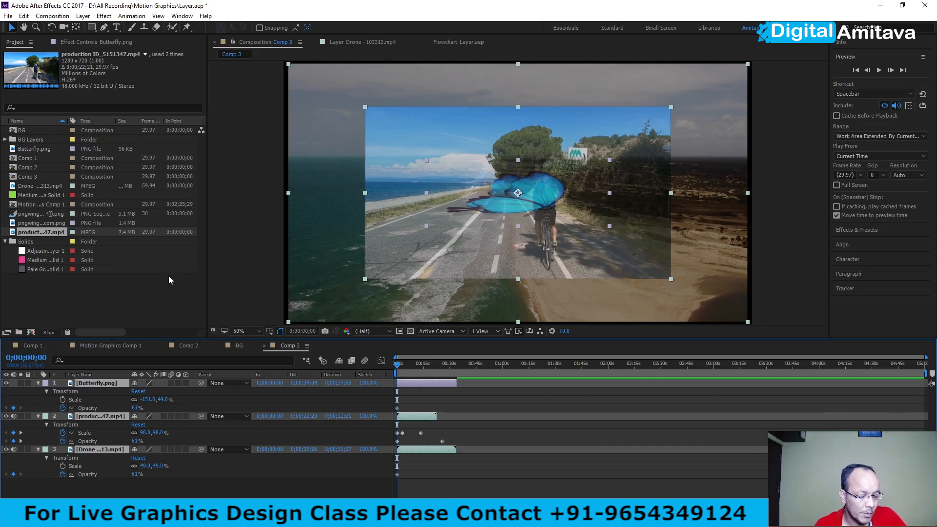
{"action": "key", "text": "ctrl+z"}
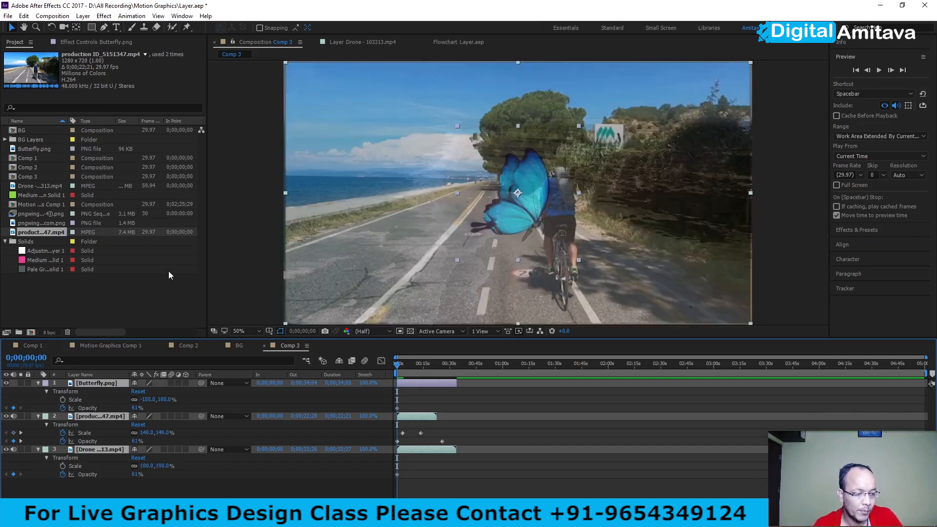
{"action": "left_click", "coordinate": [37, 383]}
Reveal the animated properties of all three layers, and undo the cyclist video's Scale keyframe at 0;00;13;18.
{"action": "left_click", "coordinate": [131, 16]}
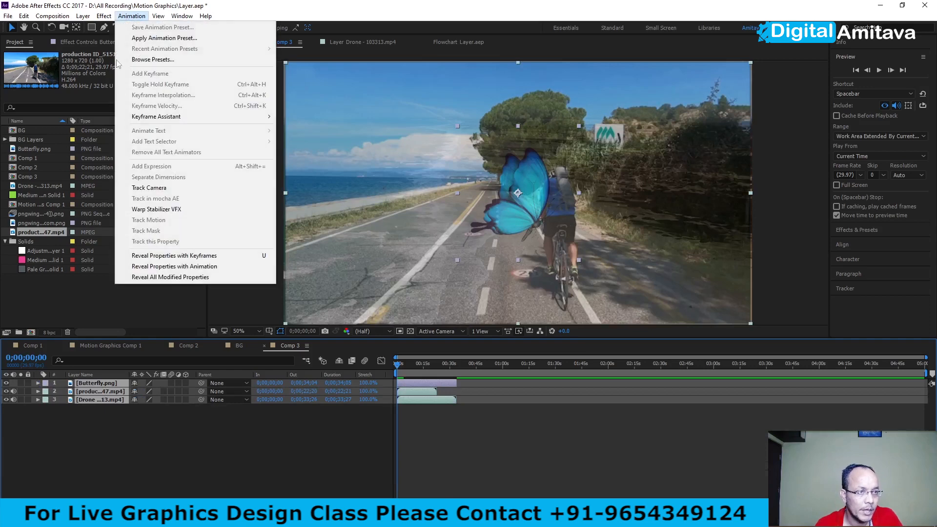
{"action": "left_click", "coordinate": [178, 266]}
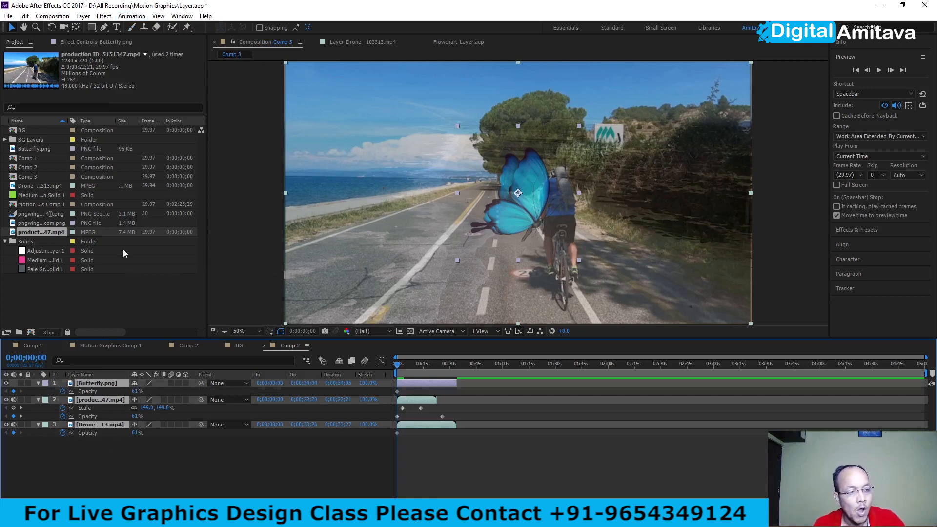
{"action": "key", "text": "k"}
{"action": "key", "text": "k"}
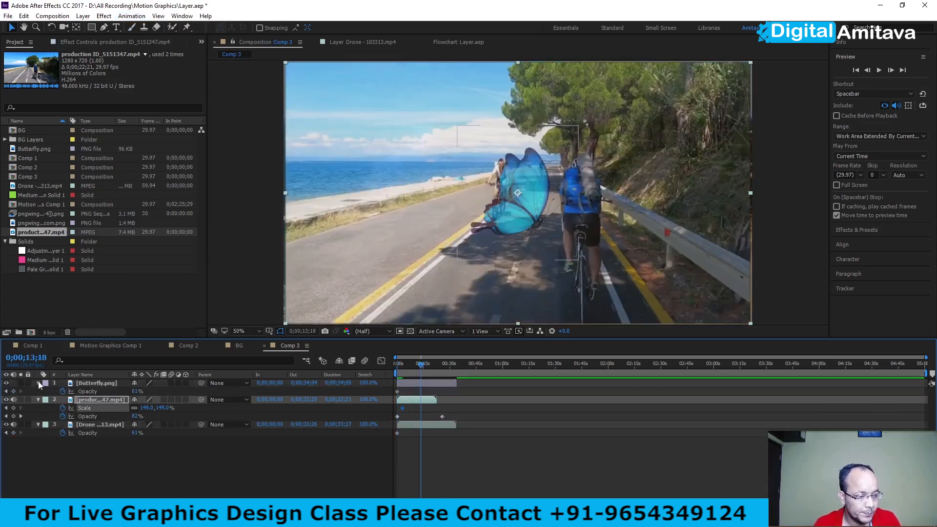
Collapse the layers, select all three again, and reveal their properties with keyframes.
{"action": "left_click", "coordinate": [39, 383]}
{"action": "left_click", "coordinate": [40, 391]}
{"action": "left_click", "coordinate": [38, 400]}
{"action": "left_click", "coordinate": [59, 400], "text": "ctrl"}
{"action": "left_click", "coordinate": [84, 399], "text": "ctrl"}
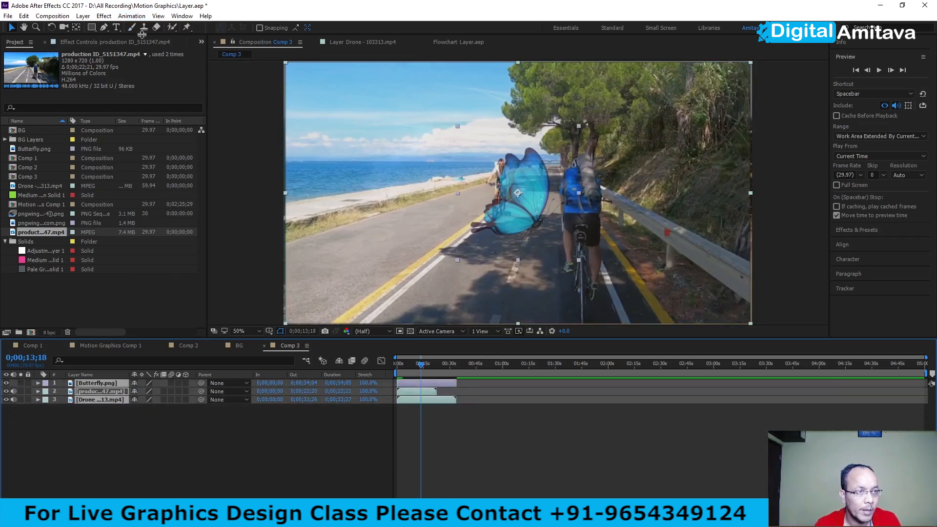
{"action": "left_click", "coordinate": [132, 16]}
{"action": "left_click", "coordinate": [153, 255]}
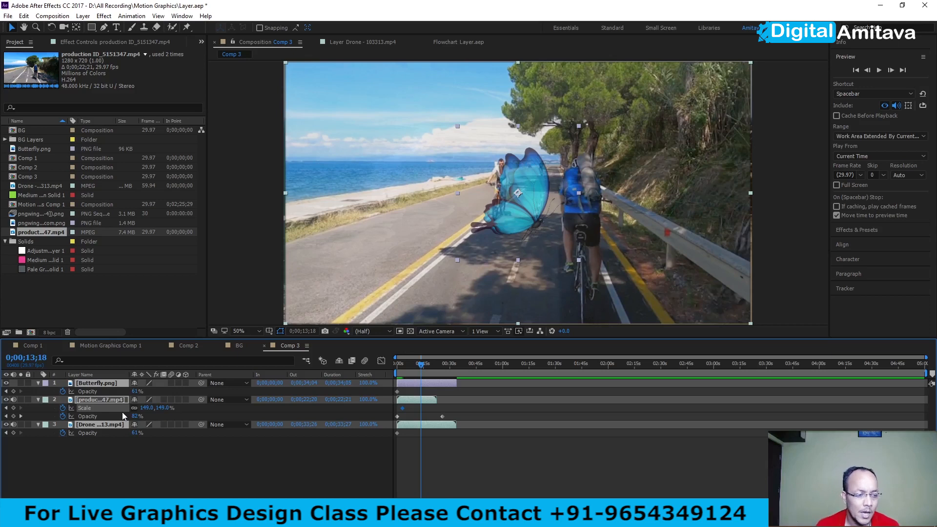
Set the Opacity of all three selected layers to 100% at 0;00;13;18.
{"action": "left_click", "coordinate": [137, 391]}
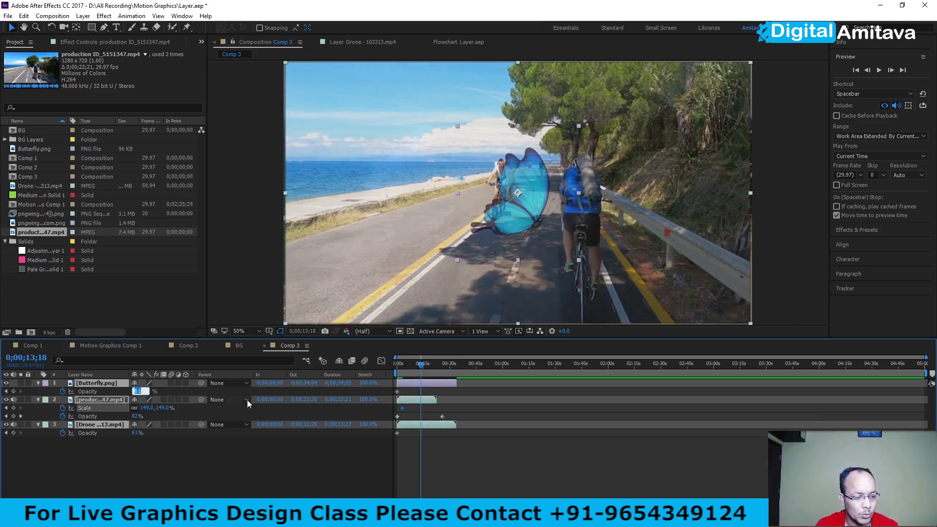
{"action": "type", "text": "100"}
{"action": "key", "text": "Return"}
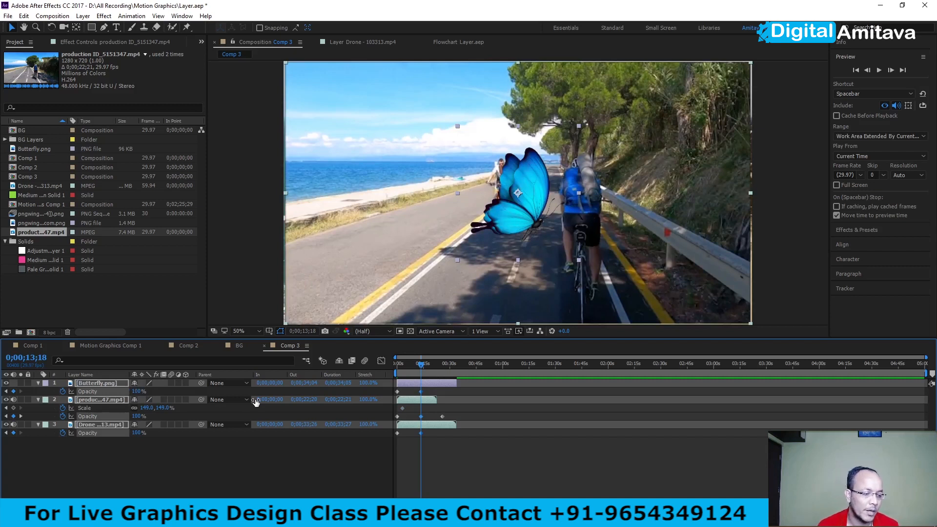
Reset the cyclist video's Transform properties at 0;00;13;18, and remove its Scale and Opacity keyframes at that time.
{"action": "left_click", "coordinate": [154, 468]}
{"action": "left_click", "coordinate": [90, 402]}
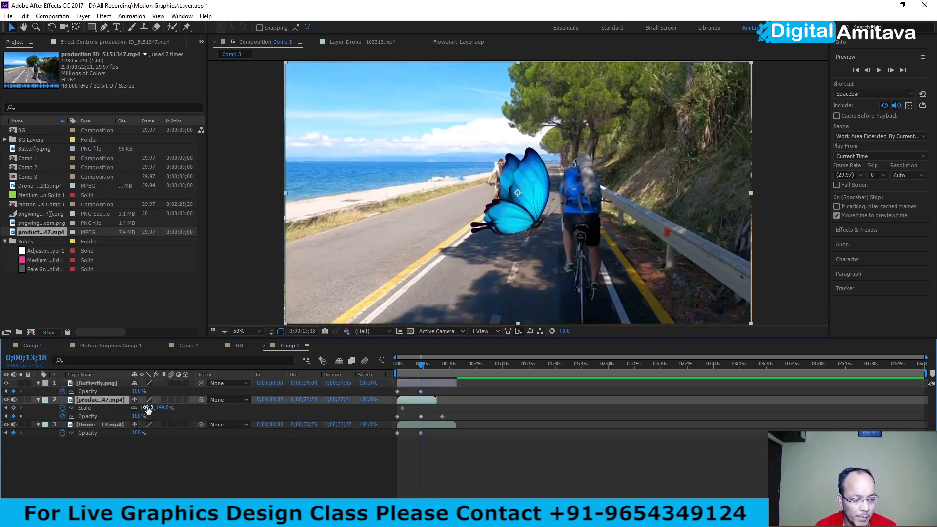
{"action": "left_click", "coordinate": [90, 454]}
{"action": "left_click", "coordinate": [38, 399]}
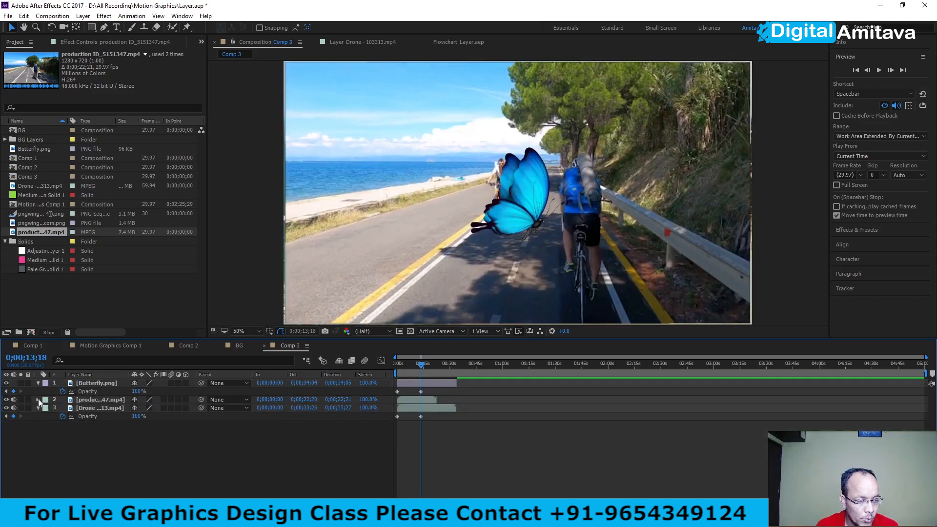
{"action": "left_click", "coordinate": [38, 399]}
{"action": "left_click", "coordinate": [139, 408]}
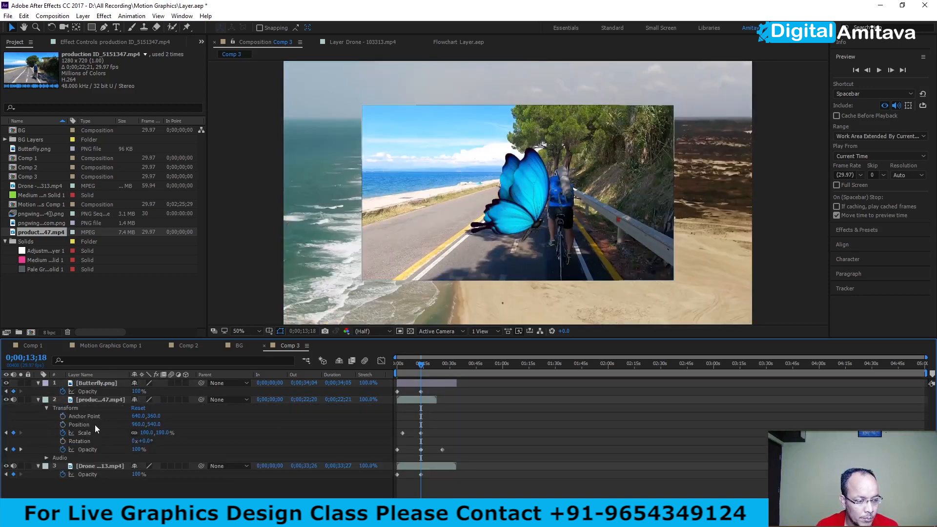
{"action": "left_click", "coordinate": [13, 433]}
{"action": "left_click", "coordinate": [13, 450]}
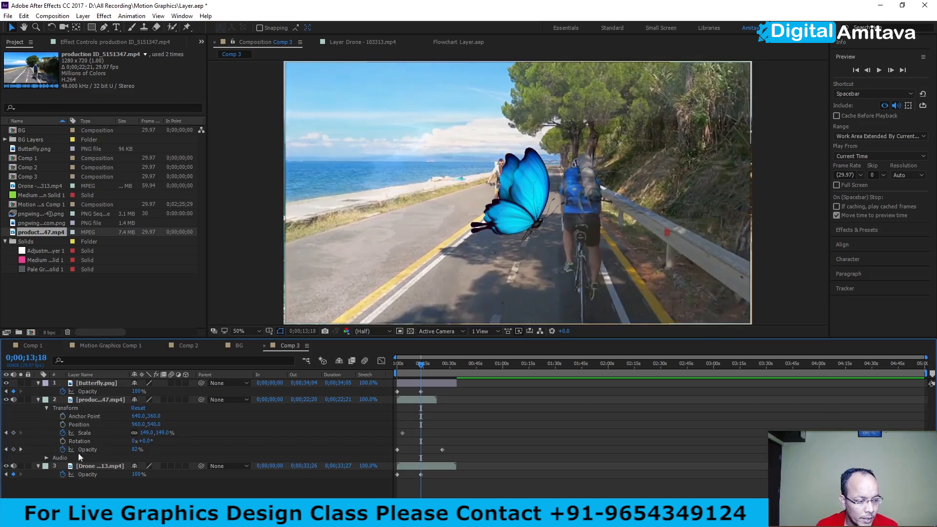
Remove all Scale and Opacity keyframes from the cyclist video layer.
{"action": "left_click", "coordinate": [62, 433]}
{"action": "left_click", "coordinate": [63, 448]}
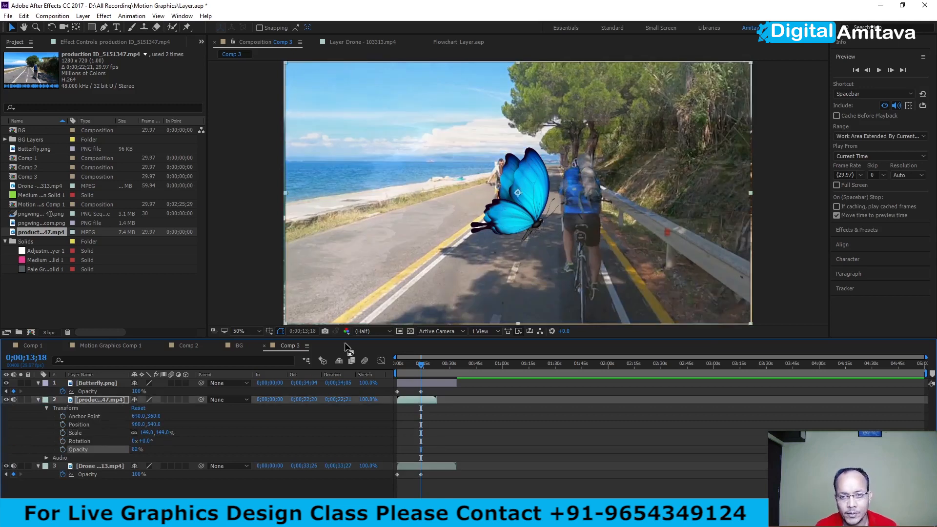
{"action": "left_click", "coordinate": [312, 285]}
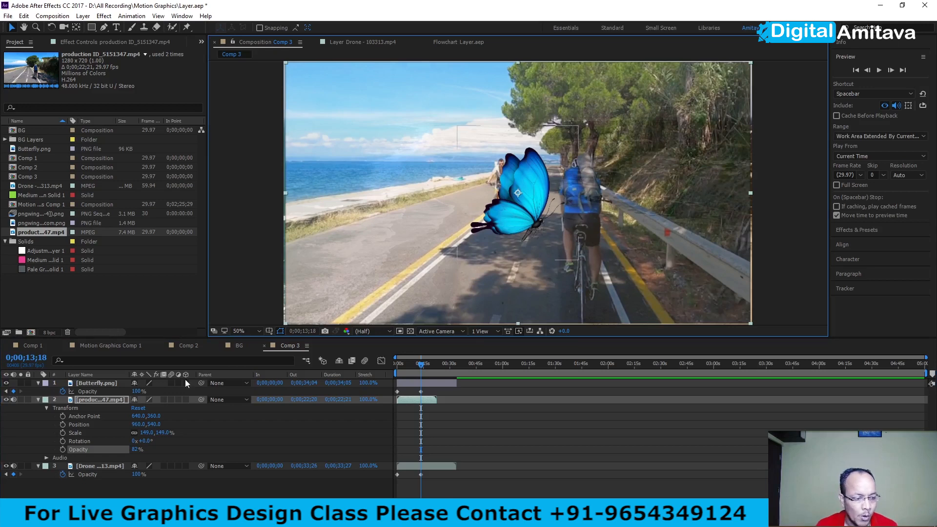
Scale the cyclist video down to 101% and move it to the upper-left area of the frame.
{"action": "left_click_drag", "start_coordinate": [142, 432], "coordinate": [108, 433]}
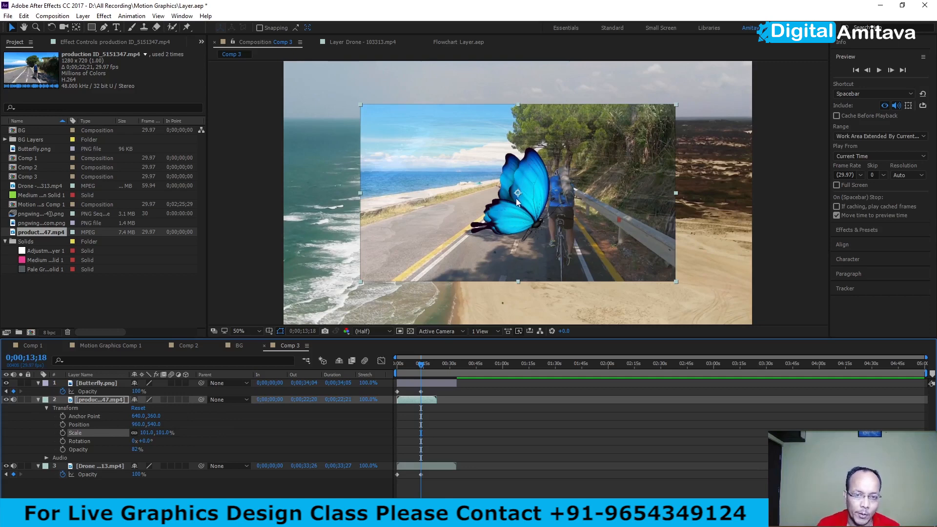
{"action": "left_click_drag", "start_coordinate": [516, 192], "coordinate": [445, 161]}
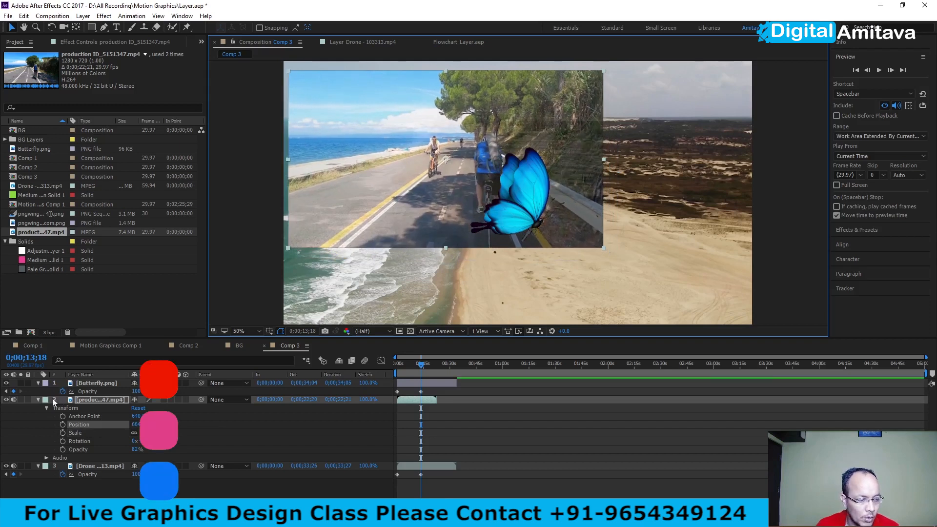
Lock the cyclist and drone video layers, and move the butterfly slightly to the right in the frame.
{"action": "left_click", "coordinate": [29, 399]}
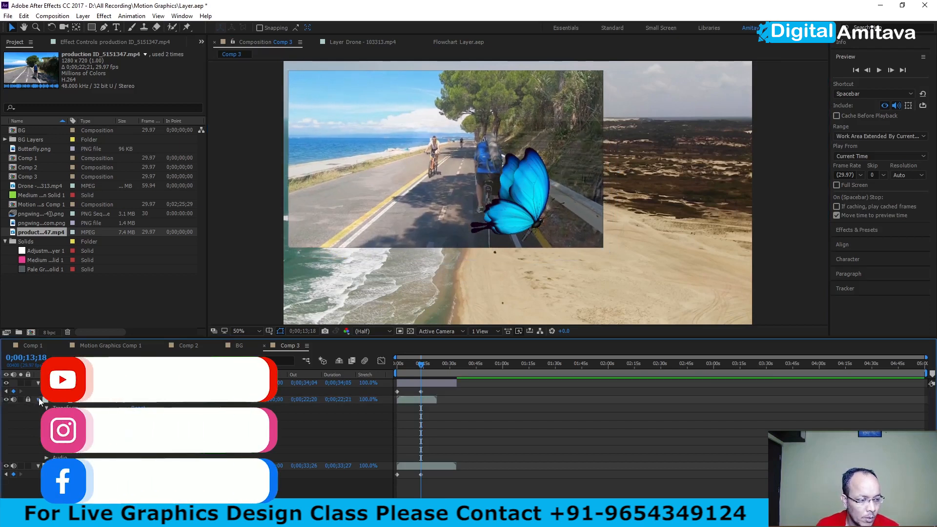
{"action": "left_click", "coordinate": [38, 399]}
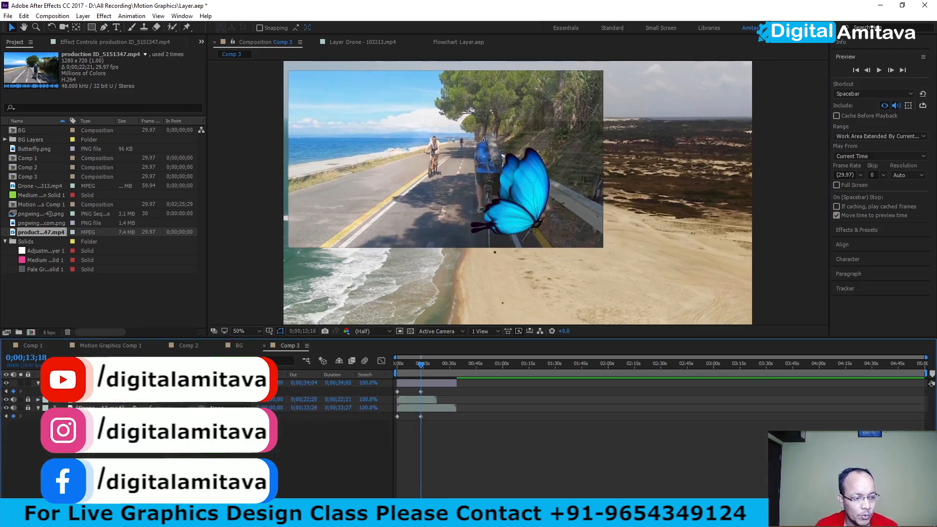
{"action": "left_click", "coordinate": [147, 382]}
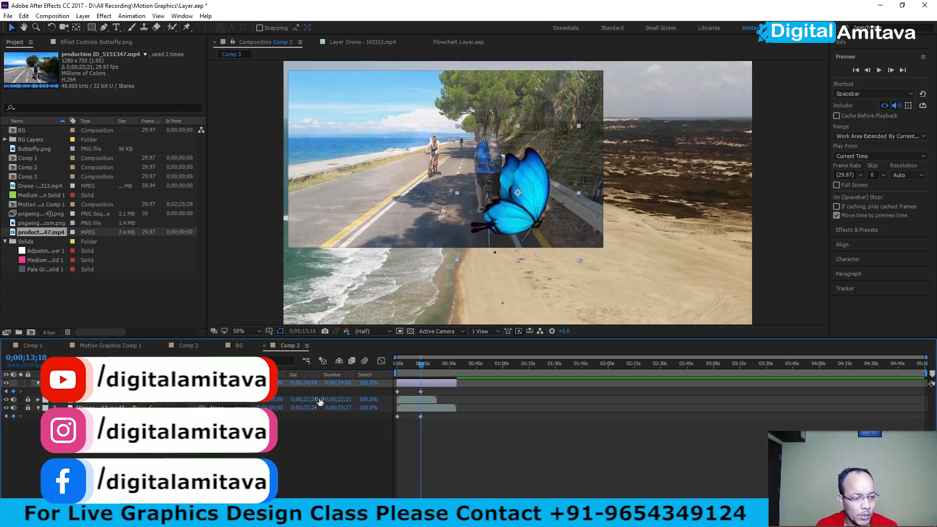
{"action": "left_click", "coordinate": [417, 209]}
{"action": "left_click", "coordinate": [538, 195]}
{"action": "mouse_move", "coordinate": [524, 200]}
{"action": "left_mouse_down"}
{"action": "mouse_move", "coordinate": [534, 213]}
{"action": "mouse_move", "coordinate": [581, 224]}
{"action": "mouse_move", "coordinate": [621, 207]}
{"action": "mouse_move", "coordinate": [540, 200]}
{"action": "left_mouse_up"}
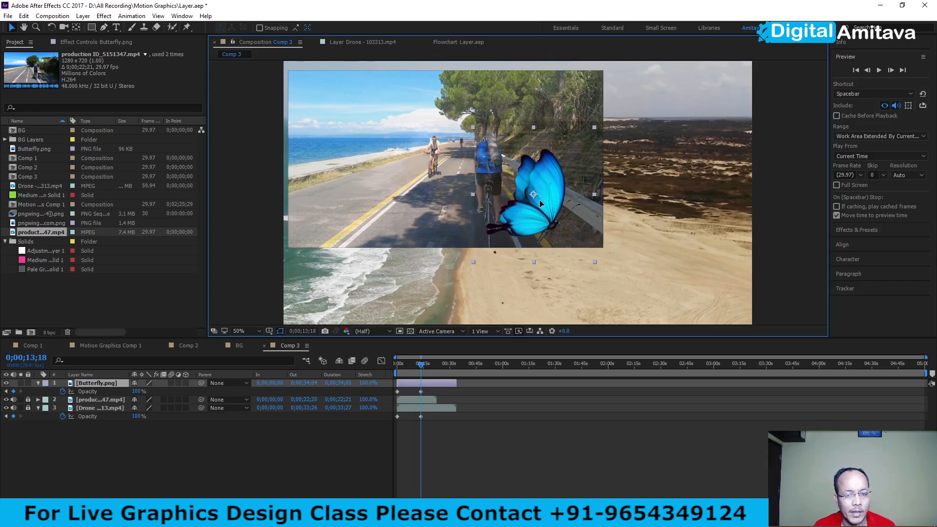
Reveal the butterfly's Anchor Point and move it with the Pan Behind tool onto the body at about 152.5, 391.5.
{"action": "key", "text": "a"}
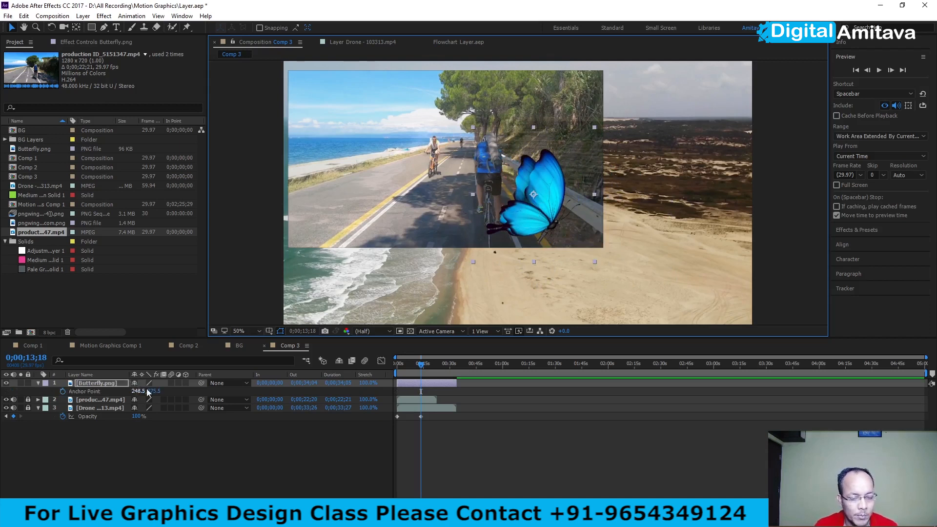
{"action": "right_click", "coordinate": [530, 195]}
{"action": "left_click", "coordinate": [522, 207]}
{"action": "right_click", "coordinate": [532, 195]}
{"action": "left_click", "coordinate": [516, 218]}
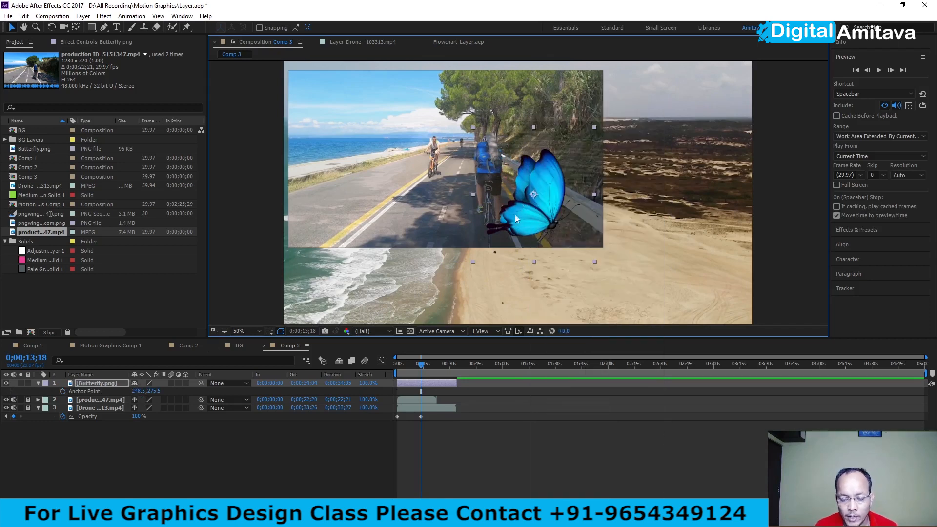
{"action": "left_click", "coordinate": [77, 29]}
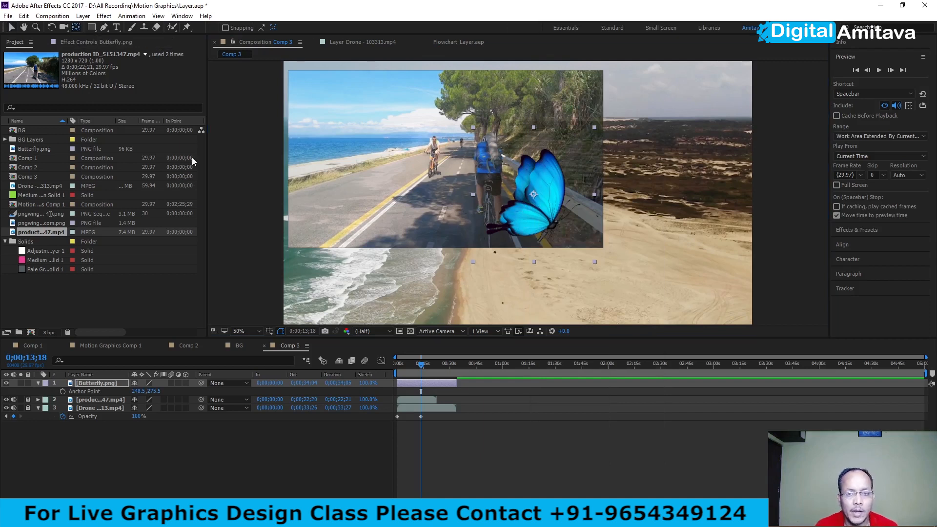
{"action": "left_click_drag", "start_coordinate": [533, 195], "coordinate": [558, 222]}
{"action": "right_click", "coordinate": [558, 221]}
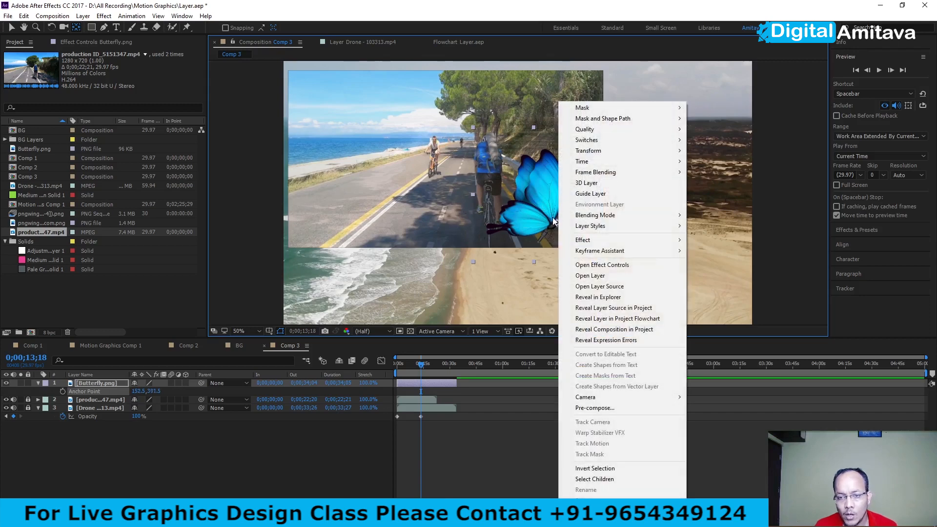
{"action": "left_click", "coordinate": [556, 220]}
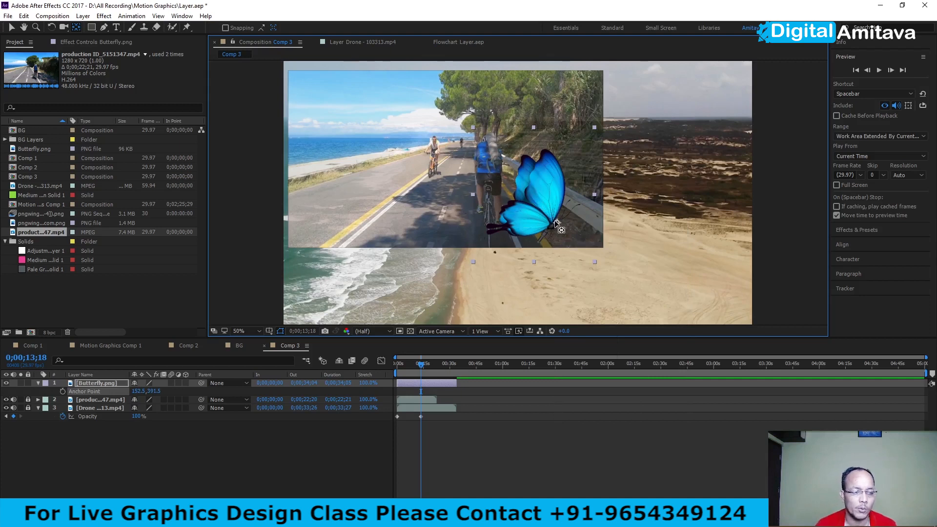
Reveal the butterfly's Rotation and turn the butterfly around its anchor point to about 1x+133°.
{"action": "key", "text": "r"}
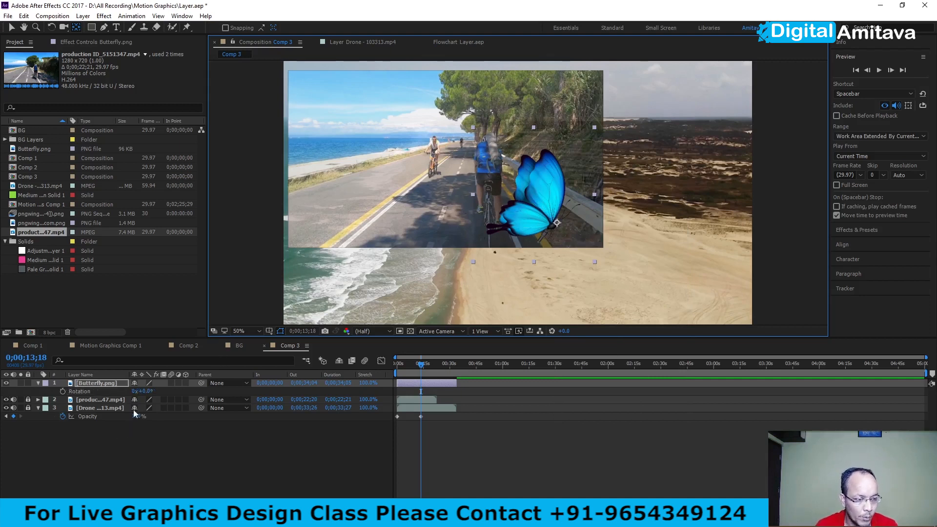
{"action": "mouse_move", "coordinate": [147, 392]}
{"action": "left_mouse_down"}
{"action": "mouse_move", "coordinate": [168, 394]}
{"action": "mouse_move", "coordinate": [157, 396]}
{"action": "left_mouse_up"}
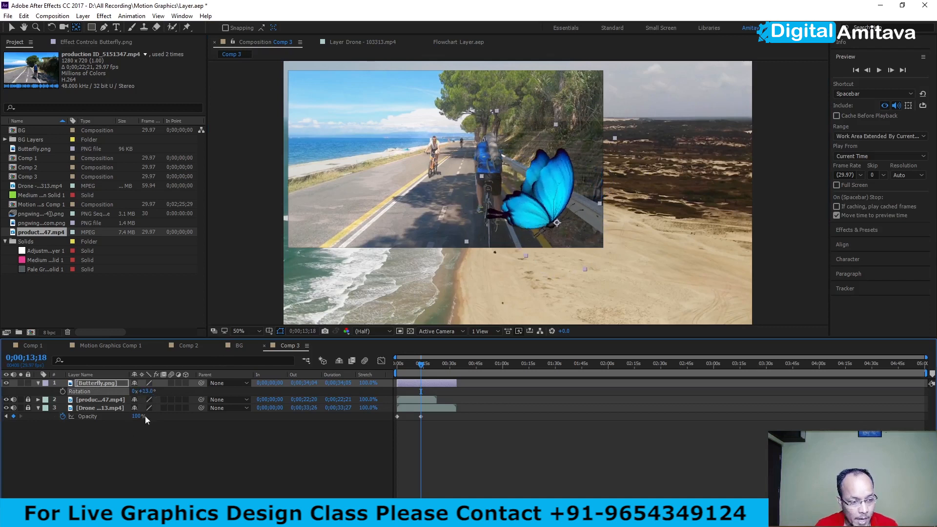
{"action": "left_click", "coordinate": [146, 393]}
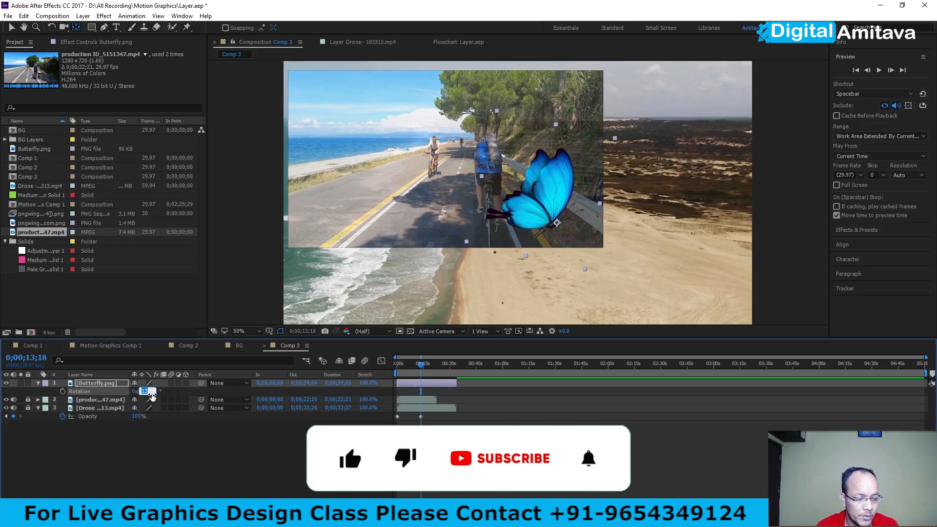
{"action": "left_click", "coordinate": [146, 441]}
{"action": "left_click_drag", "start_coordinate": [146, 392], "coordinate": [175, 395]}
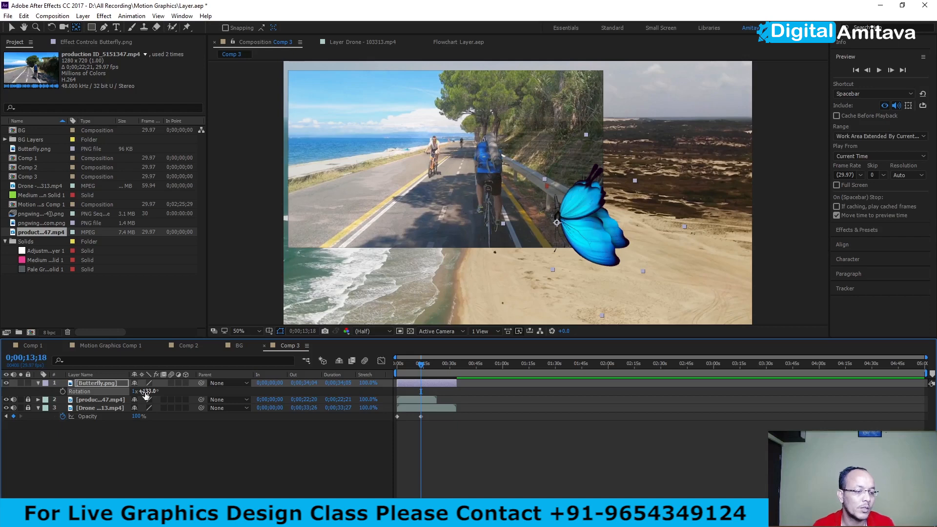
Set the butterfly's Rotation to 0x+0° at 0;00;00;00 and add a Rotation keyframe there.
{"action": "left_click_drag", "start_coordinate": [421, 366], "coordinate": [379, 367]}
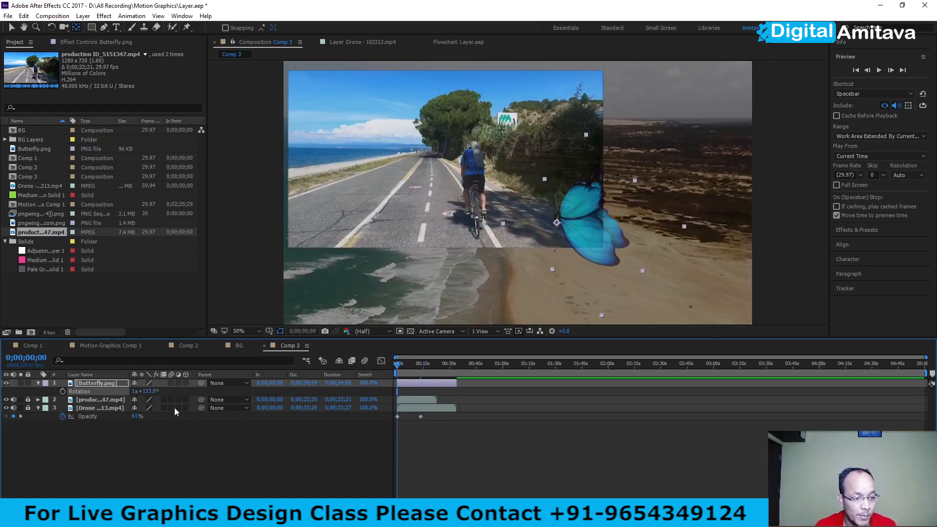
{"action": "left_click", "coordinate": [133, 390]}
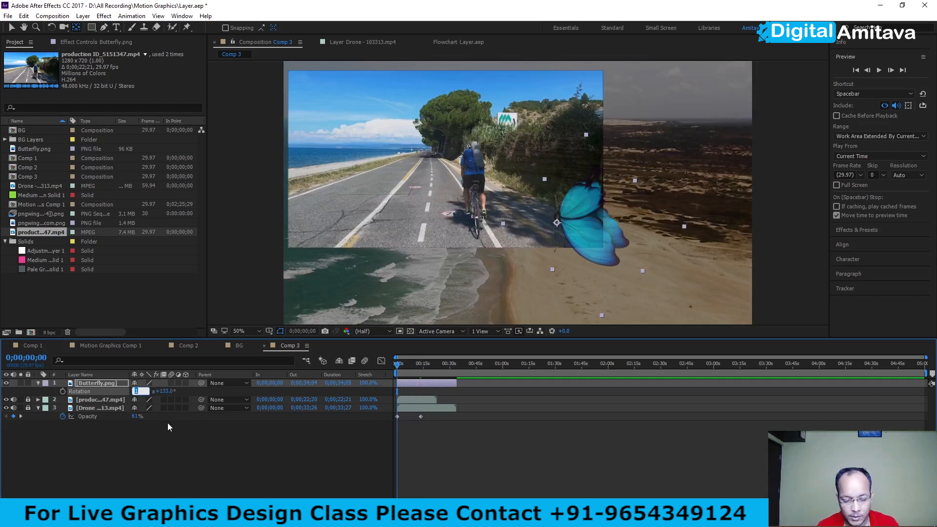
{"action": "key", "text": "Tab"}
{"action": "type", "text": "0"}
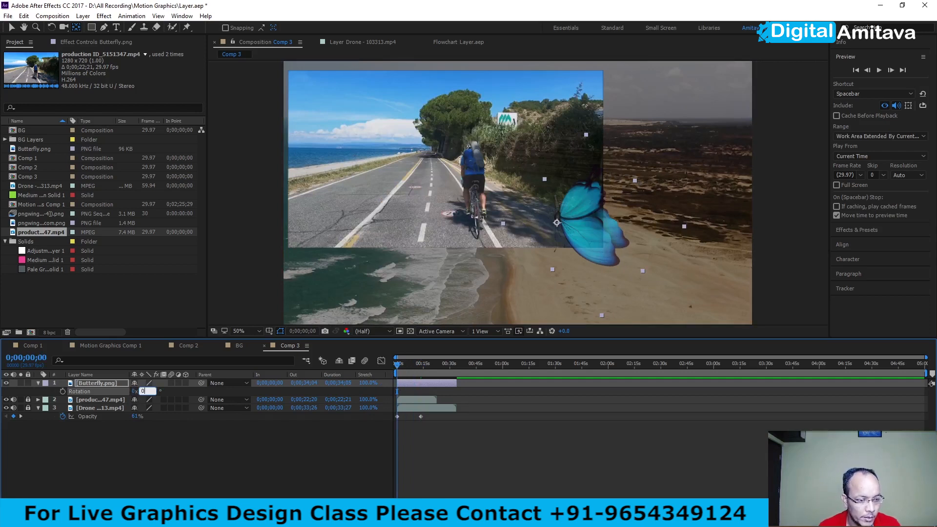
{"action": "key", "text": "Return"}
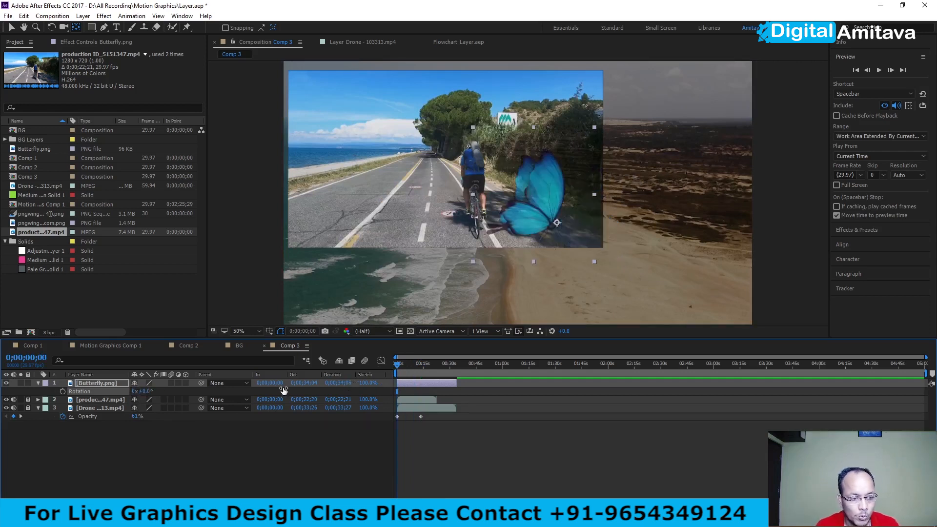
{"action": "left_click", "coordinate": [63, 392]}
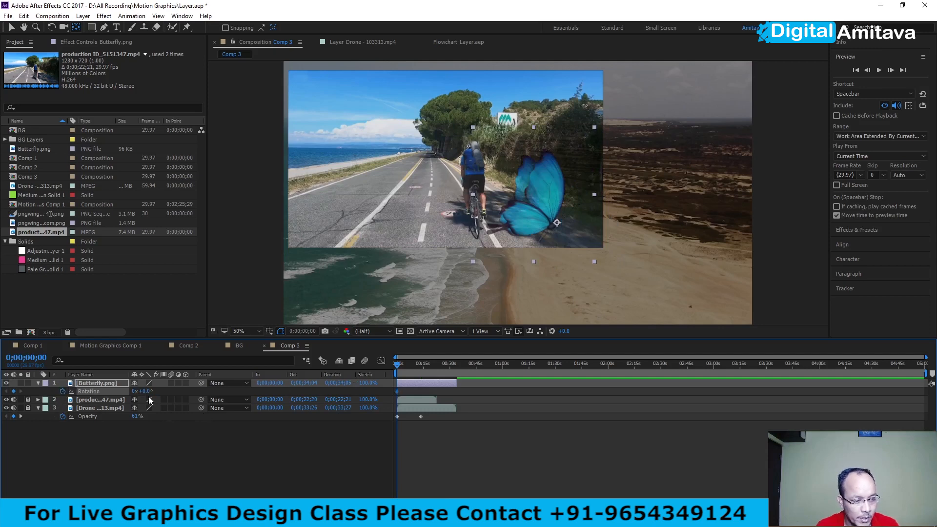
Keyframe the butterfly's Rotation at 1x+110° at 0;00;13;09.
{"action": "left_click", "coordinate": [424, 366]}
{"action": "left_click_drag", "start_coordinate": [423, 367], "coordinate": [421, 367]}
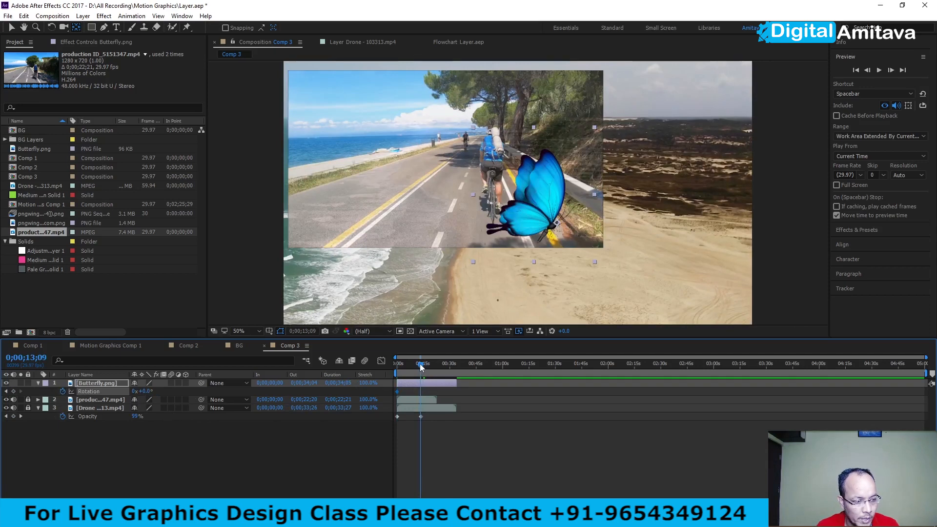
{"action": "left_click", "coordinate": [145, 390]}
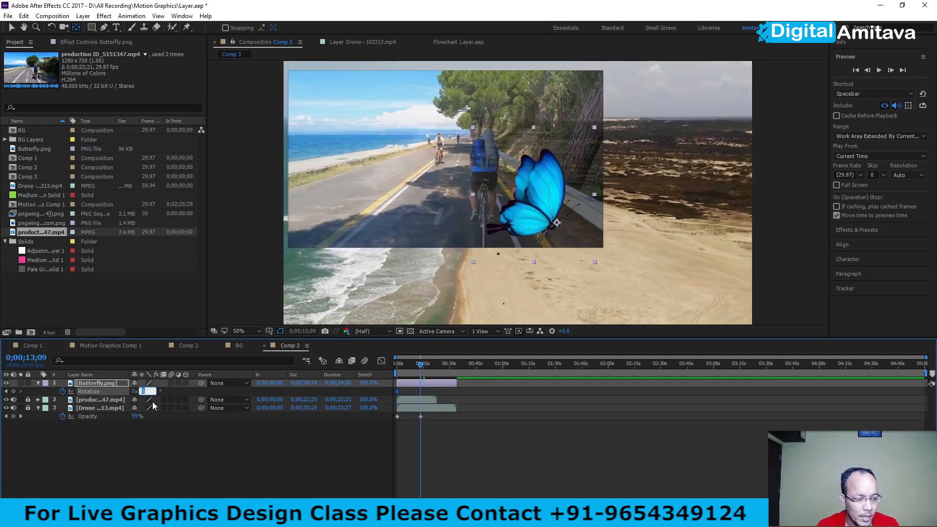
{"action": "key", "text": "shift+Up"}
{"action": "key", "text": "shift+Up"}
{"action": "key", "text": "shift+Up"}
{"action": "key", "text": "shift+Up"}
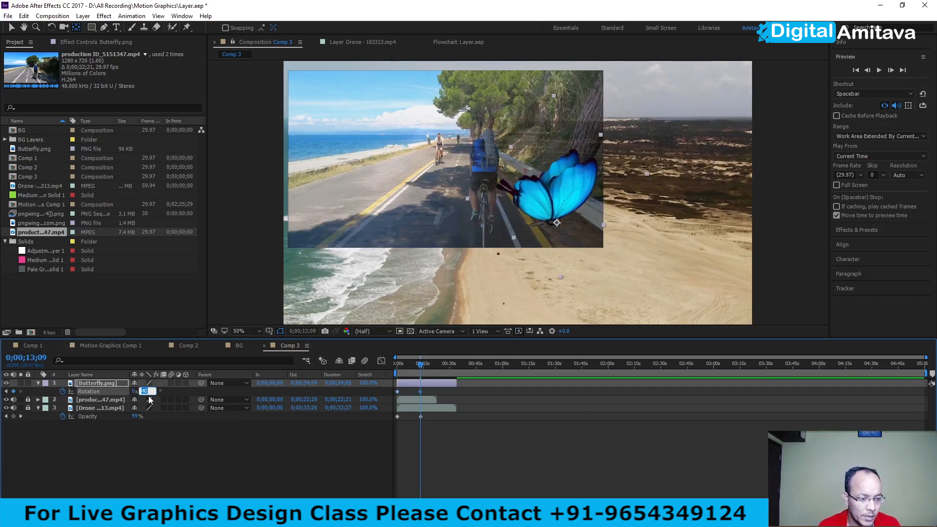
{"action": "key", "text": "shift+Up"}
{"action": "key", "text": "shift+Up"}
{"action": "key", "text": "shift+Up"}
{"action": "key", "text": "shift+Up"}
{"action": "key", "text": "shift+Up"}
{"action": "key", "text": "shift+Up"}
{"action": "key", "text": "shift+Up"}
{"action": "key", "text": "shift+Up"}
{"action": "key", "text": "shift+Up"}
{"action": "key", "text": "shift+Up"}
{"action": "key", "text": "shift+Up"}
{"action": "key", "text": "shift+Up"}
{"action": "key", "text": "shift+Up"}
{"action": "key", "text": "shift+Up"}
{"action": "key", "text": "shift+Up"}
{"action": "key", "text": "shift+Up"}
{"action": "key", "text": "shift+Up"}
{"action": "key", "text": "shift+Up"}
{"action": "key", "text": "shift+Up"}
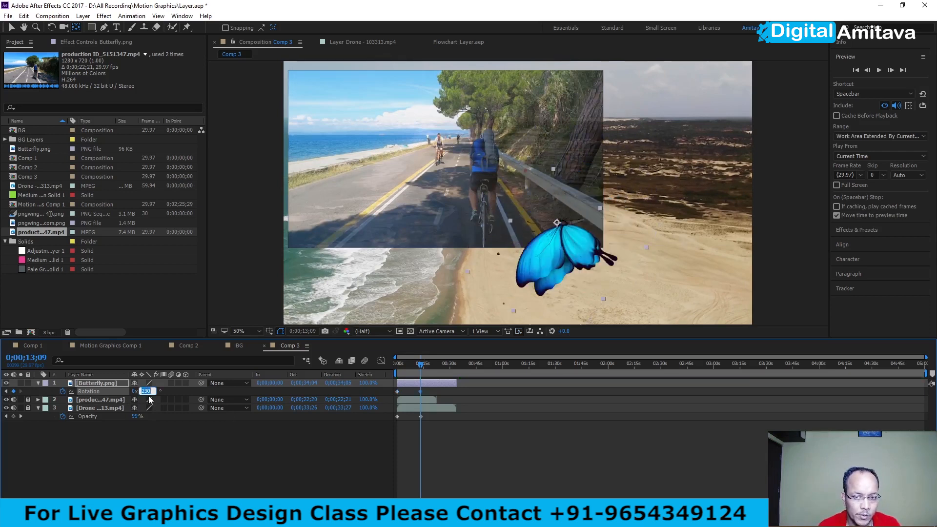
{"action": "key", "text": "shift+Up"}
{"action": "key", "text": "shift+Up"}
{"action": "key", "text": "shift+Up"}
{"action": "key", "text": "shift+Up"}
{"action": "key", "text": "shift+Up"}
{"action": "key", "text": "shift+Up"}
{"action": "key", "text": "shift+Up"}
{"action": "key", "text": "shift+Up"}
{"action": "key", "text": "shift+Up"}
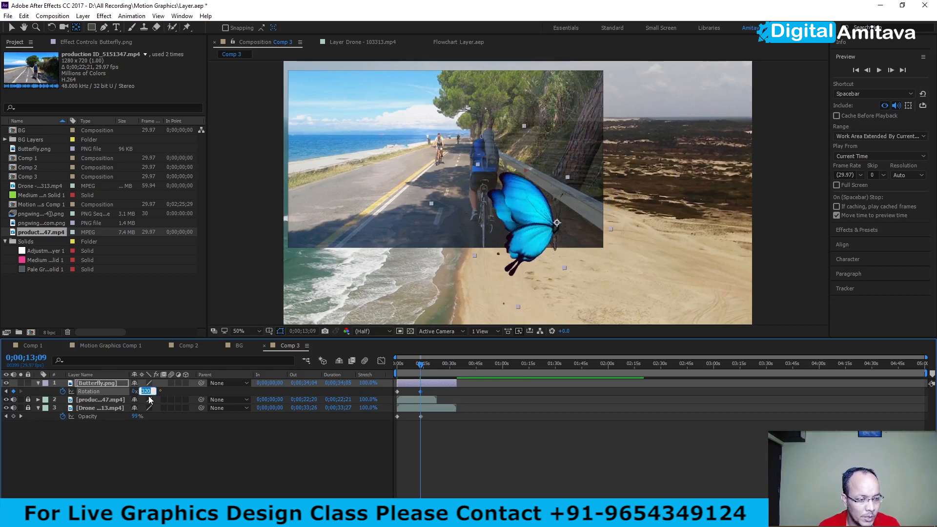
{"action": "key", "text": "shift+Up"}
{"action": "key", "text": "shift+Up"}
{"action": "key", "text": "shift+Up"}
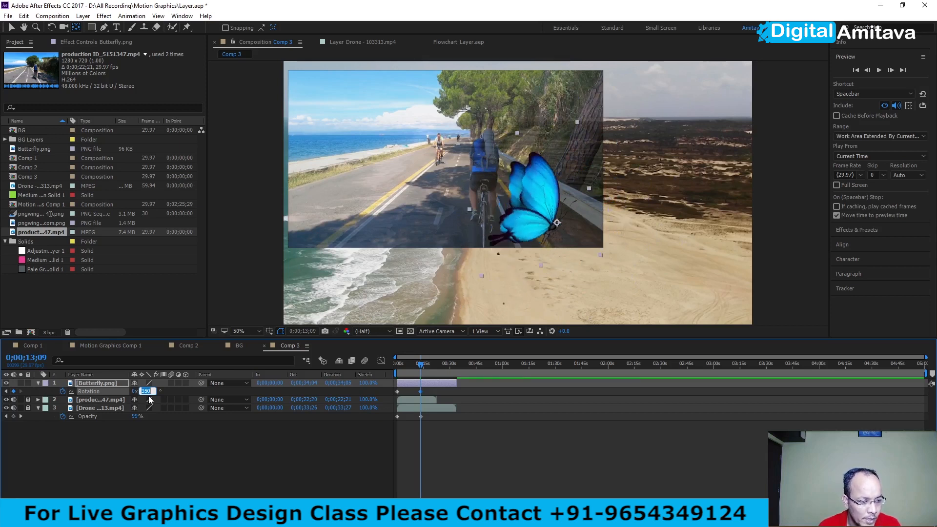
{"action": "key", "text": "shift+Up"}
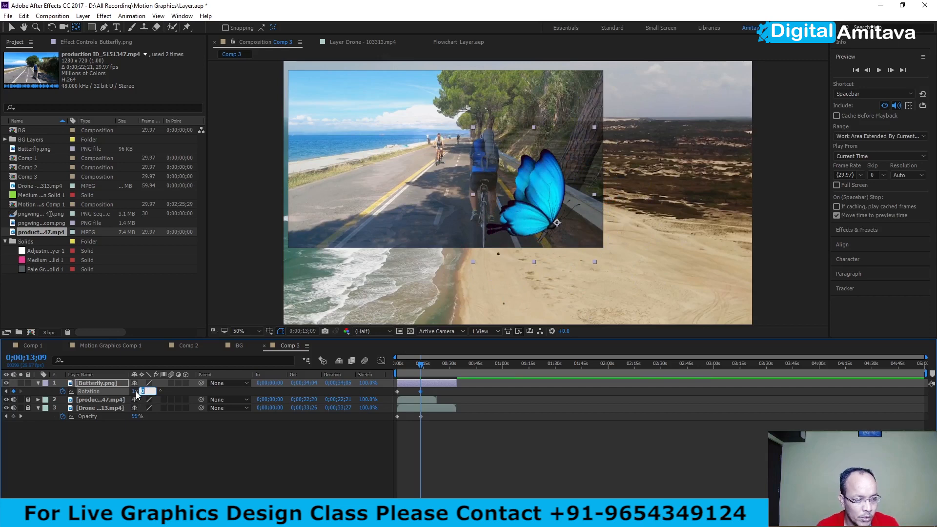
{"action": "key", "text": "shift+Up"}
{"action": "key", "text": "shift+Up"}
{"action": "key", "text": "shift+Up"}
{"action": "key", "text": "shift+Up"}
{"action": "key", "text": "shift+Up"}
{"action": "key", "text": "shift+Up"}
{"action": "key", "text": "shift+Up"}
{"action": "key", "text": "shift+Up"}
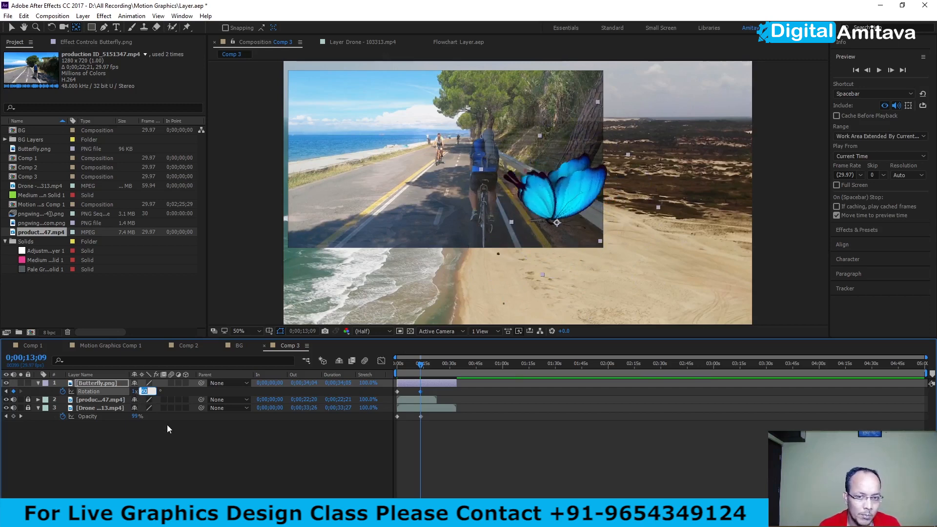
{"action": "key", "text": "shift+Up"}
{"action": "key", "text": "shift+Up"}
{"action": "key", "text": "shift+Up"}
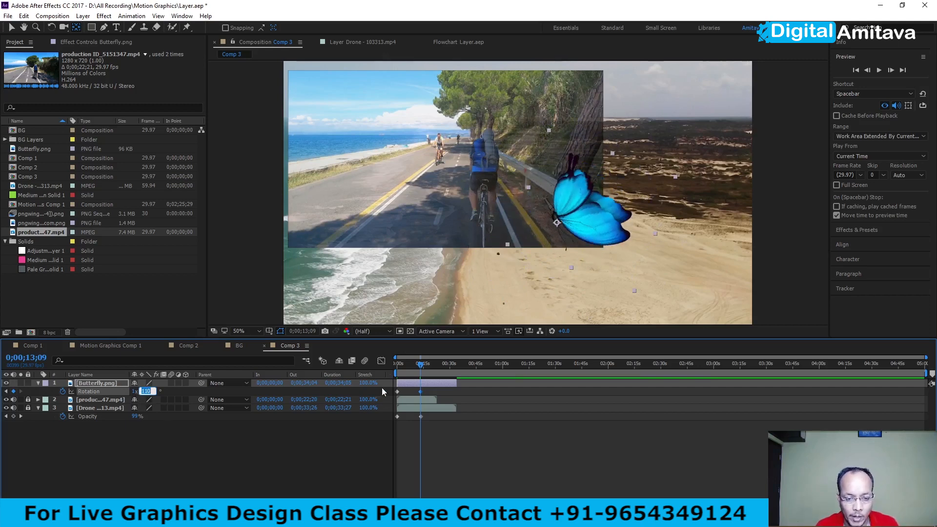
{"action": "key", "text": "Return"}
Preview the butterfly's rotation animation, and return the current time to 0;00;00;00.
{"action": "key", "text": "space"}
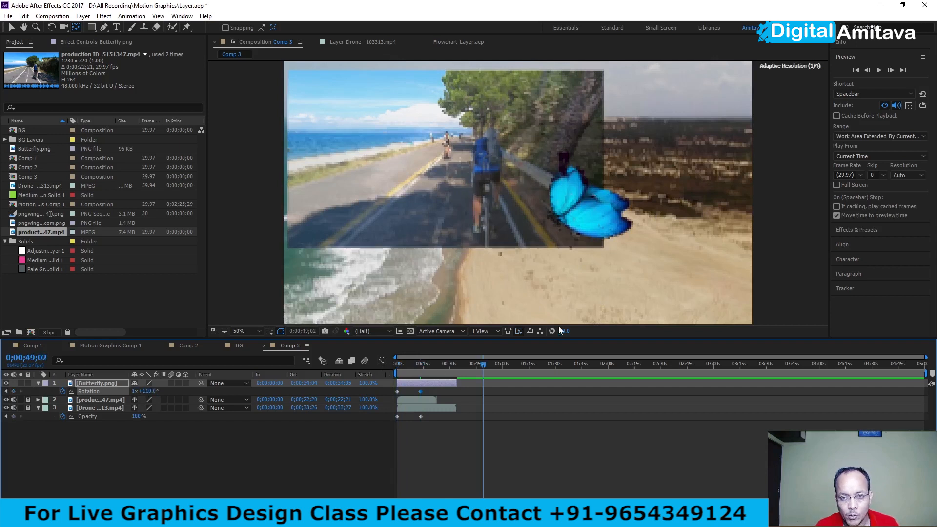
{"action": "left_click", "coordinate": [879, 71]}
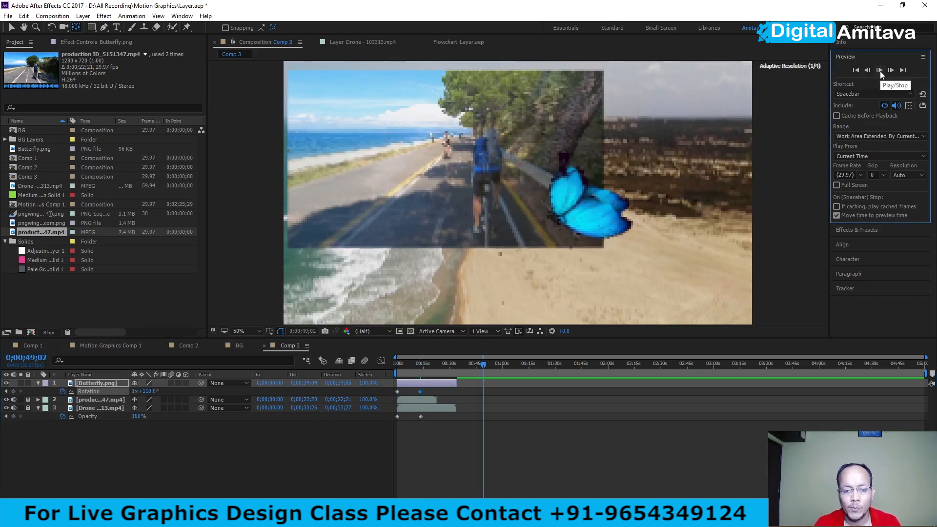
{"action": "left_click", "coordinate": [879, 71]}
{"action": "left_click_drag", "start_coordinate": [484, 364], "coordinate": [370, 366]}
{"action": "left_click", "coordinate": [447, 363]}
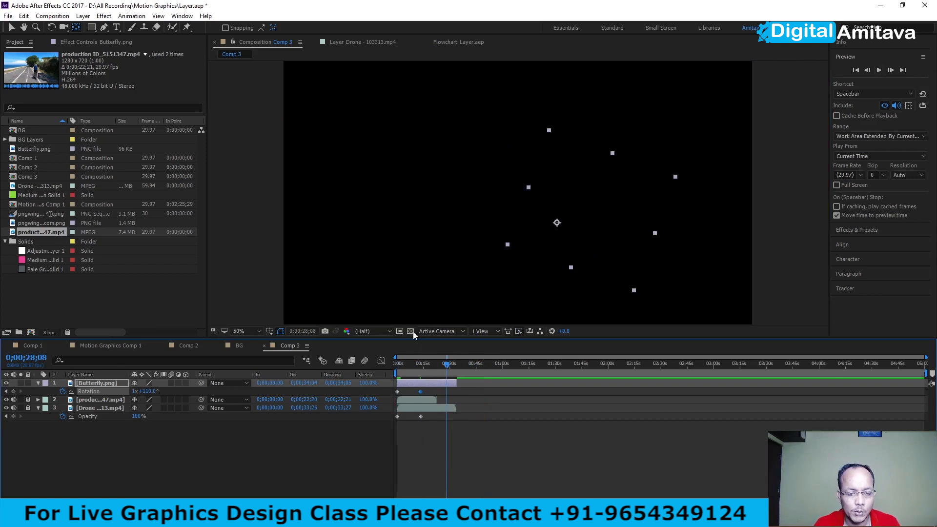
{"action": "left_click_drag", "start_coordinate": [401, 364], "coordinate": [391, 362]}
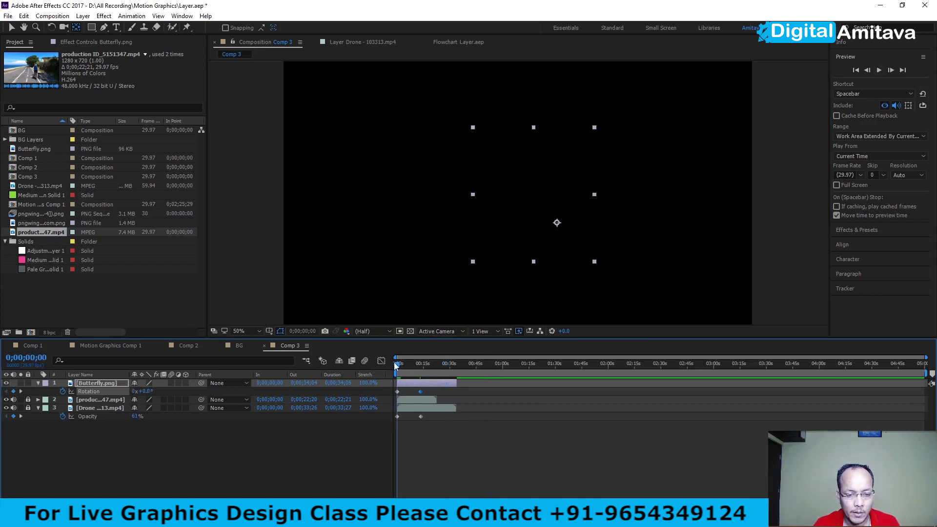
Preview the butterfly's rotation animation over the video layers from 0;00;00;00.
{"action": "key", "text": "ctrl+s"}
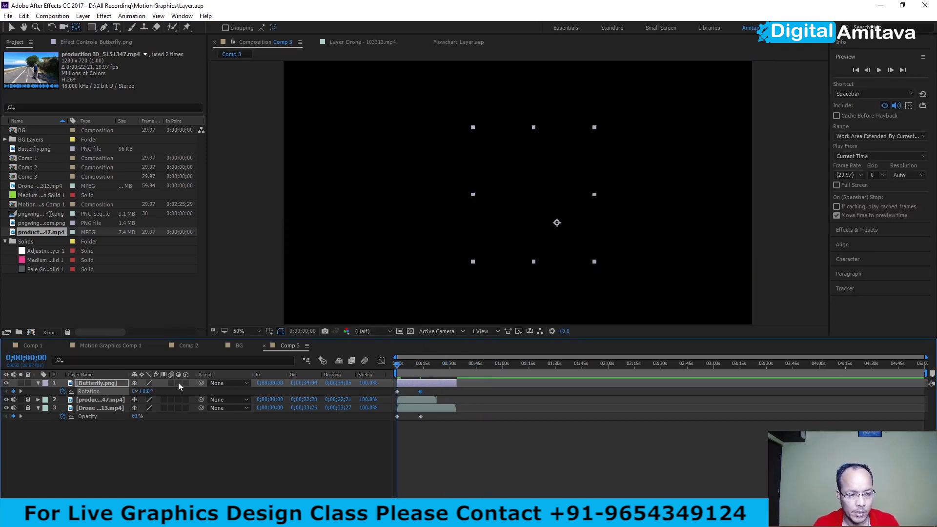
{"action": "left_click", "coordinate": [879, 70]}
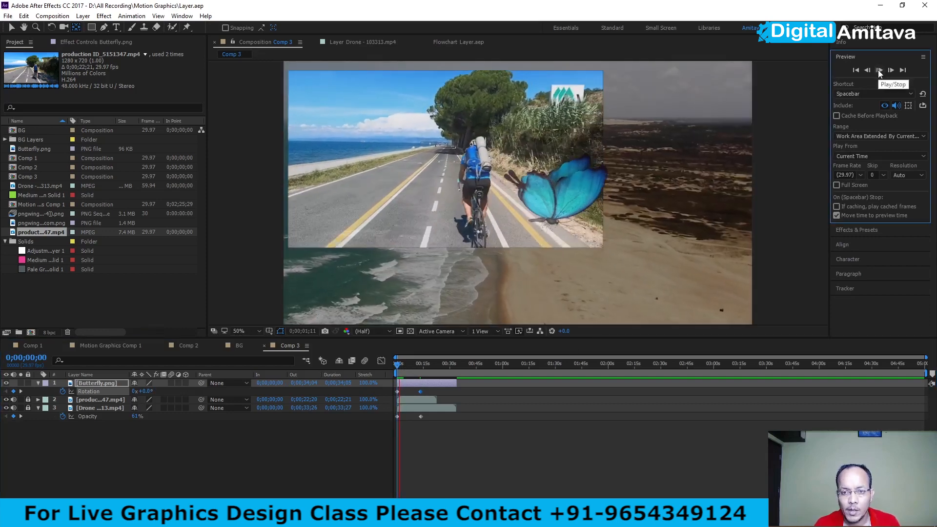
{"action": "key", "text": "space"}
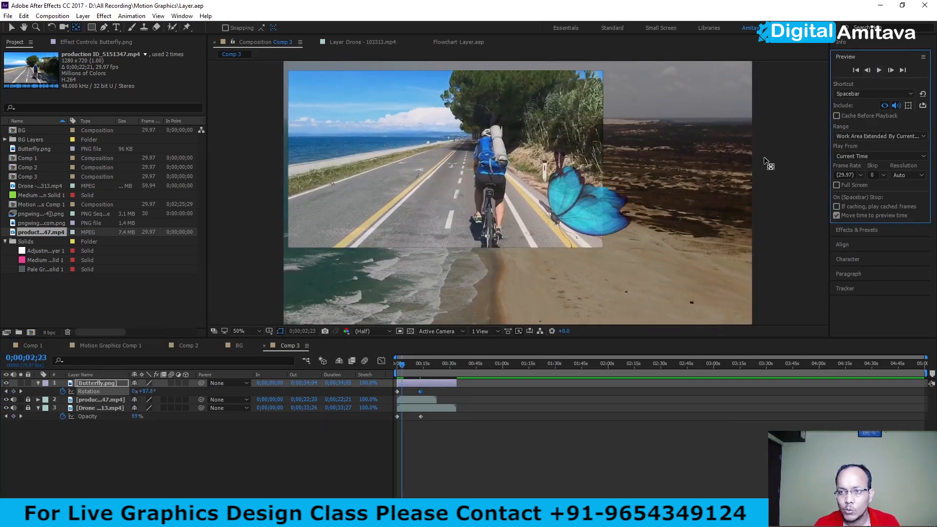
Hide and show the cyclist video layer in Comp 3, and unlock that layer.
{"action": "left_click", "coordinate": [6, 400]}
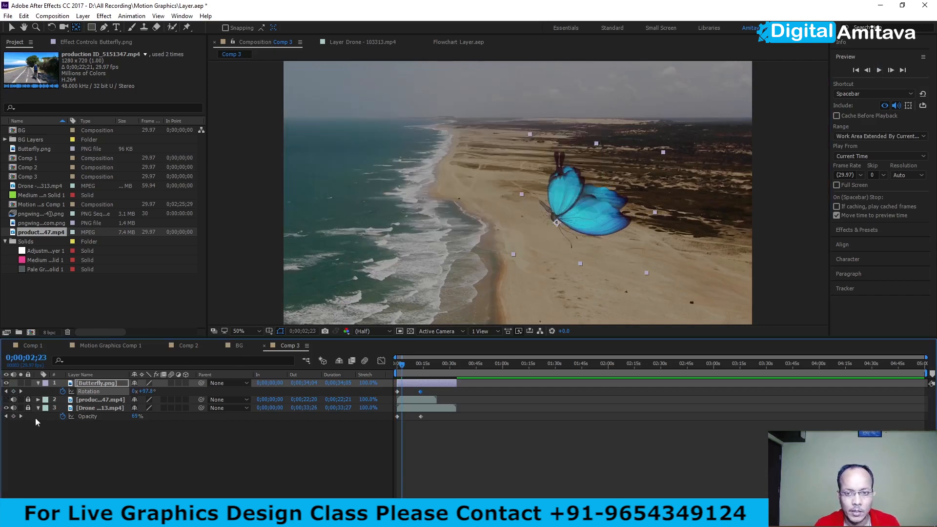
{"action": "left_click", "coordinate": [6, 399]}
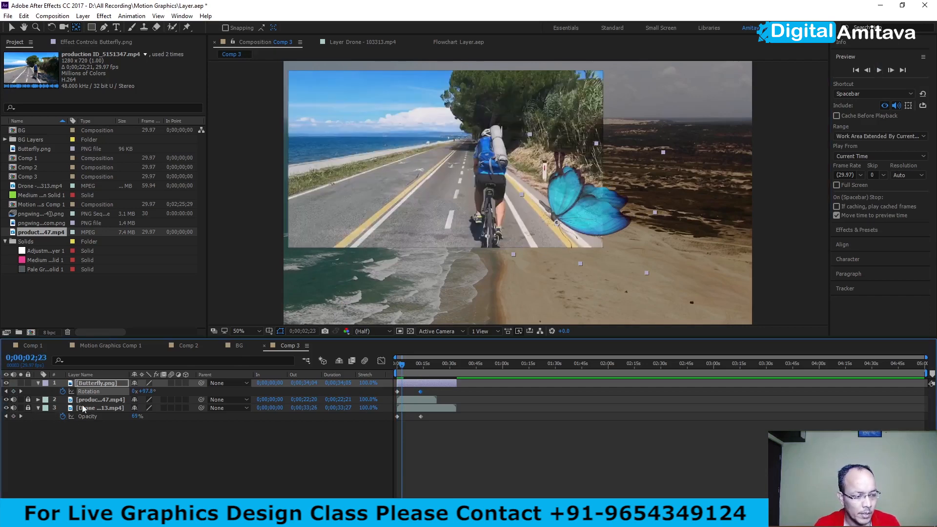
{"action": "left_click", "coordinate": [39, 408]}
{"action": "left_click", "coordinate": [84, 397]}
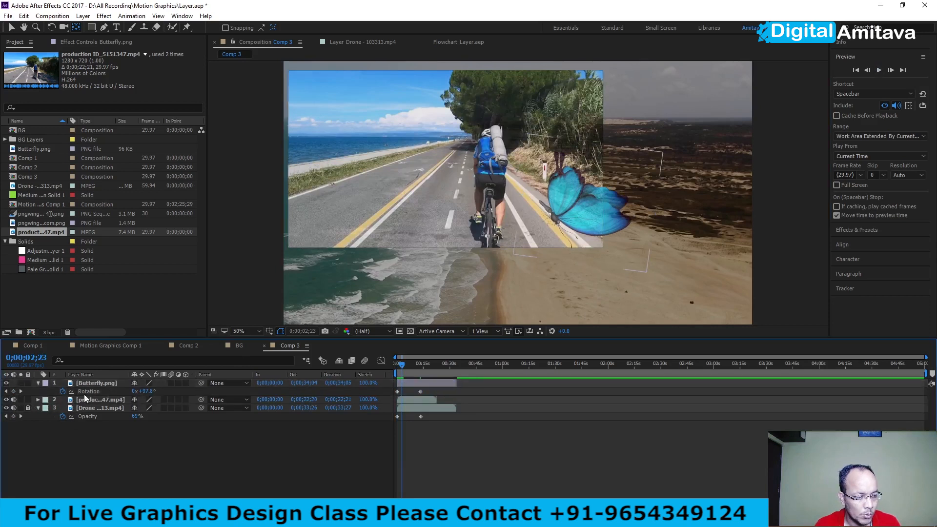
Reveal the butterfly's Transform properties, remove its Opacity keyframes and set its Opacity to 100%.
{"action": "left_click", "coordinate": [37, 383]}
{"action": "left_click", "coordinate": [37, 382]}
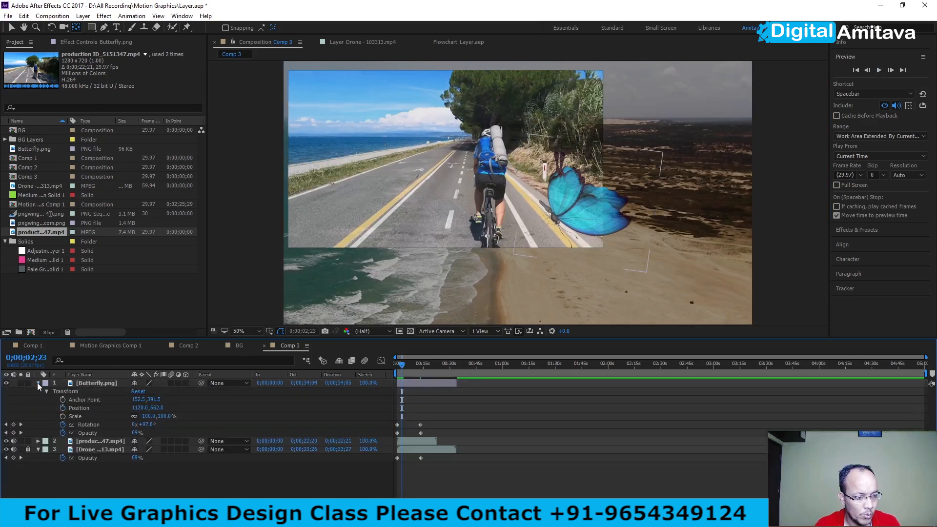
{"action": "left_click", "coordinate": [135, 432]}
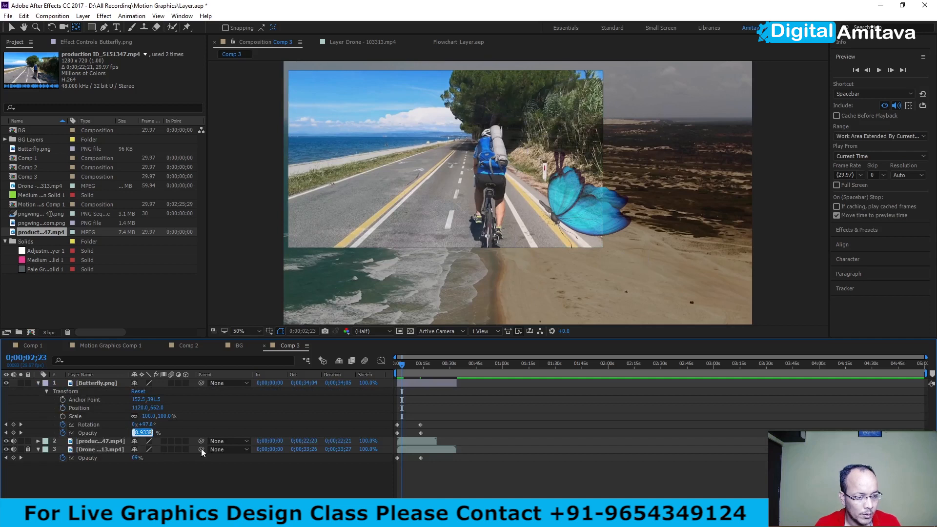
{"action": "left_click", "coordinate": [63, 433]}
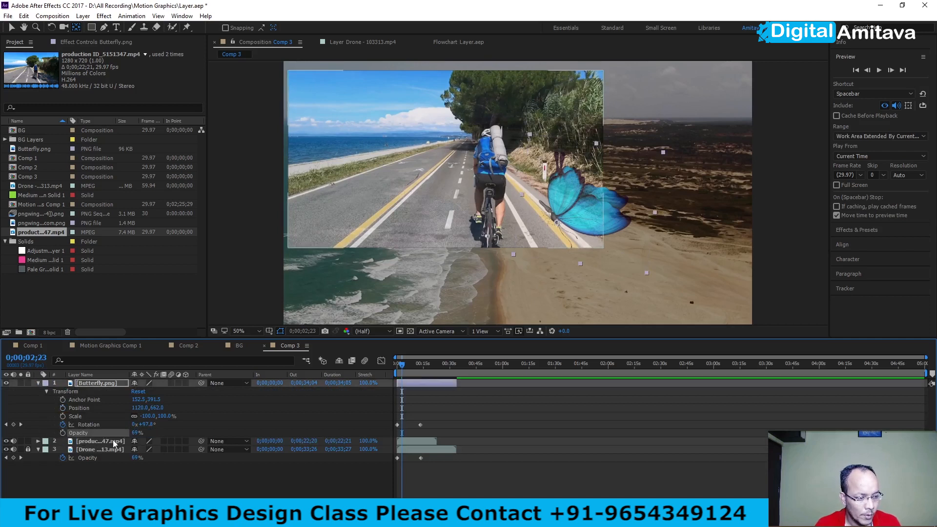
{"action": "type", "text": "100"}
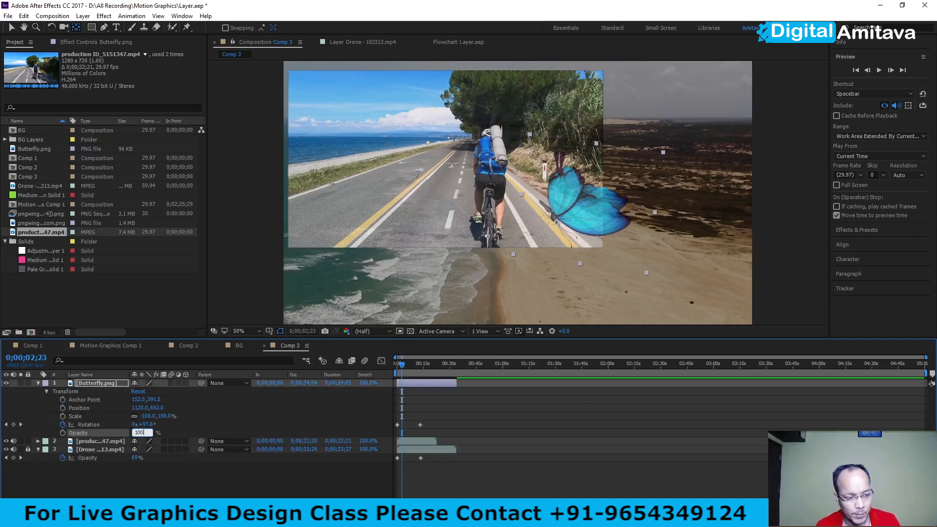
{"action": "key", "text": "Return"}
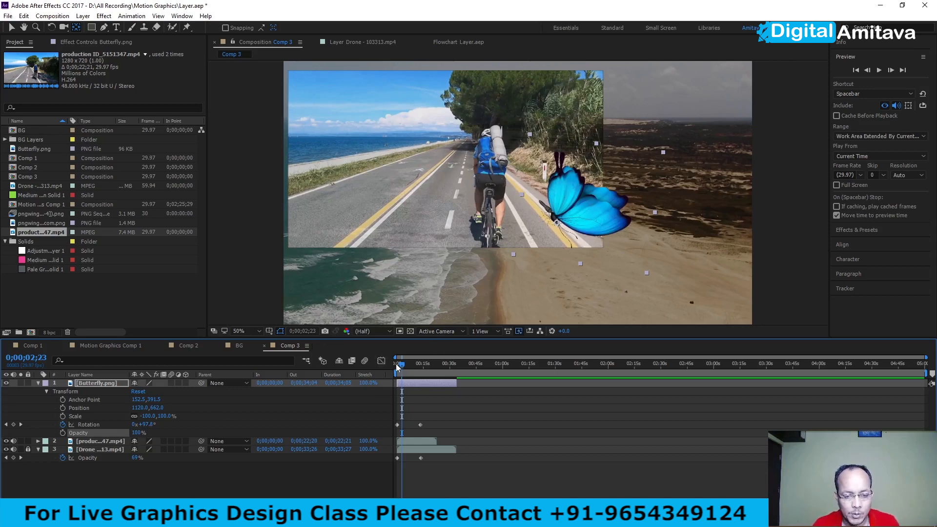
Preview the butterfly's animation from 0;00;00;00, hiding the cyclist video layer so that only the drone footage plays behind it.
{"action": "left_click_drag", "start_coordinate": [402, 367], "coordinate": [396, 367]}
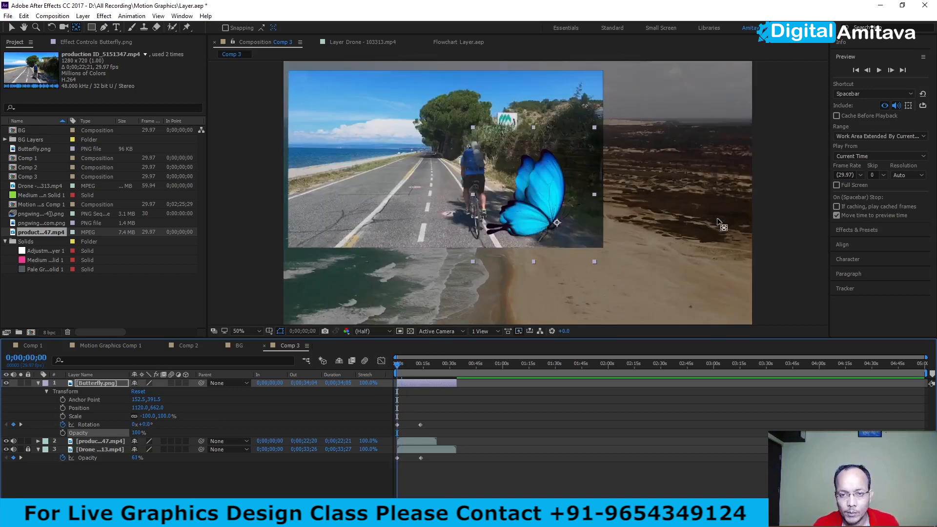
{"action": "left_click", "coordinate": [880, 71]}
{"action": "left_click", "coordinate": [879, 70]}
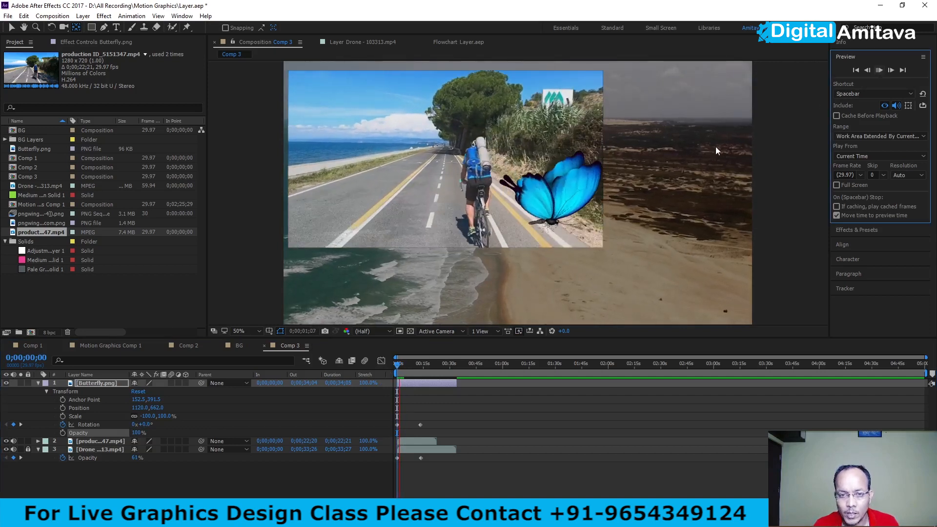
{"action": "left_click", "coordinate": [6, 441]}
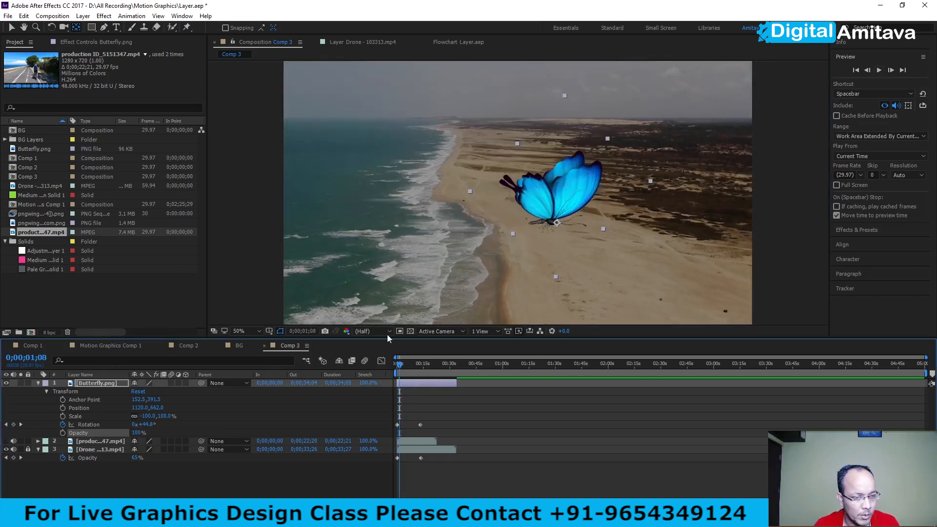
{"action": "left_click", "coordinate": [878, 70]}
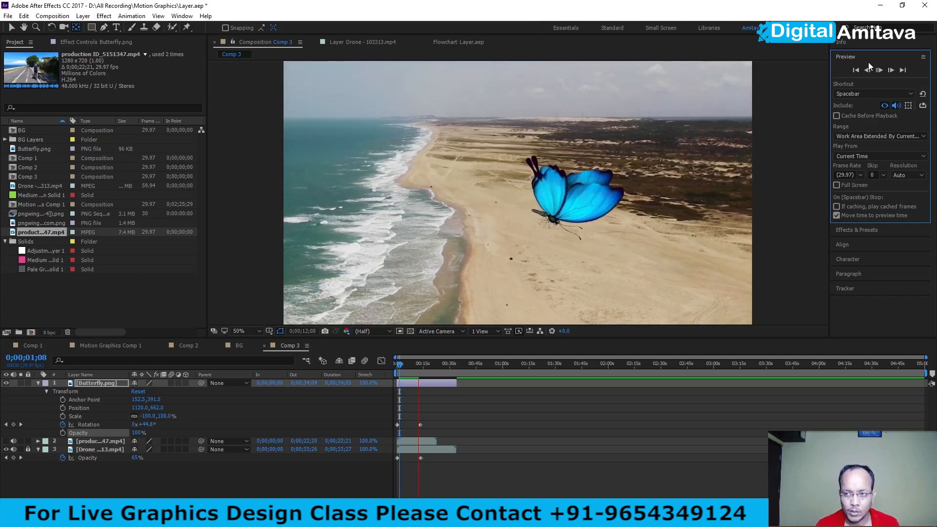
{"action": "left_click", "coordinate": [884, 70]}
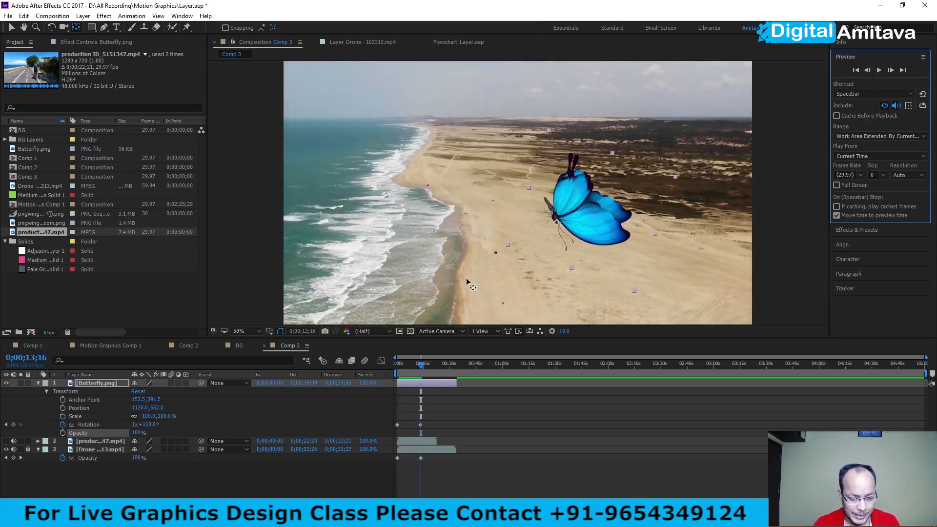
Add a Position keyframe for the butterfly at 0;00;00;00 and move the current time to 0;00;13;18.
{"action": "left_click_drag", "start_coordinate": [420, 363], "coordinate": [368, 368]}
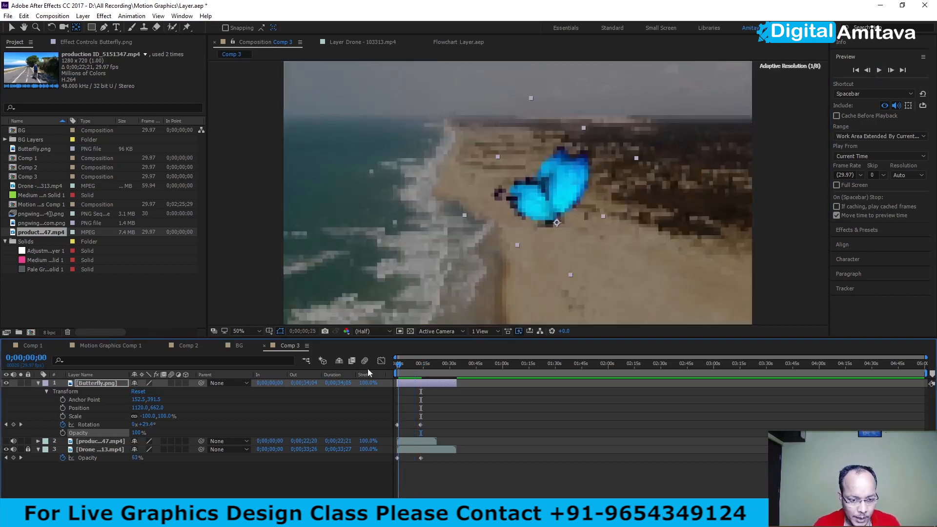
{"action": "left_click", "coordinate": [63, 407]}
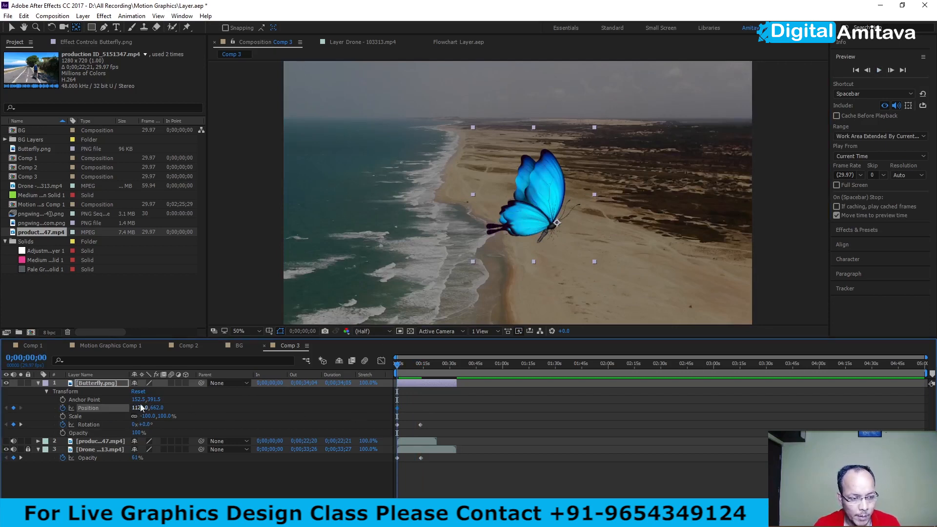
{"action": "left_click_drag", "start_coordinate": [401, 366], "coordinate": [421, 367]}
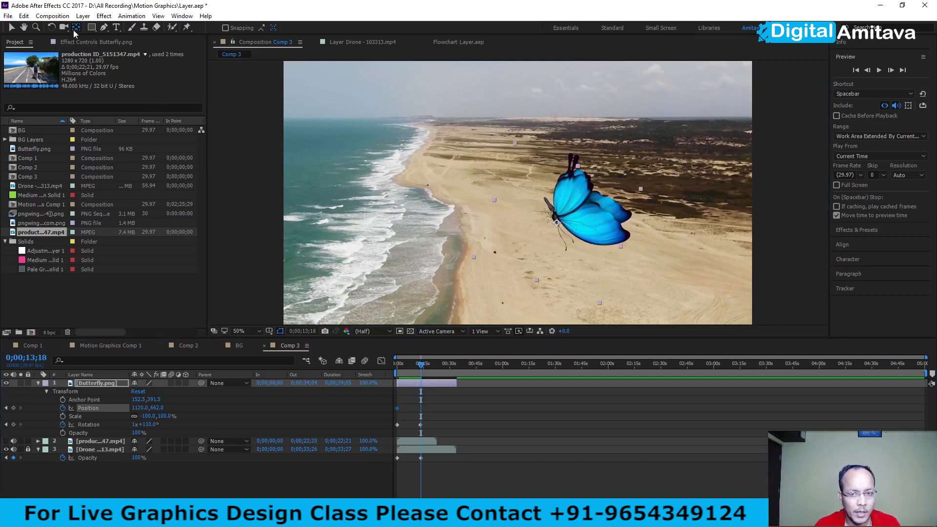
Shift the butterfly around its anchor with the Pan Behind tool, giving an Anchor Point of 248.5, 275.5.
{"action": "left_click_drag", "start_coordinate": [554, 209], "coordinate": [518, 217]}
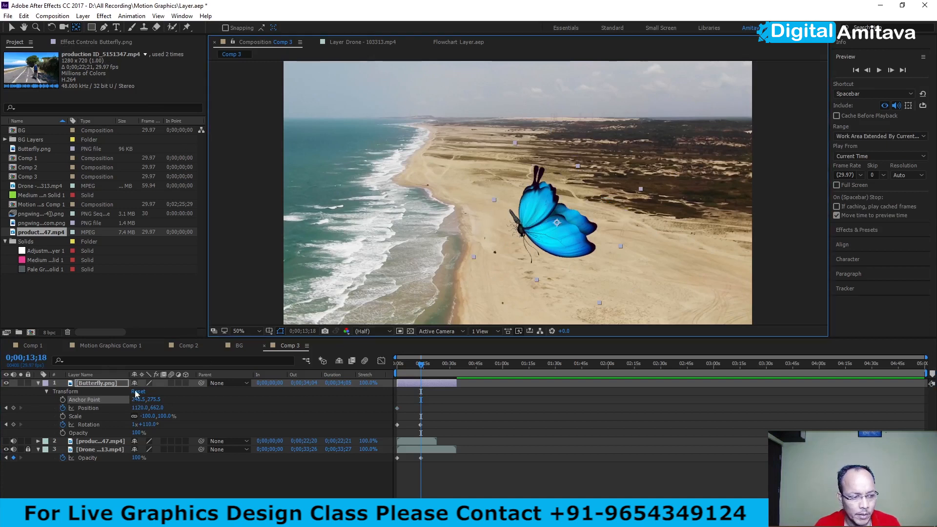
{"action": "left_click", "coordinate": [101, 387]}
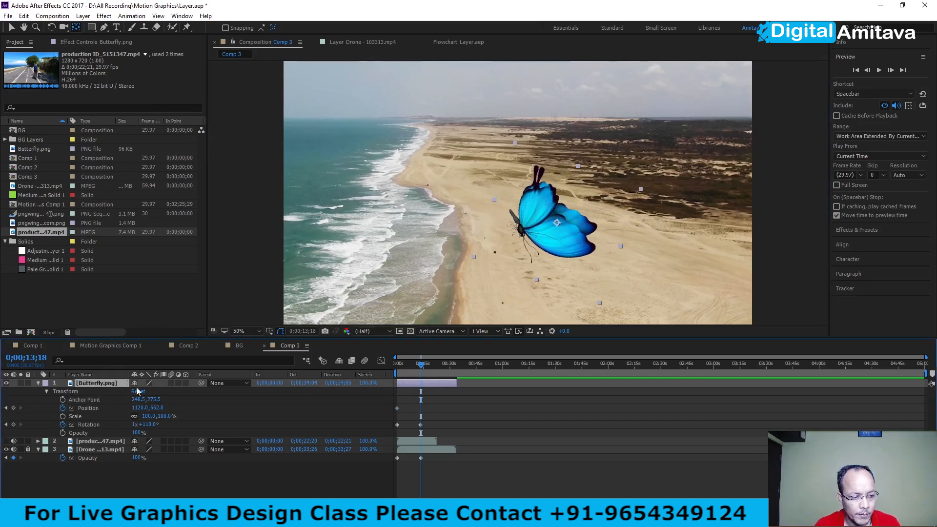
{"action": "left_click", "coordinate": [60, 402]}
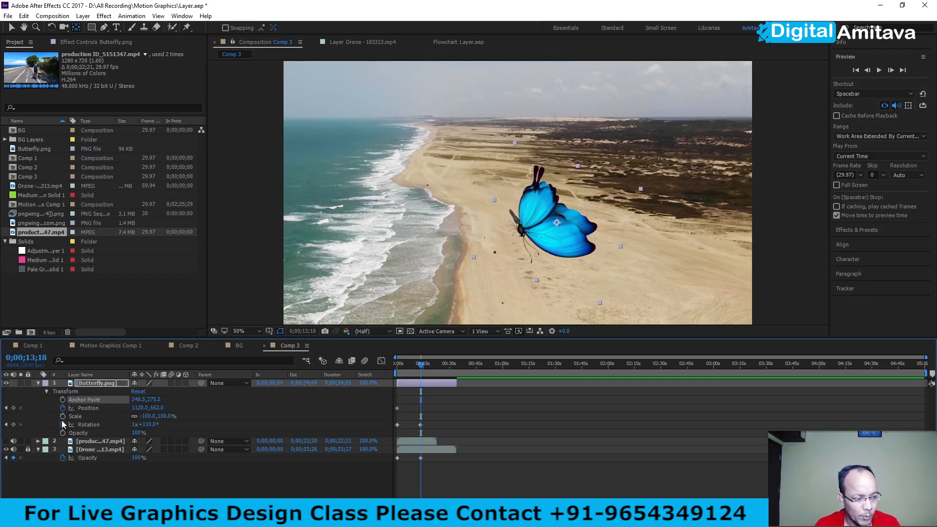
Keyframe the butterfly's Position at 0;00;13;18 by shifting it horizontally over the shoreline, and preview the motion from 0;00;00;00.
{"action": "left_click_drag", "start_coordinate": [136, 408], "coordinate": [22, 396]}
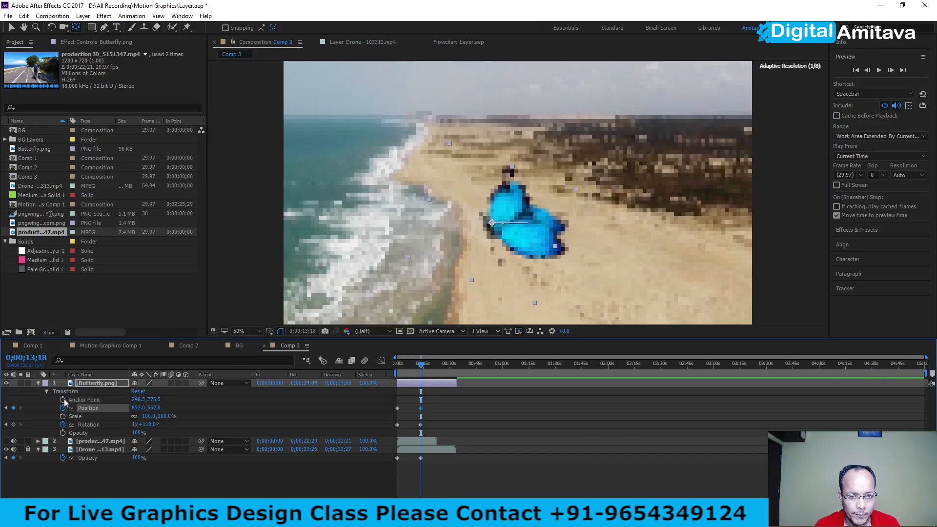
{"action": "left_click_drag", "start_coordinate": [130, 412], "coordinate": [4, 407]}
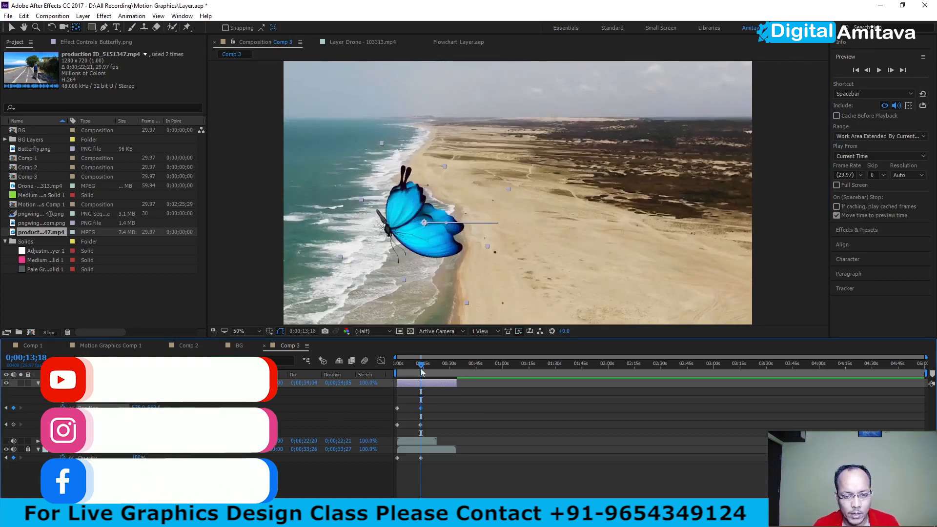
{"action": "left_click_drag", "start_coordinate": [420, 367], "coordinate": [356, 368]}
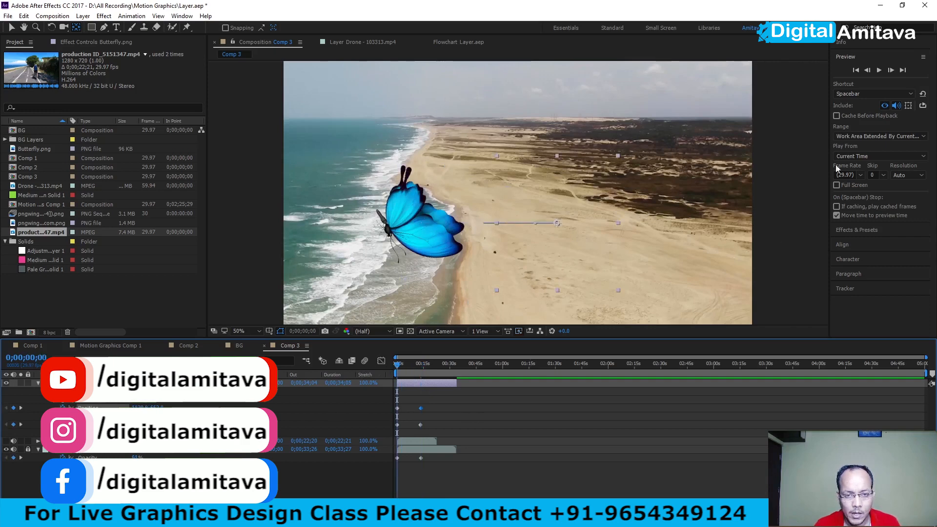
{"action": "left_click", "coordinate": [878, 71]}
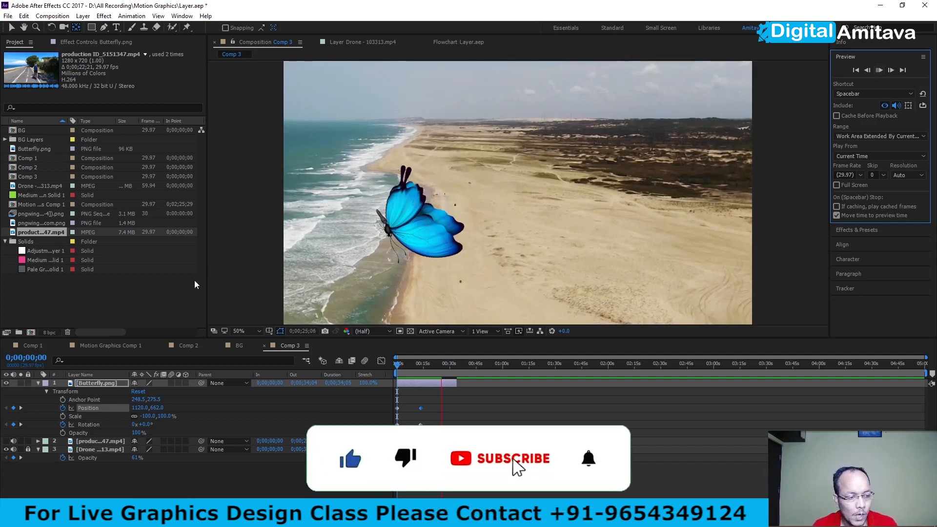
Collapse the properties of the butterfly and drone layers, and return the current time to 0;00;00;00.
{"action": "left_click", "coordinate": [38, 384]}
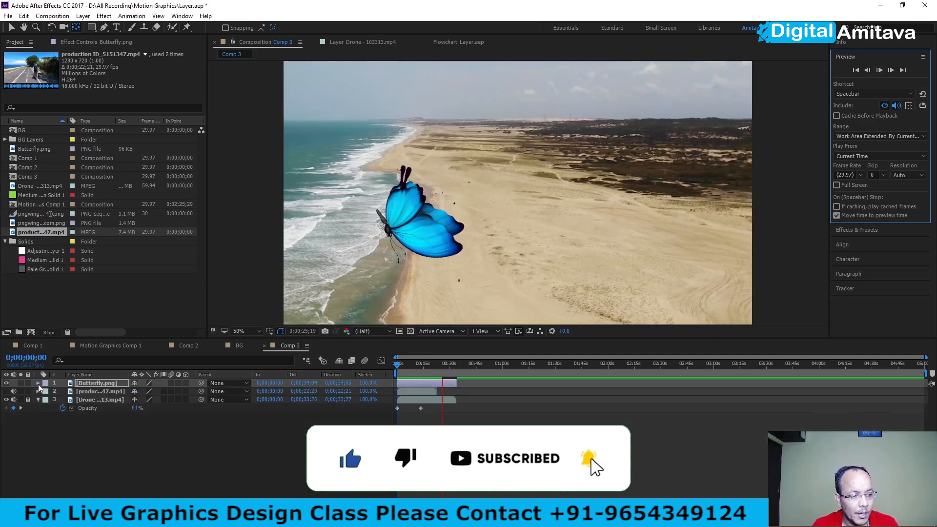
{"action": "left_click", "coordinate": [38, 399]}
{"action": "left_click", "coordinate": [88, 391]}
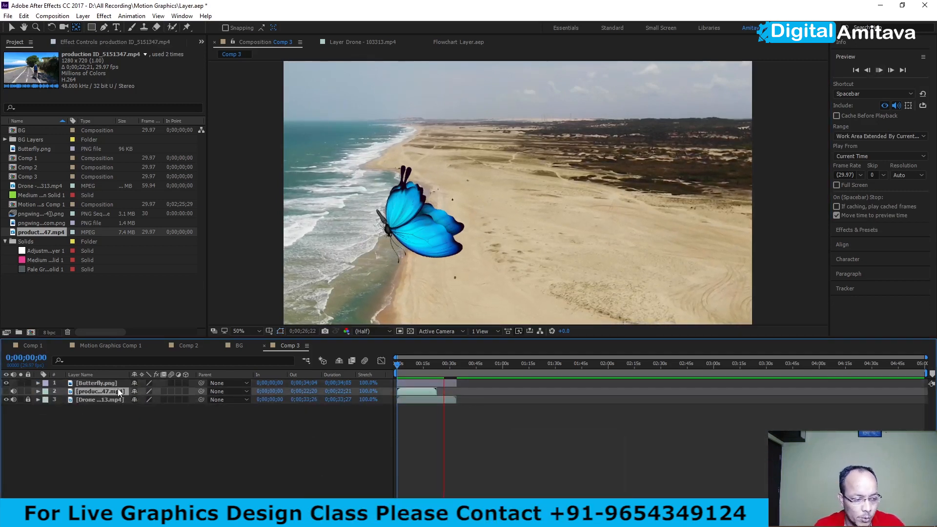
{"action": "left_click_drag", "start_coordinate": [412, 365], "coordinate": [381, 364]}
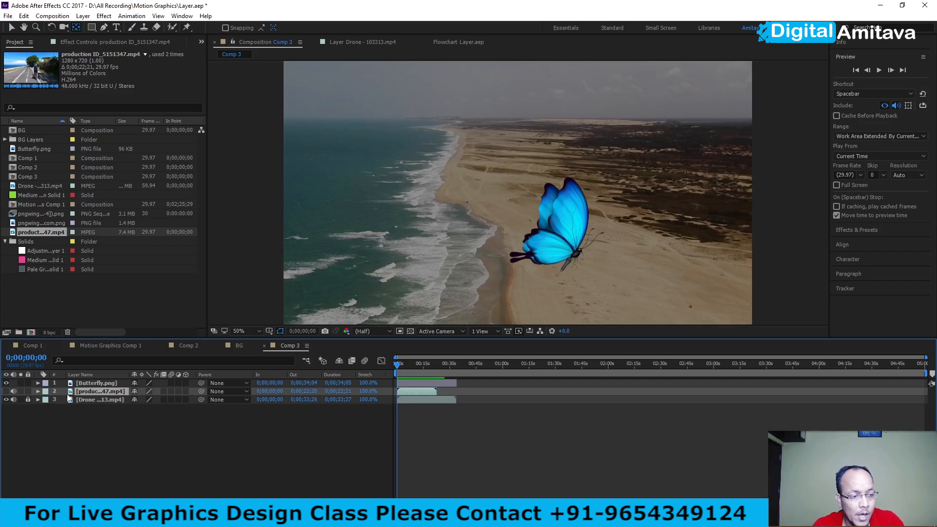
{"action": "left_click", "coordinate": [39, 382]}
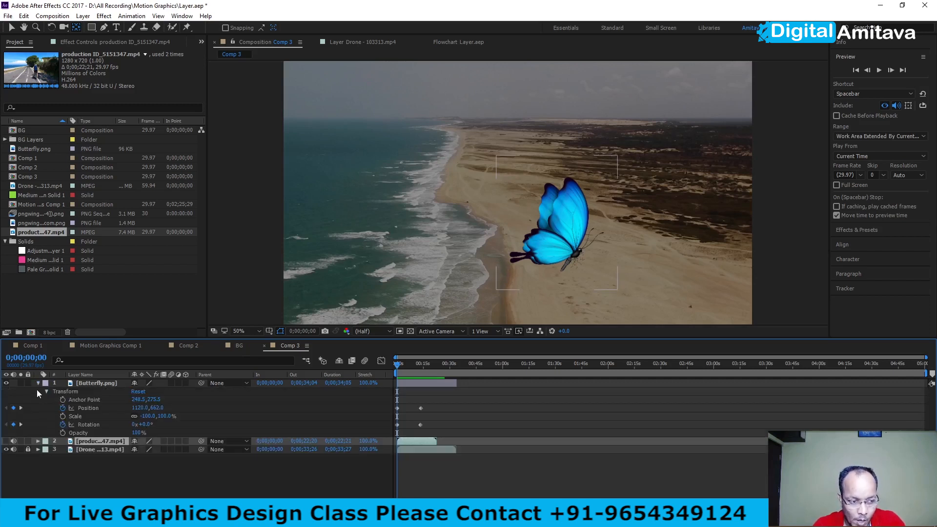
{"action": "left_click", "coordinate": [38, 382]}
Apply the Gaussian Blur effect to the Butterfly.png layer.
{"action": "left_click", "coordinate": [83, 383]}
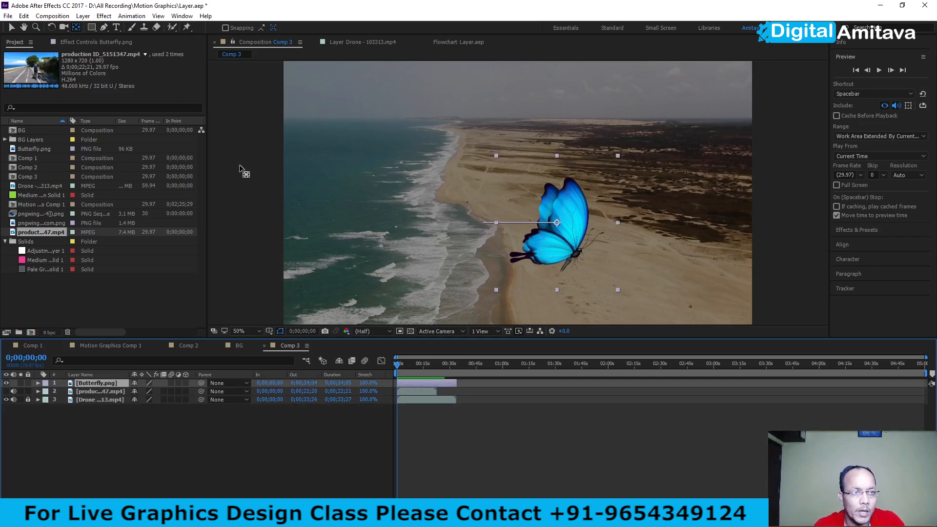
{"action": "left_click", "coordinate": [103, 16]}
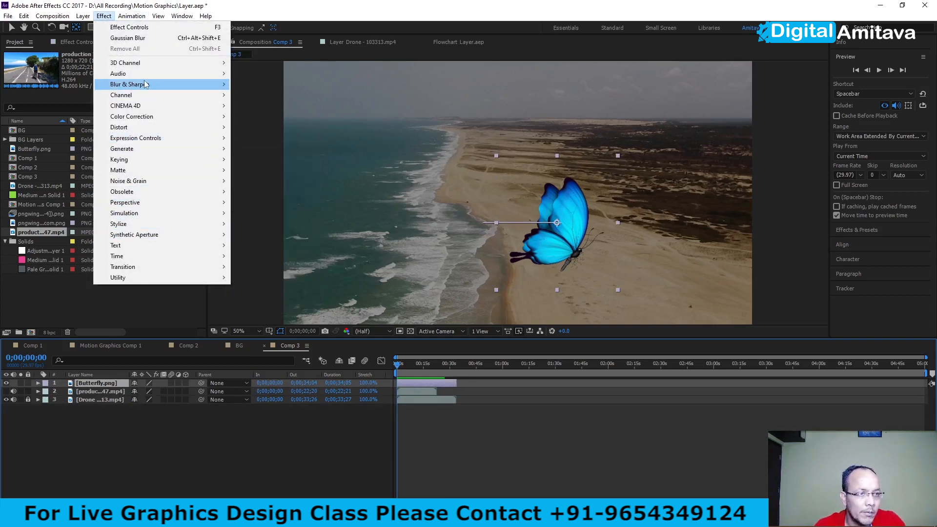
{"action": "mouse_move", "coordinate": [145, 85]}
{"action": "left_click", "coordinate": [262, 192]}
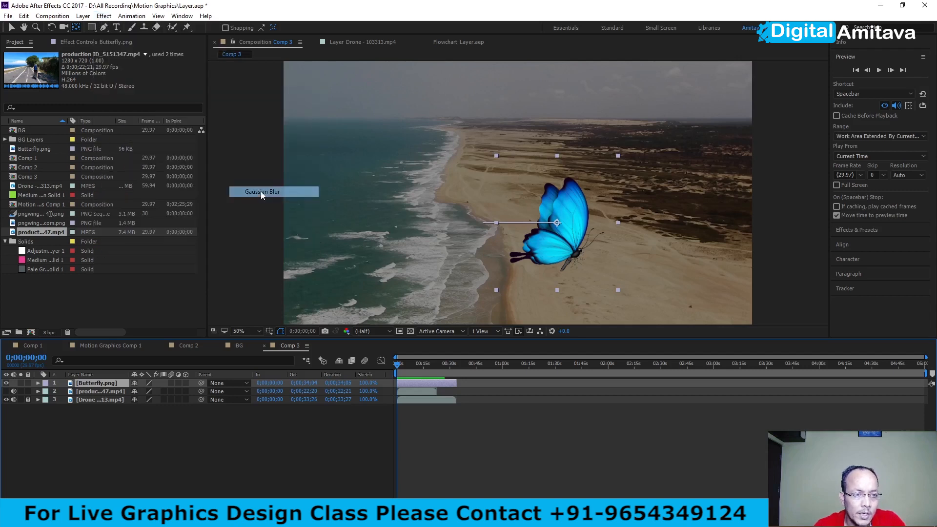
Expand the butterfly layer's Effects group in the timeline to reveal Gaussian Blur.
{"action": "left_click", "coordinate": [38, 383]}
{"action": "left_click", "coordinate": [47, 400]}
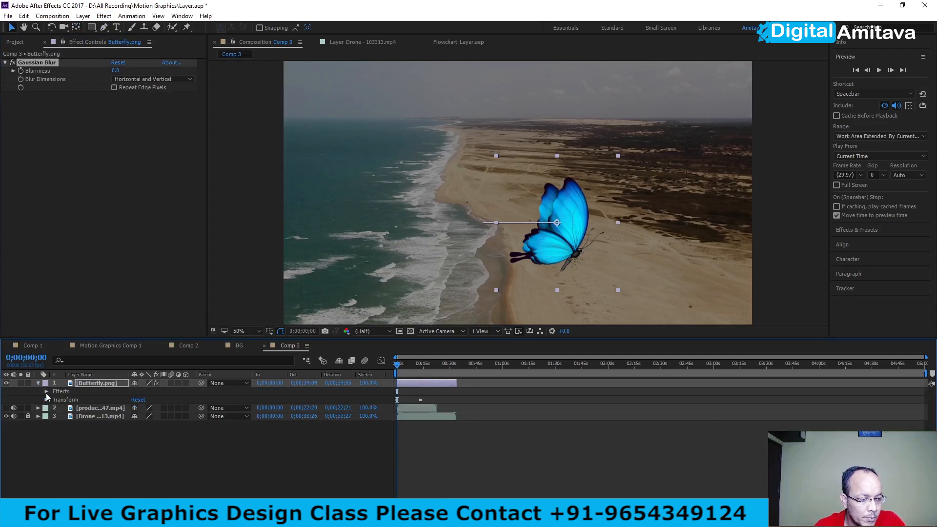
{"action": "left_click", "coordinate": [47, 391]}
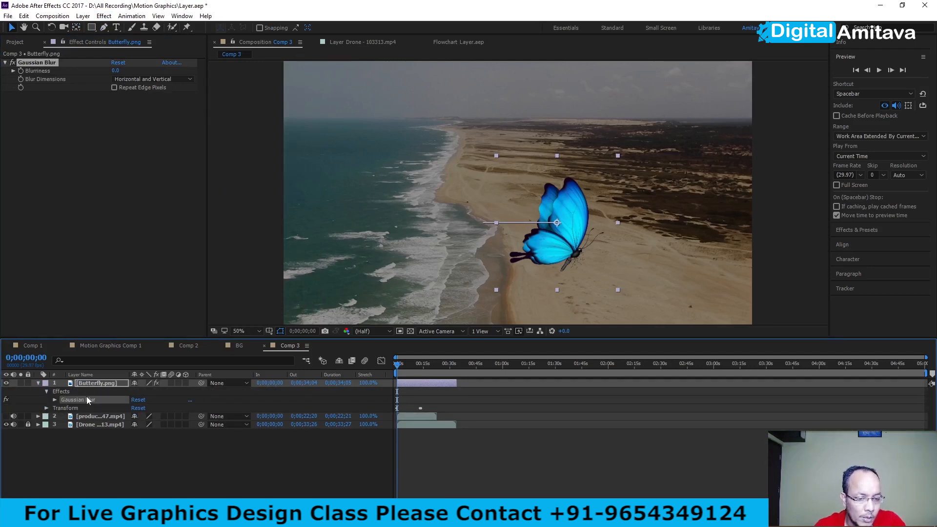
Duplicate the Butterfly.png layer and expand the copy's Effects group in the timeline to reveal Gaussian Blur.
{"action": "left_click", "coordinate": [103, 389]}
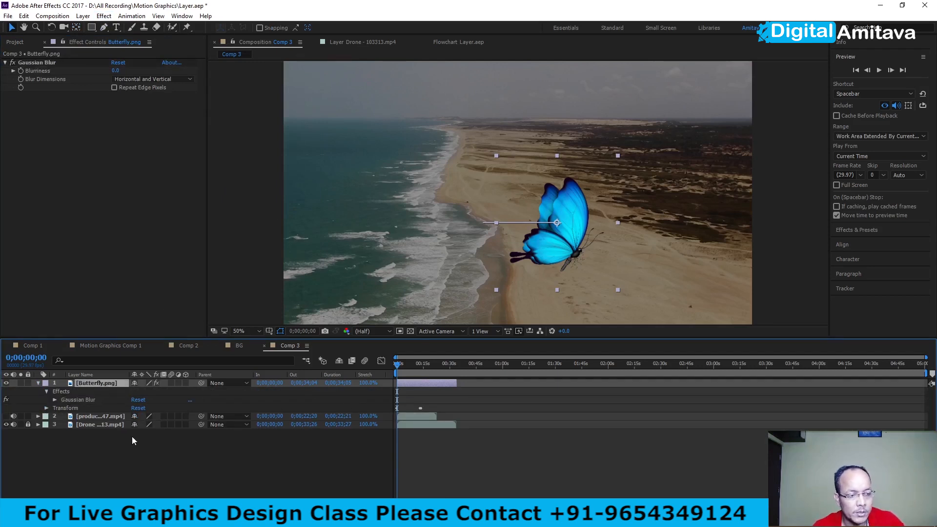
{"action": "key", "text": "ctrl+d"}
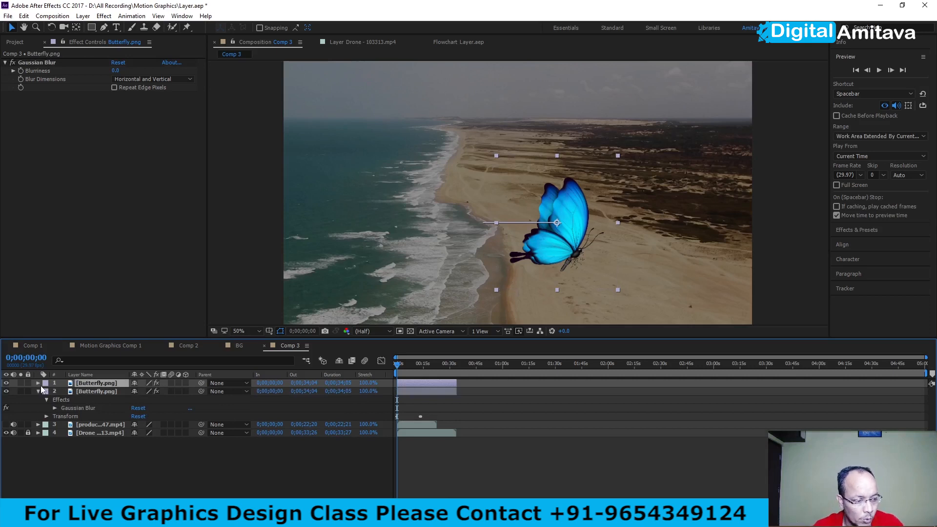
{"action": "left_click", "coordinate": [42, 390]}
{"action": "left_click", "coordinate": [64, 400]}
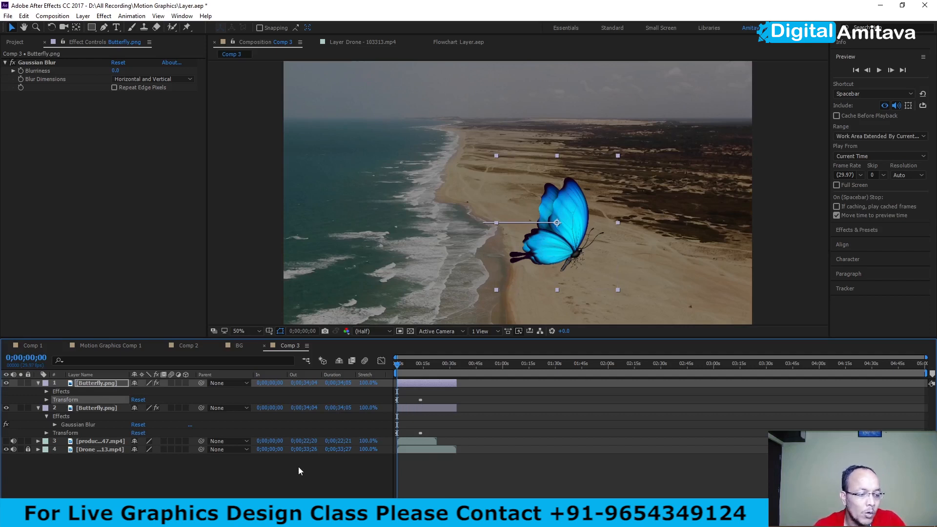
{"action": "left_click", "coordinate": [47, 392]}
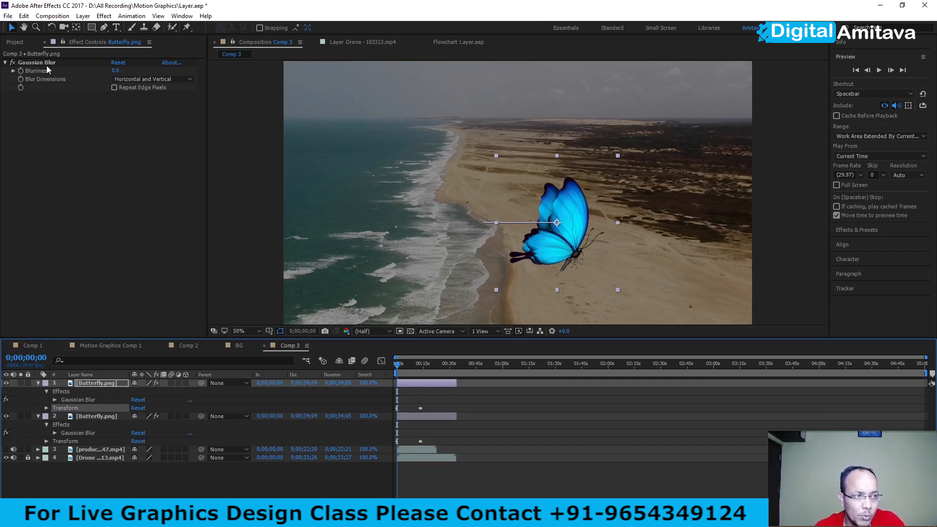
Set the upper butterfly layer's Gaussian Blur Blurriness to about 13.8, inspect its effect properties in the timeline, and collapse both butterfly layers.
{"action": "left_click_drag", "start_coordinate": [115, 70], "coordinate": [238, 72]}
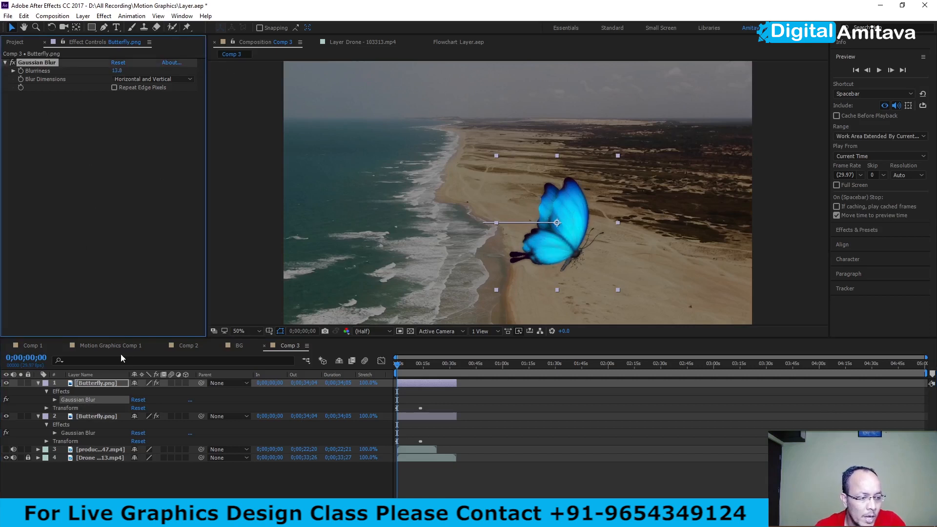
{"action": "left_click", "coordinate": [55, 400]}
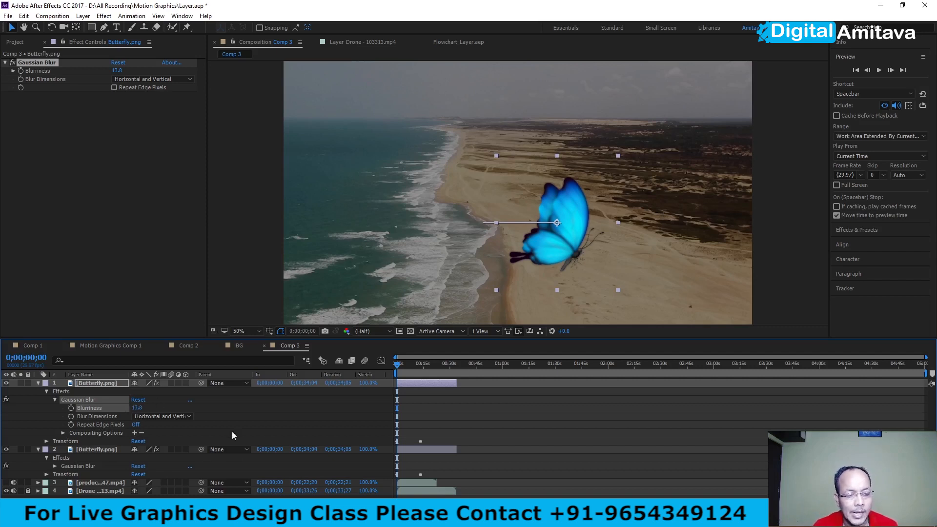
{"action": "left_click", "coordinate": [39, 383]}
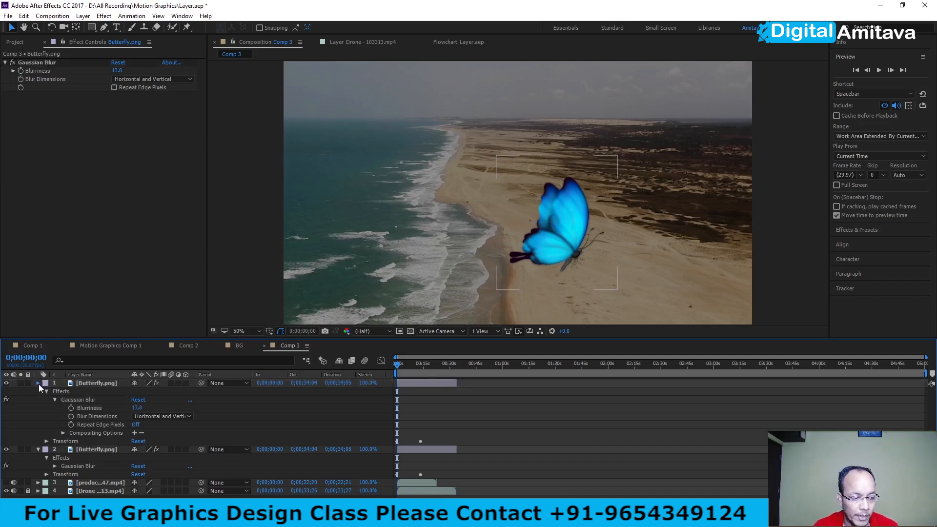
{"action": "left_click", "coordinate": [38, 391]}
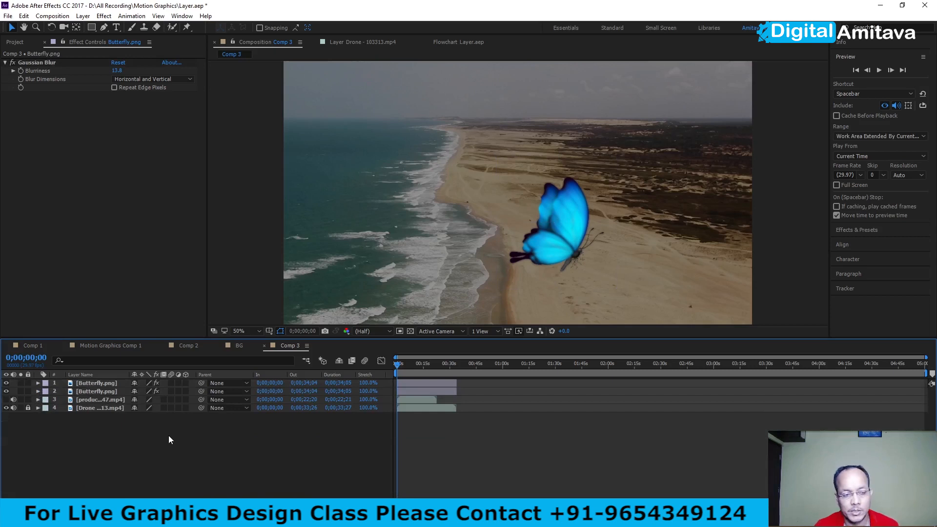